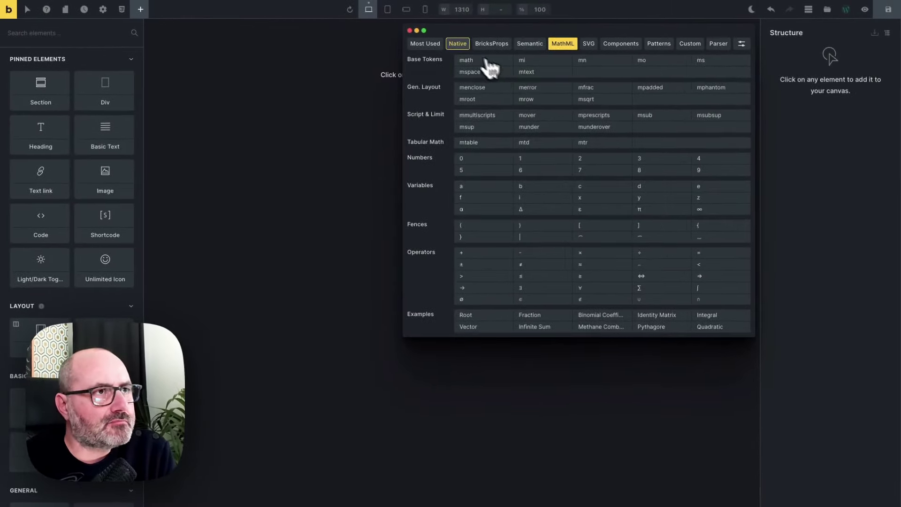
Add a Section with a Container from the basic builder elements
left_click(228, 45)
left_click(488, 58)
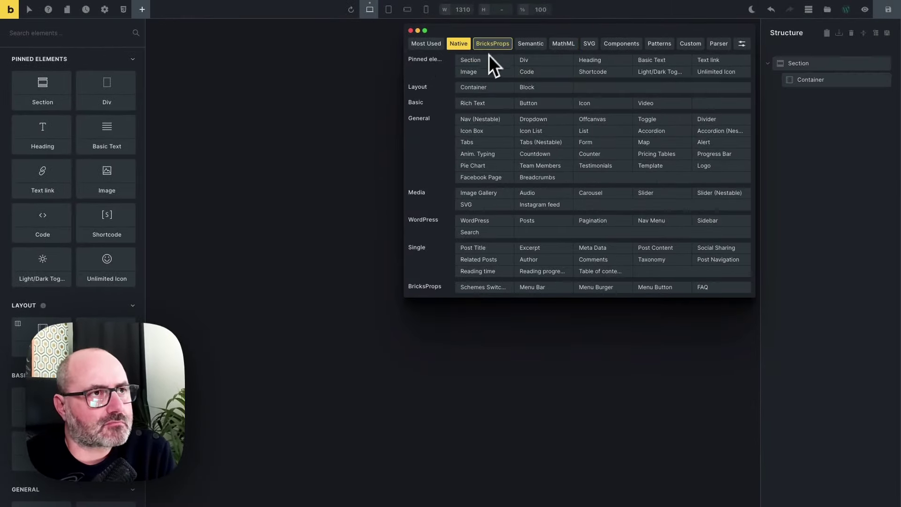
left_click_drag(508, 41, 636, 245)
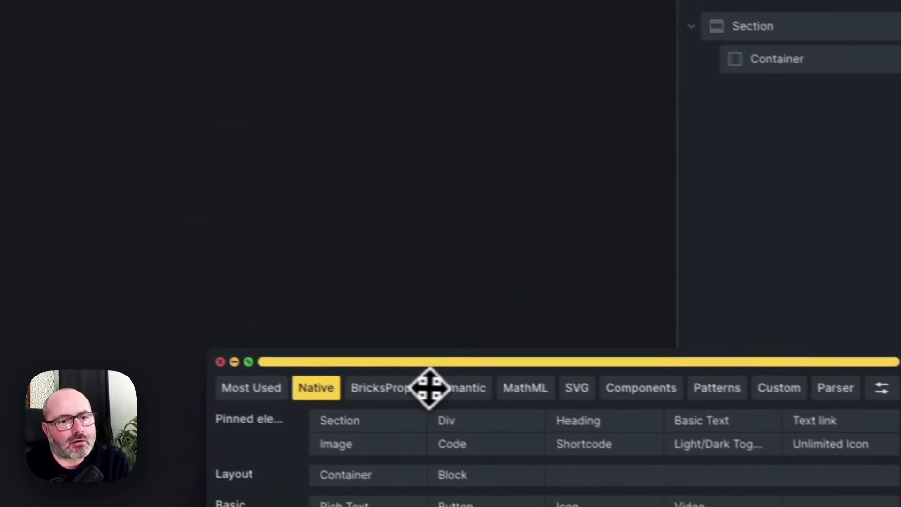
left_click_drag(429, 387, 418, 374)
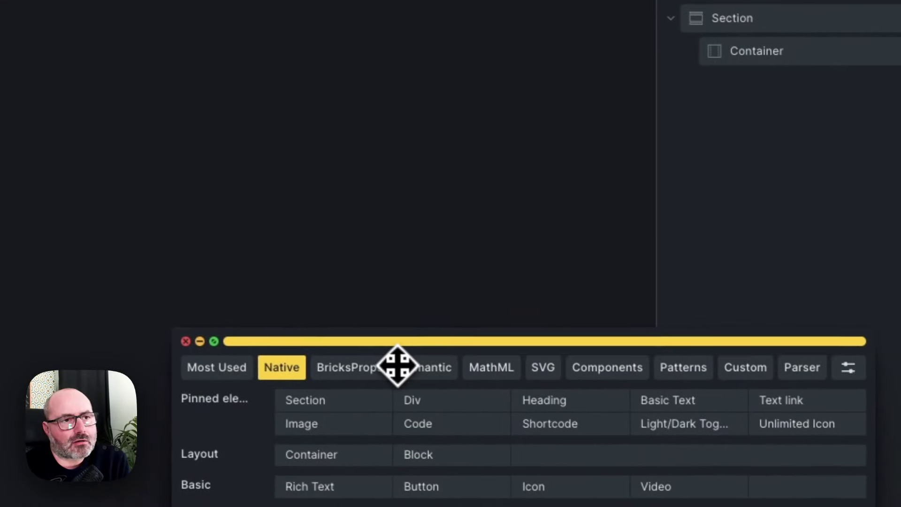
Give the Section full minimum height using the right-click layout presets
left_click(786, 28)
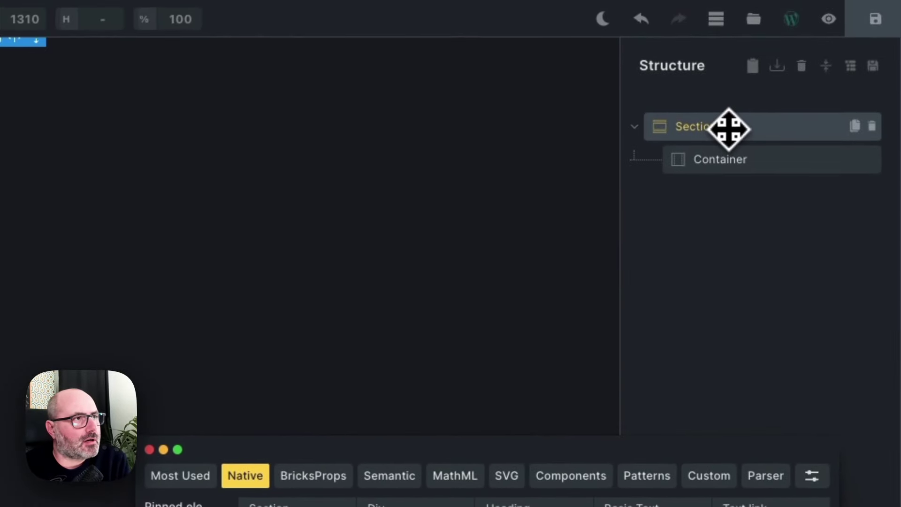
right_click(125, 118)
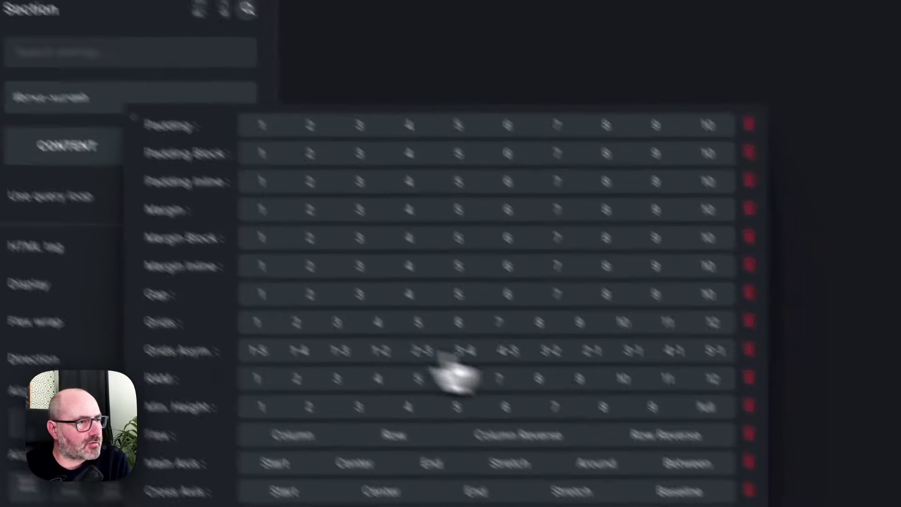
left_click(704, 418)
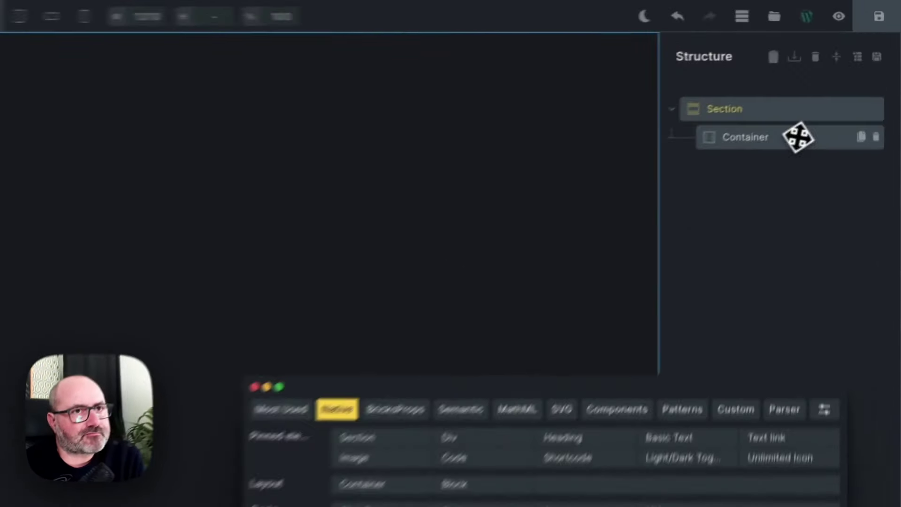
Select the Container and show the MathML elements in the palette
left_click(844, 79)
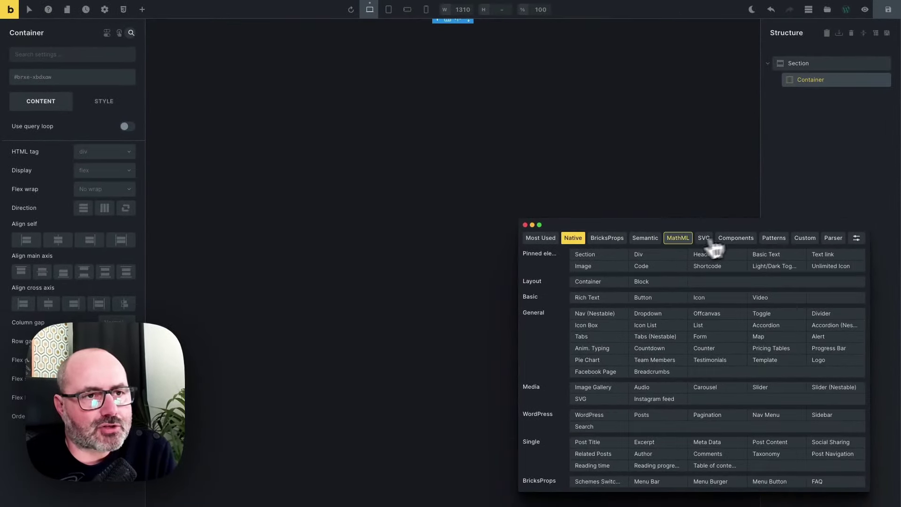
left_click(678, 240)
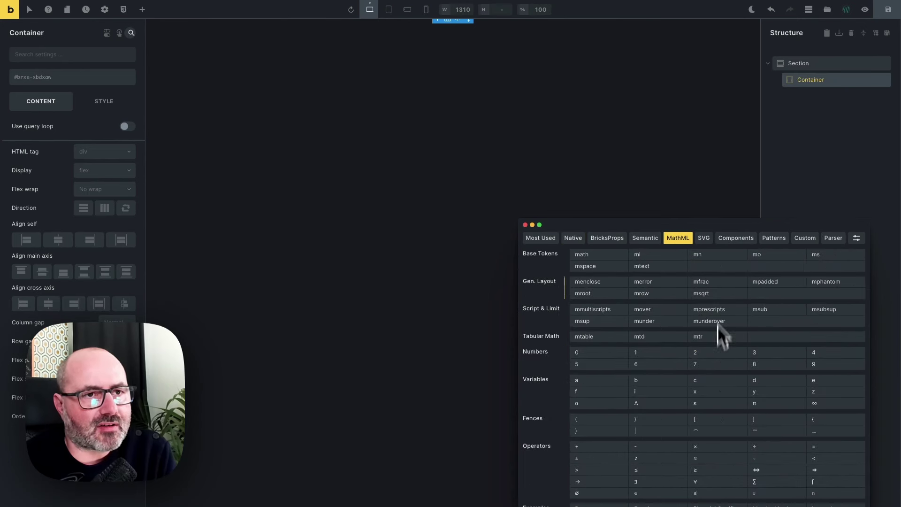
left_click_drag(712, 225, 711, 192)
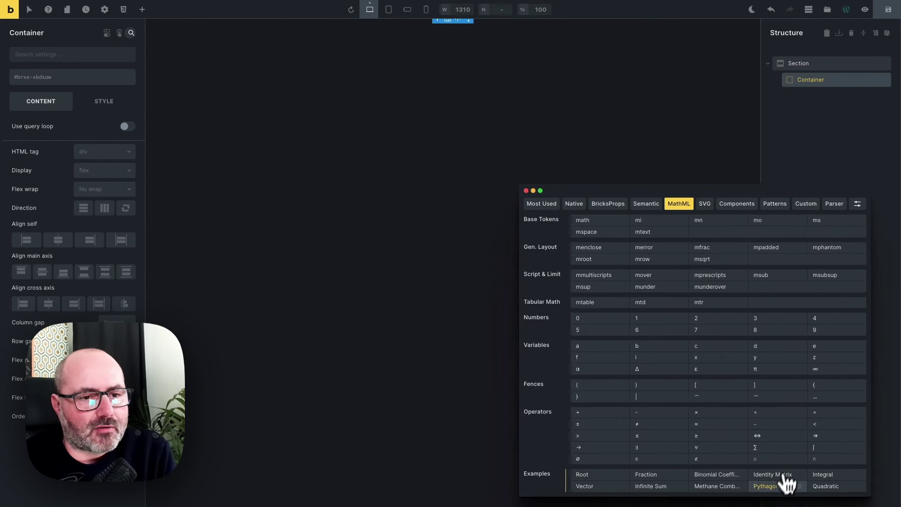
left_click(769, 486)
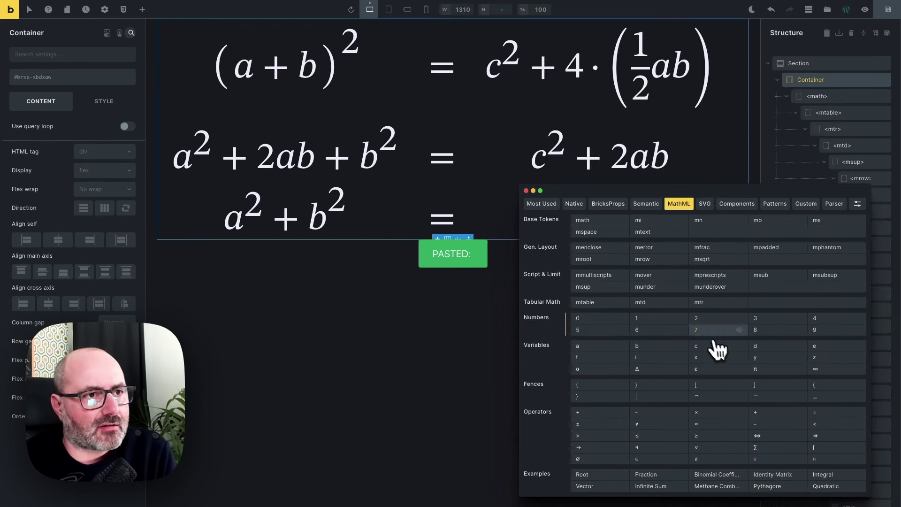
left_click_drag(591, 191, 561, 302)
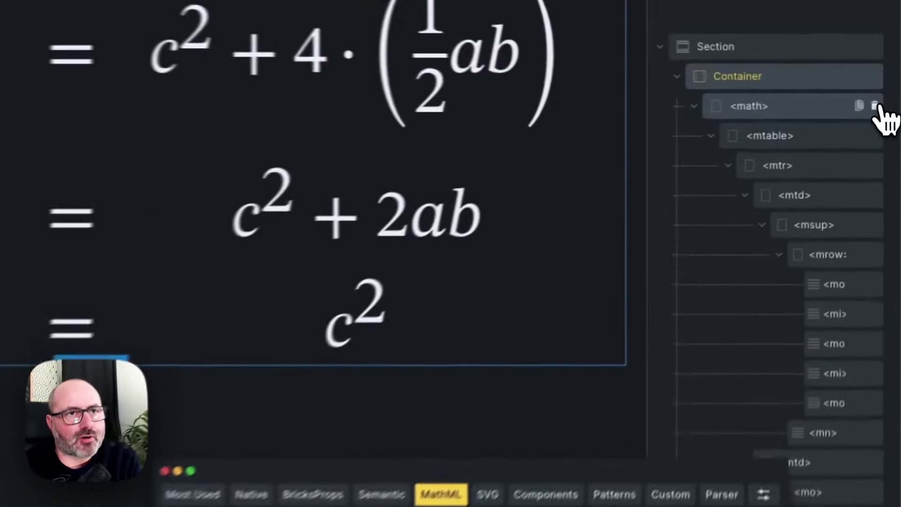
left_click(886, 96)
left_click_drag(624, 428, 655, 89)
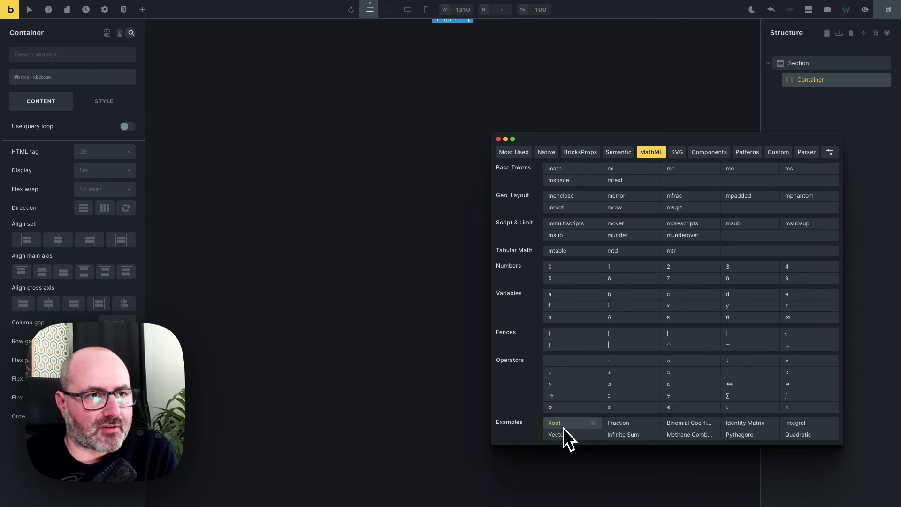
Add a math element with an mi identifier inside the Container
left_click(564, 171)
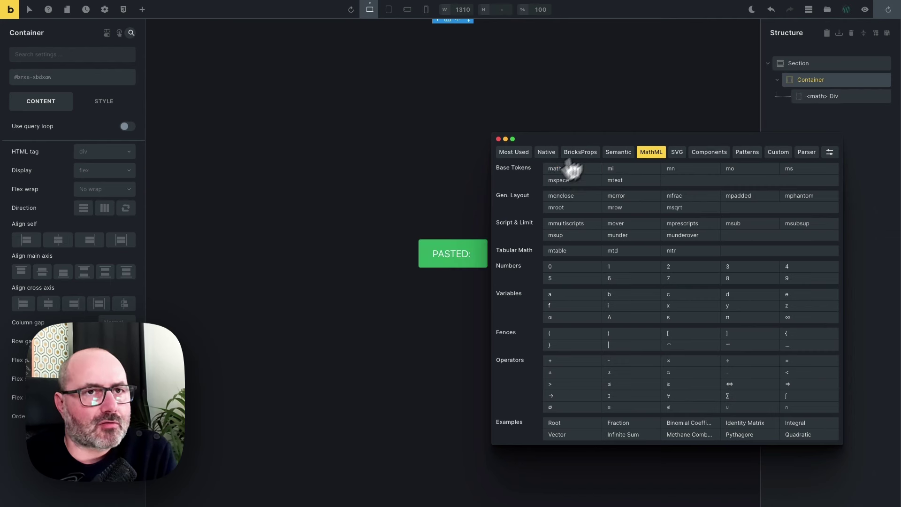
left_click(803, 98)
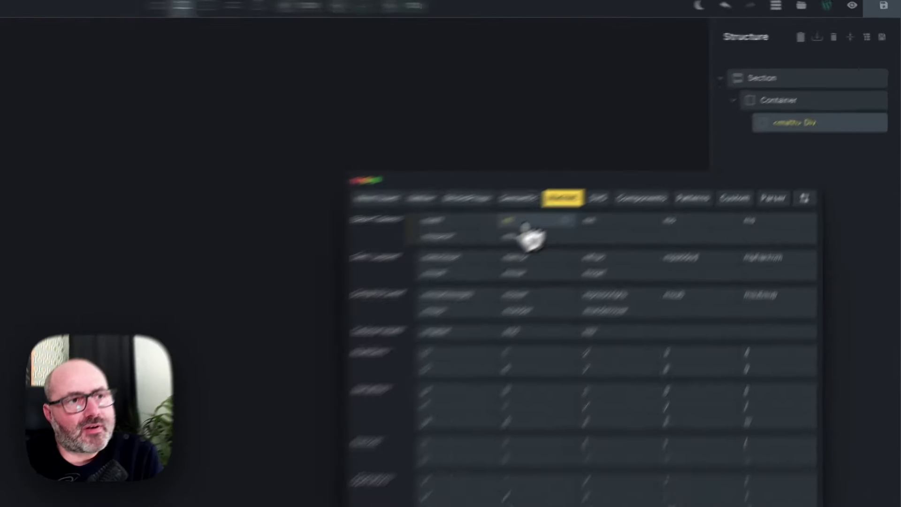
left_click(530, 235)
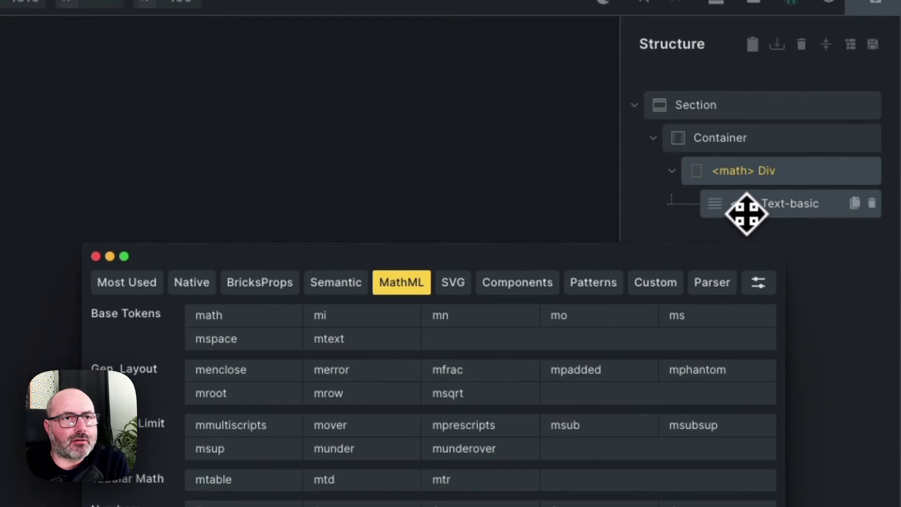
left_click(772, 205)
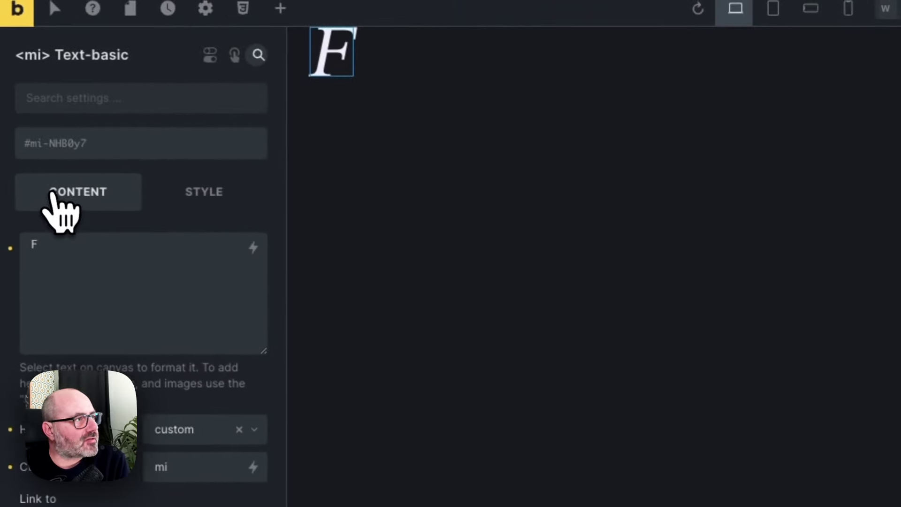
Replace the identifier's F text with f
left_click(63, 245)
key("ctrl+a")
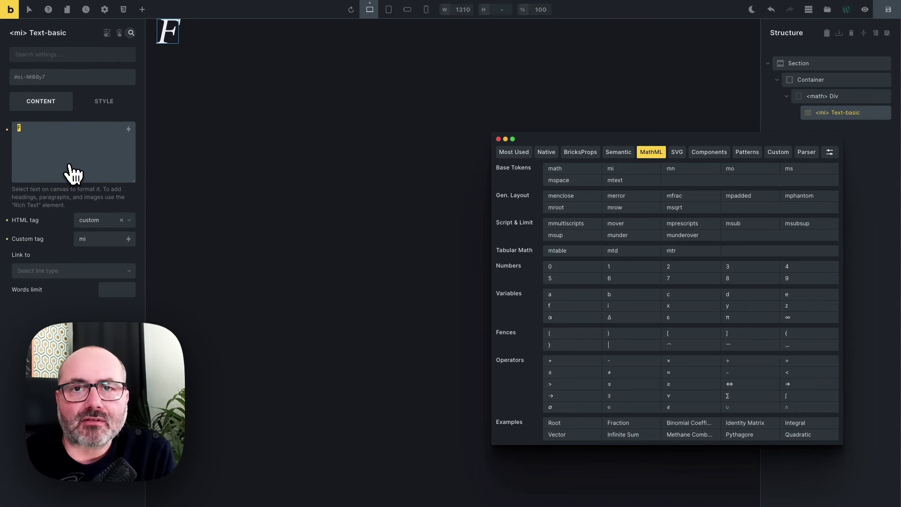
type("f")
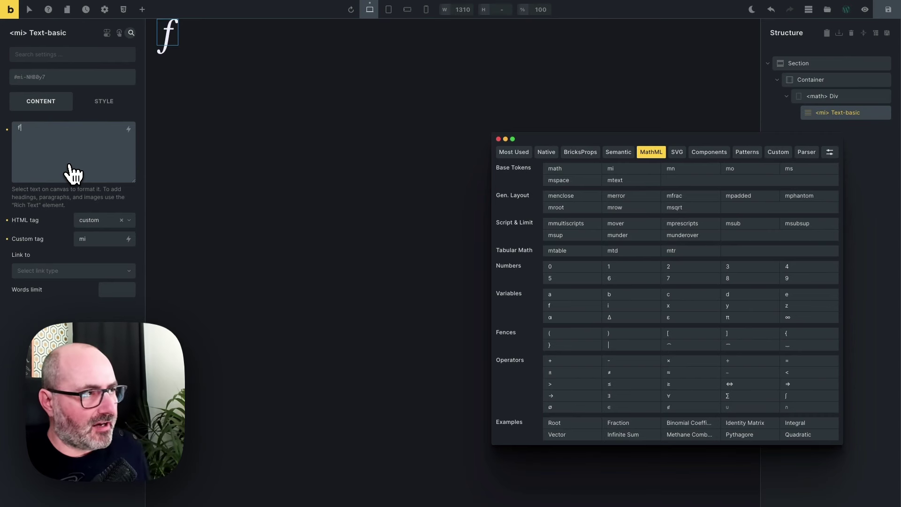
key("BackSpace")
type("x")
key("BackSpace")
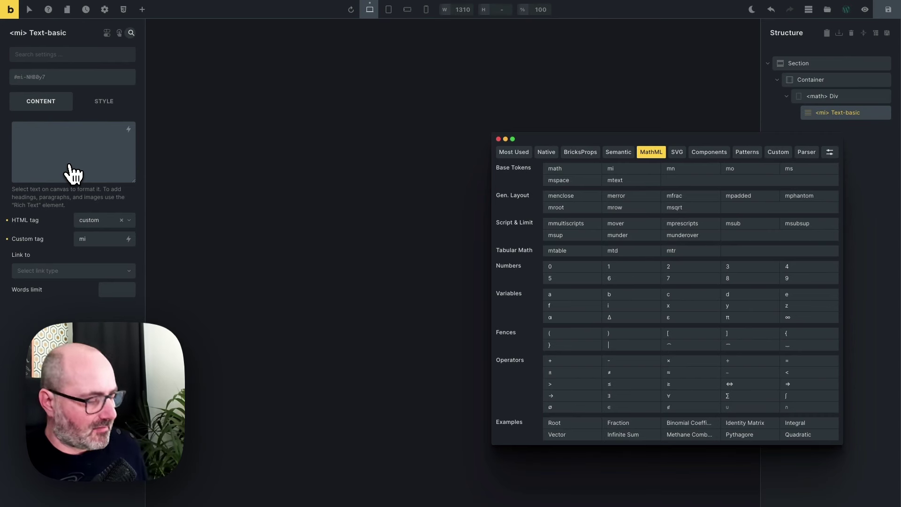
type("a")
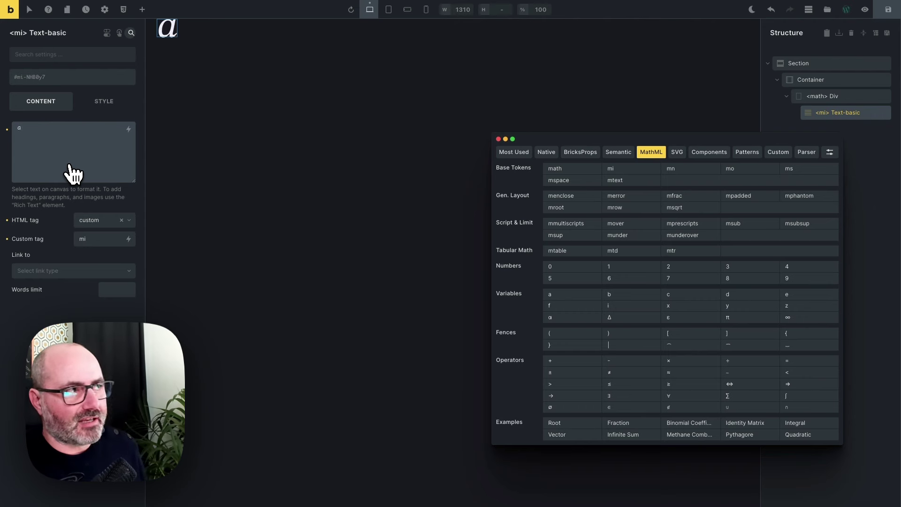
key("BackSpace")
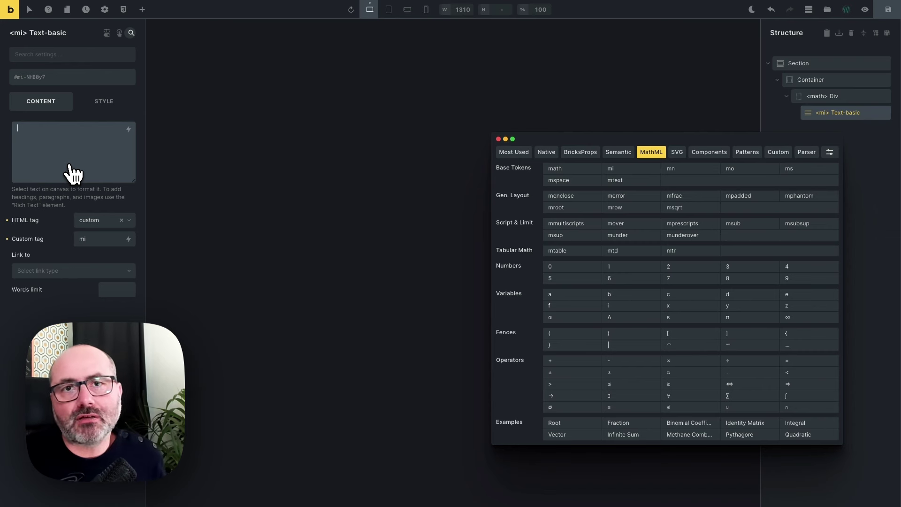
type("f")
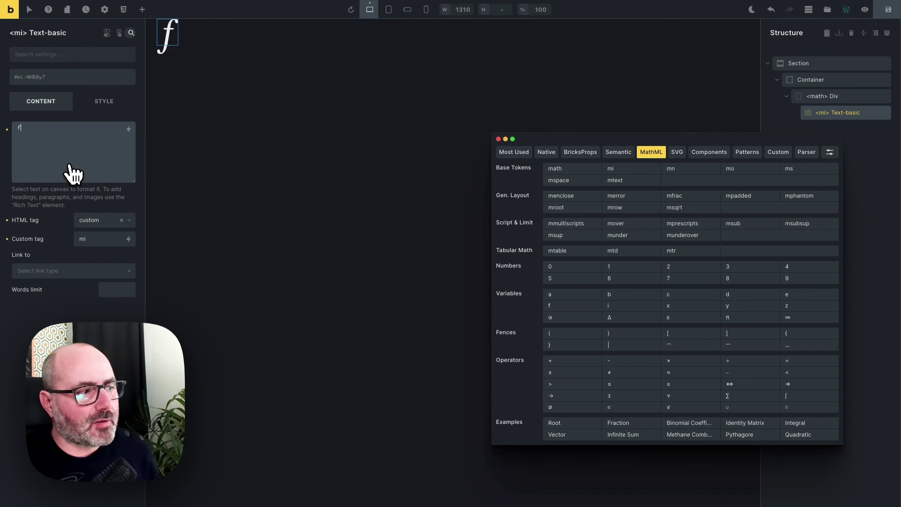
left_click(852, 96)
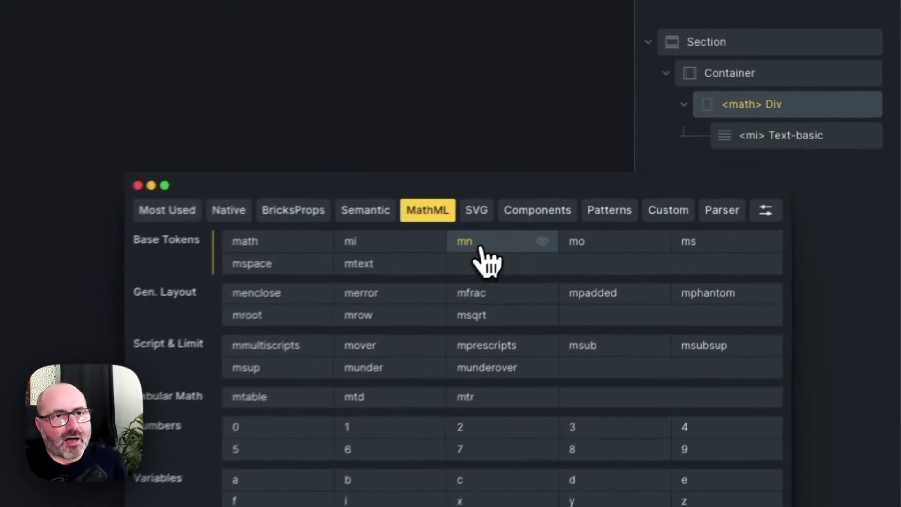
Add an mn number, then delete three children of the math element
left_click(676, 171)
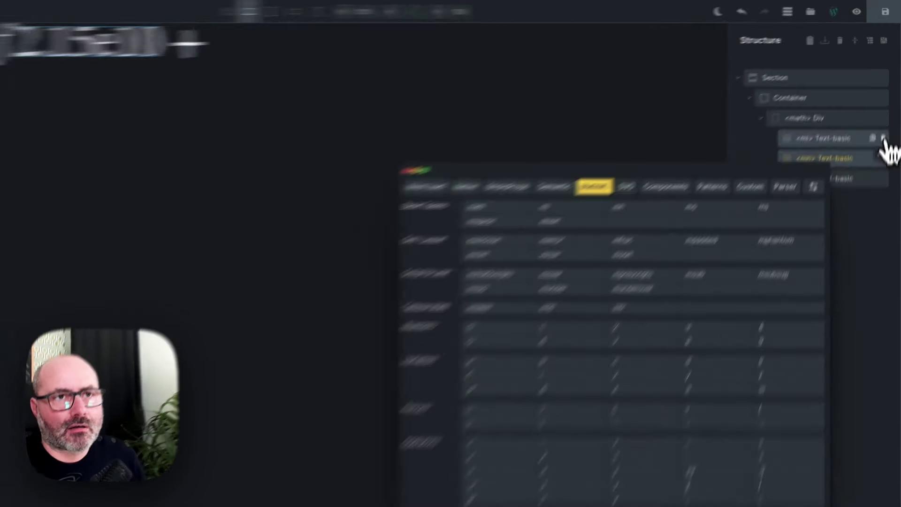
left_click(881, 113)
left_click(881, 113)
left_click(881, 113)
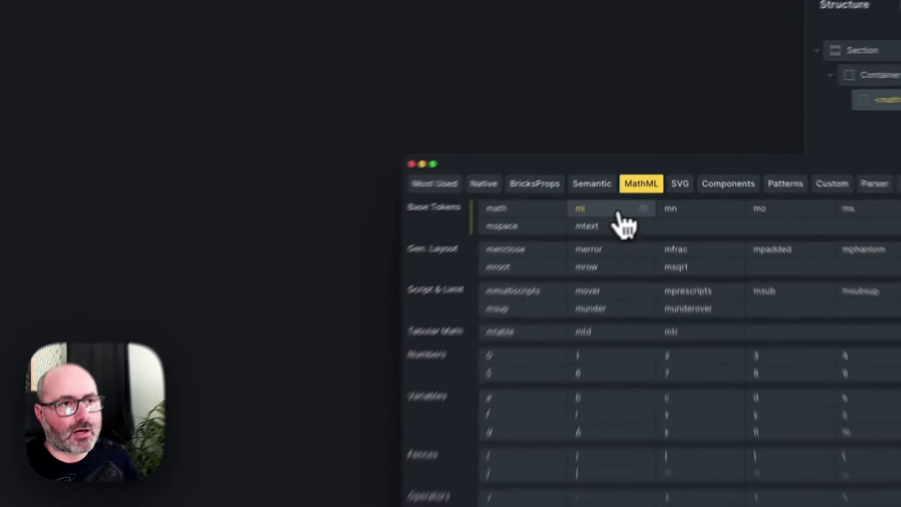
Add an mi identifier and an mo operator, clearing the operator's plus sign
left_click(619, 169)
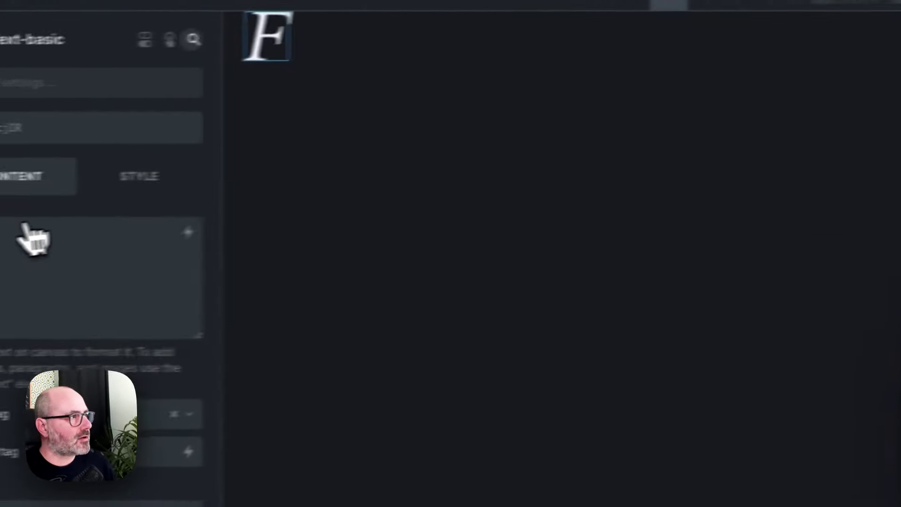
double_click(31, 224)
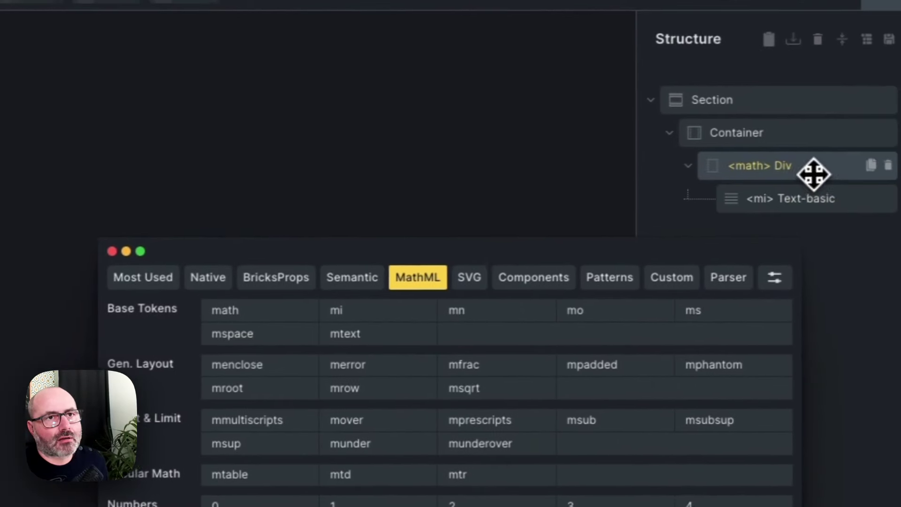
left_click(571, 318)
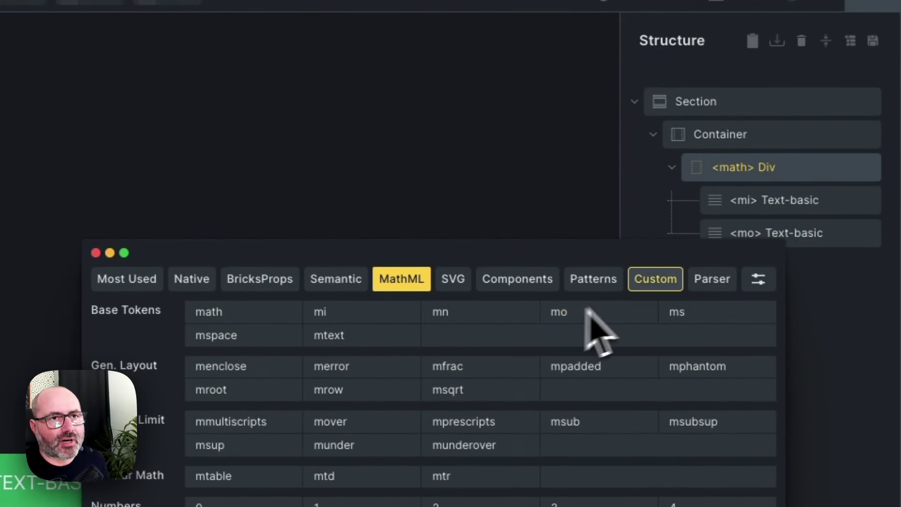
left_click(821, 231)
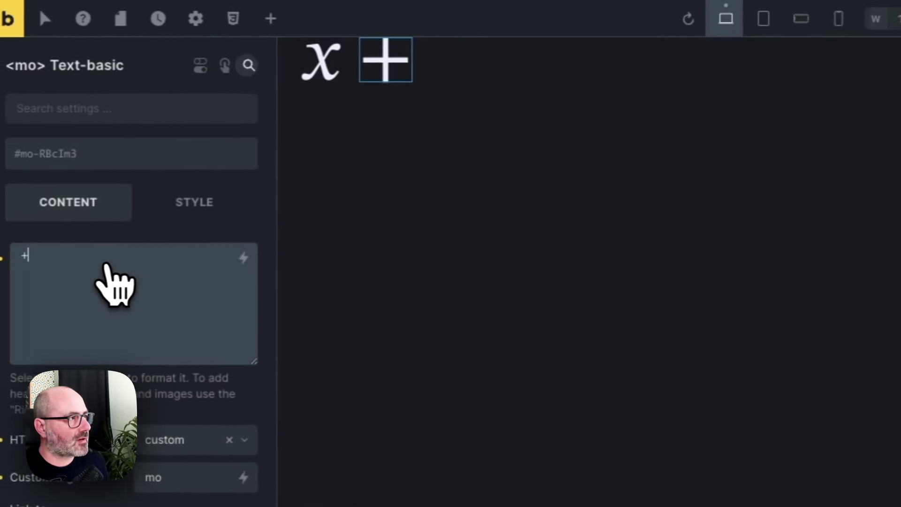
key("BackSpace")
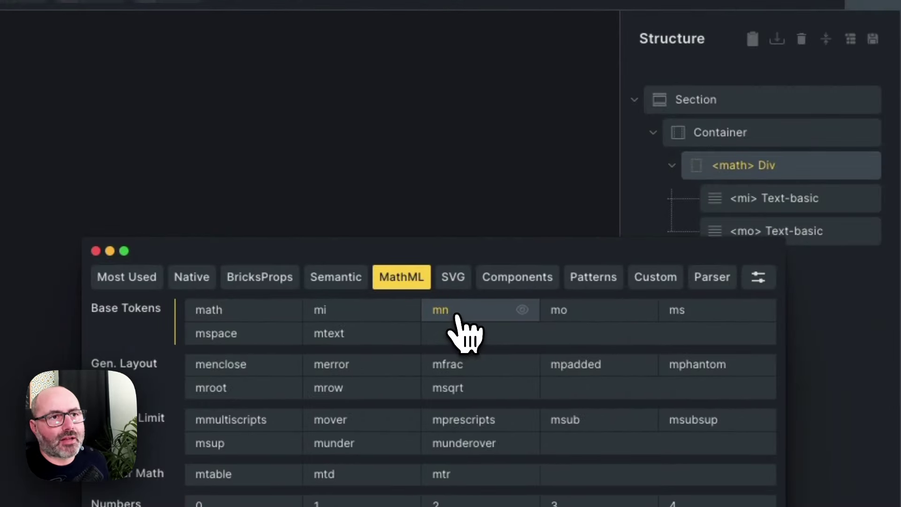
Add a number token trimmed to just 2, followed by an identifier
left_click(456, 317)
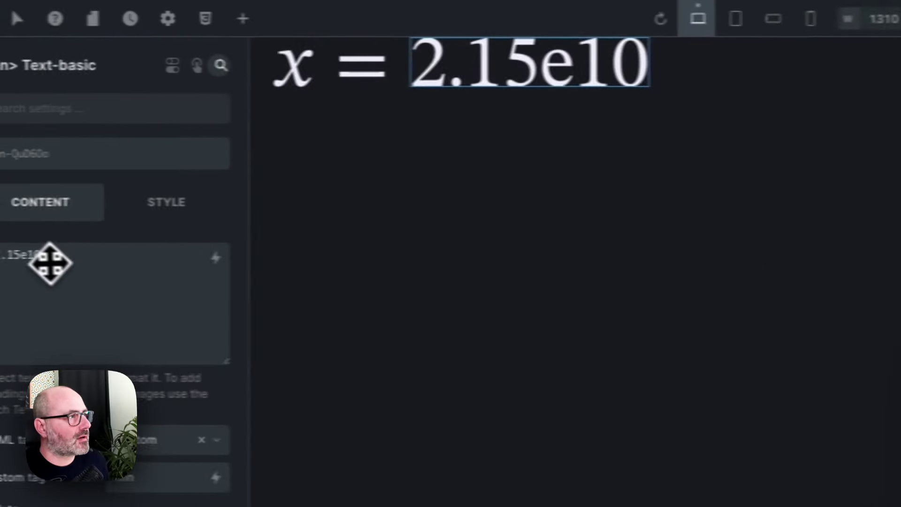
mouse_move(48, 262)
left_mouse_down()
mouse_move(30, 272)
mouse_move(22, 265)
mouse_move(46, 259)
left_mouse_up()
key("BackSpace")
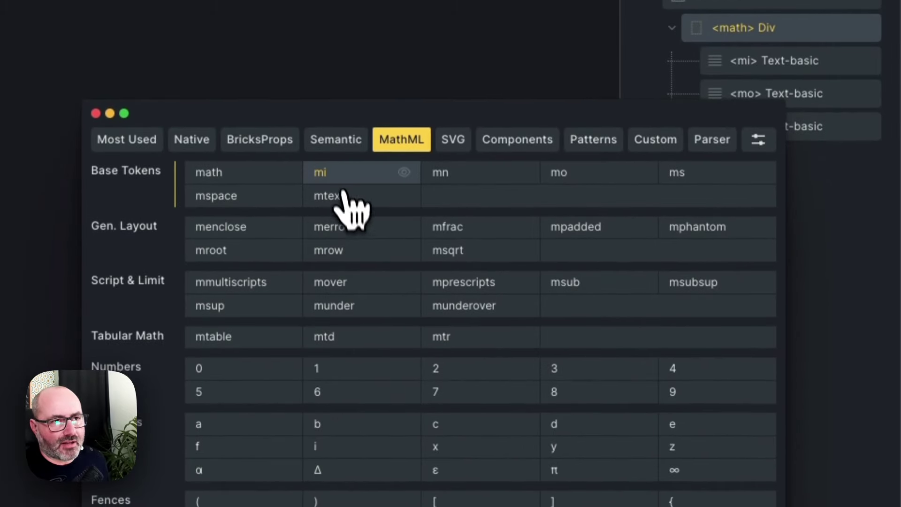
left_click(341, 211)
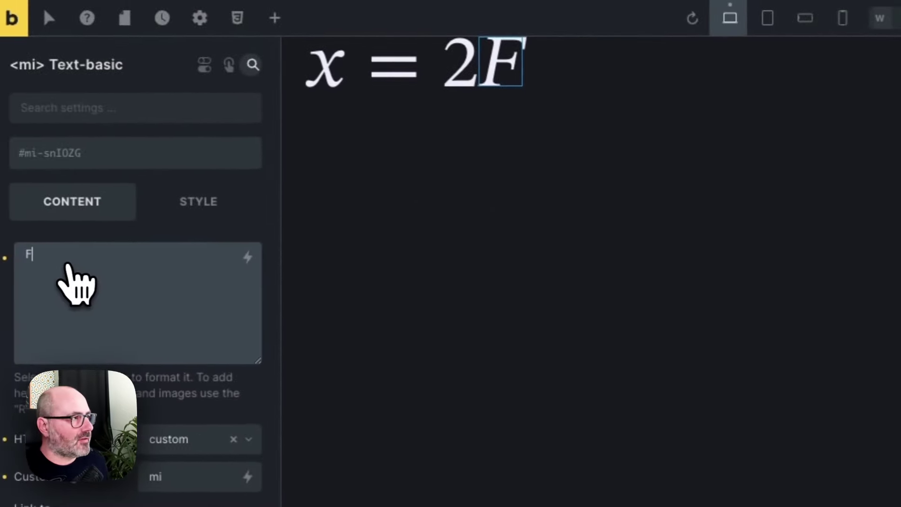
Remove the F from the identifier and reposition the element picker window
key("BackSpace")
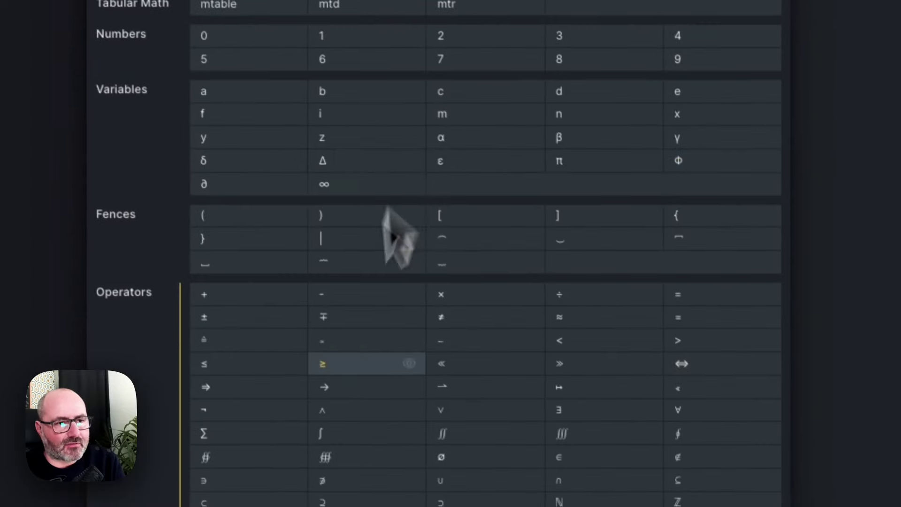
left_click_drag(470, 102, 605, 129)
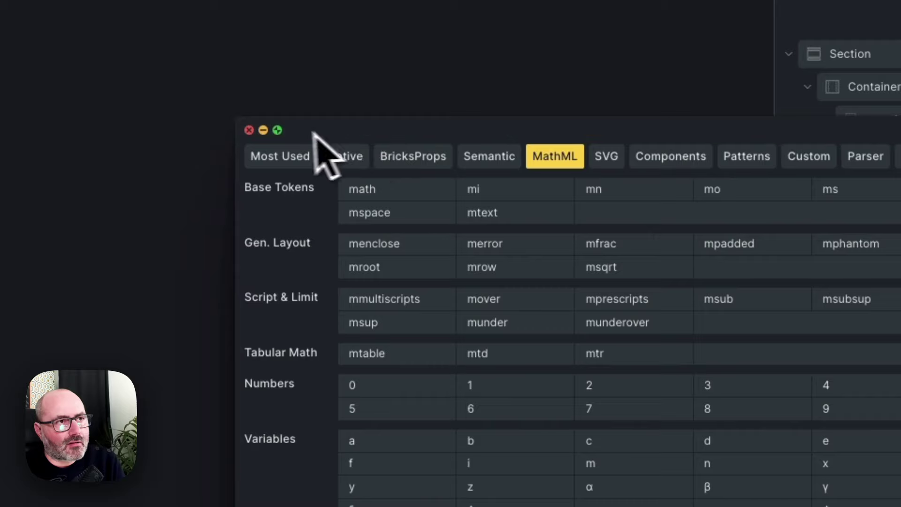
left_click_drag(361, 130, 379, 287)
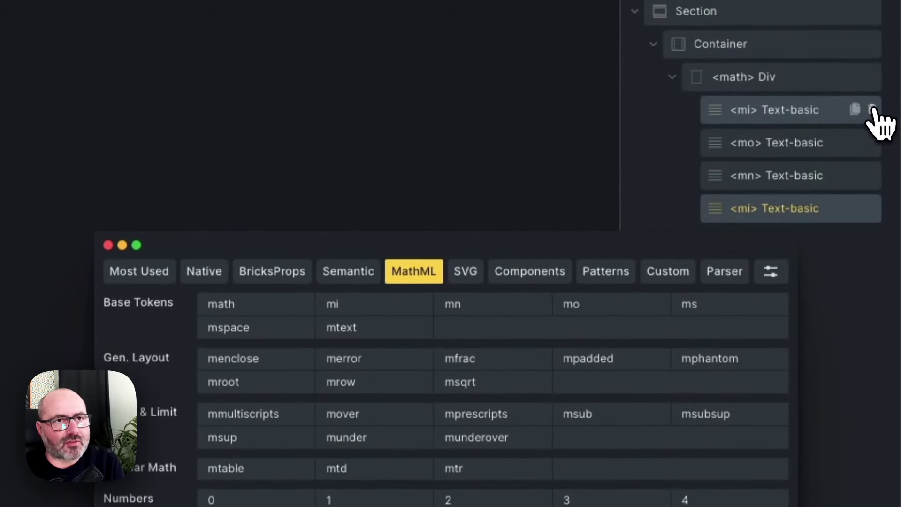
Delete two children, rebuild the expression as x = 2y, and add an mspace spacer
left_click(886, 29)
left_click(886, 28)
left_click(885, 28)
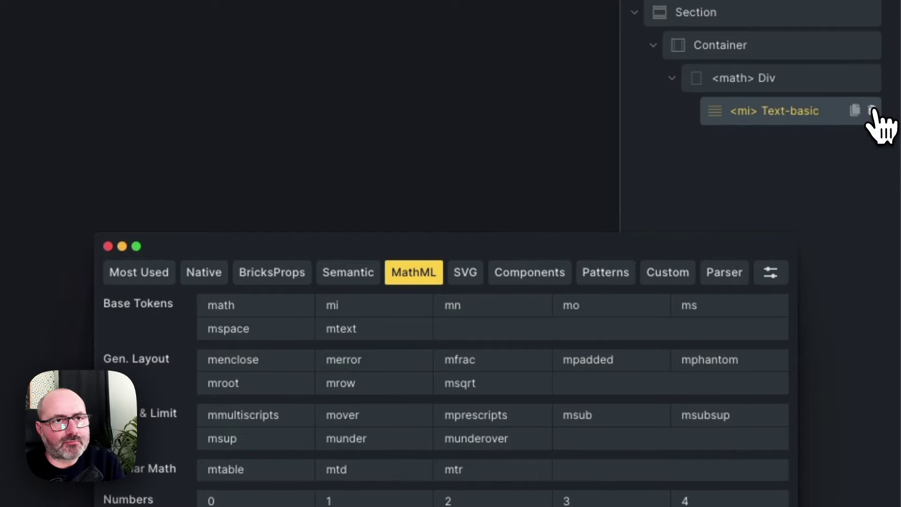
left_click(886, 28)
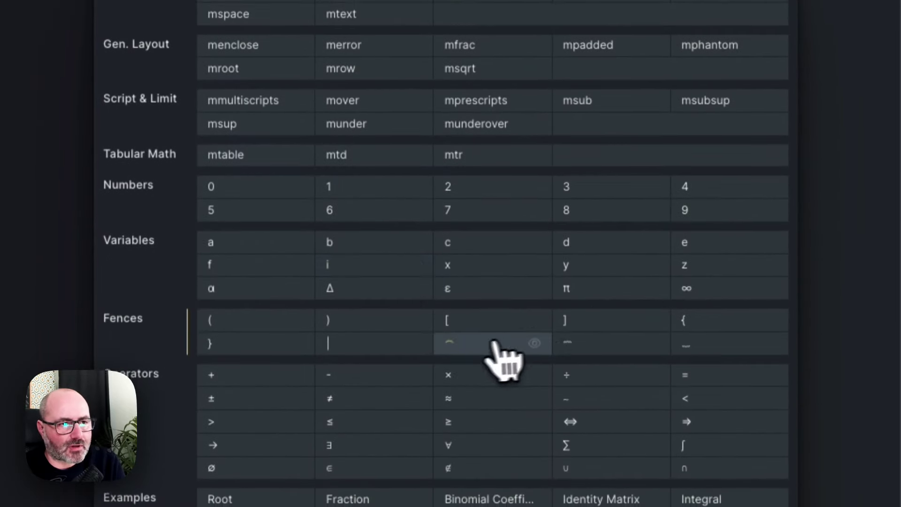
left_click(477, 259)
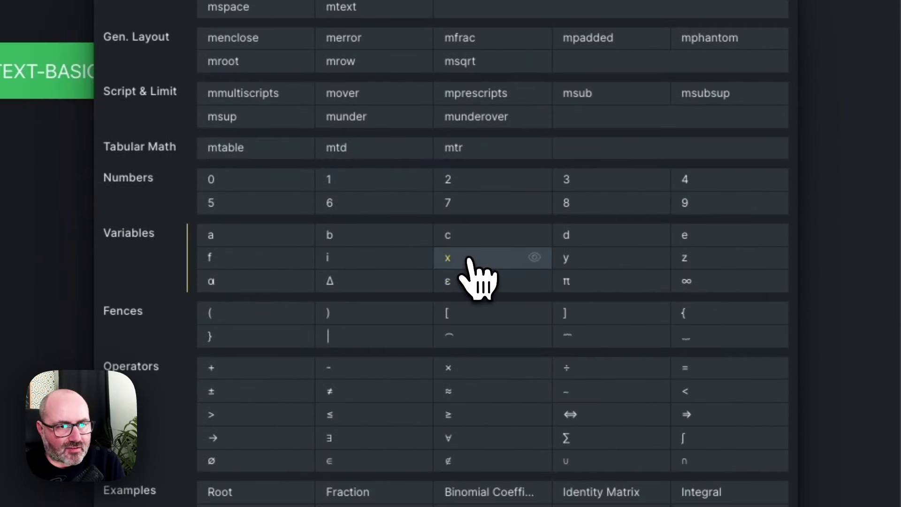
left_click(693, 369)
left_click(488, 179)
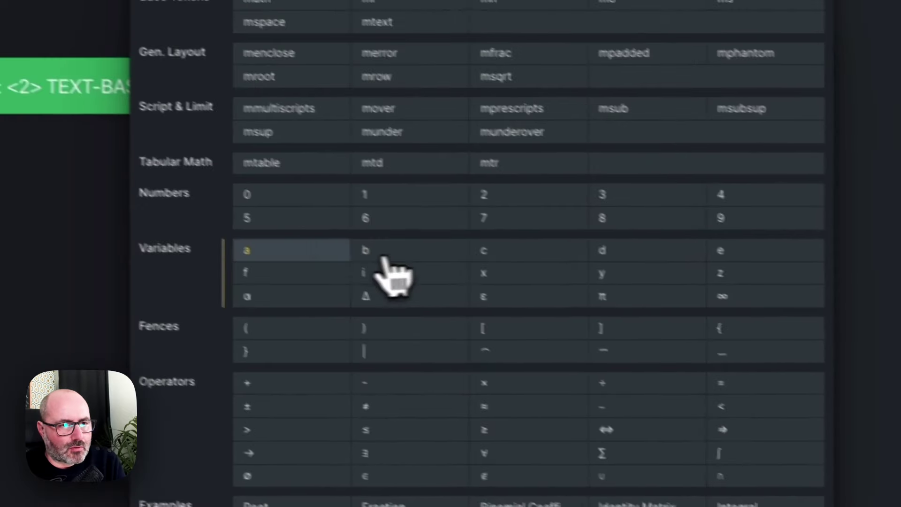
left_click(654, 294)
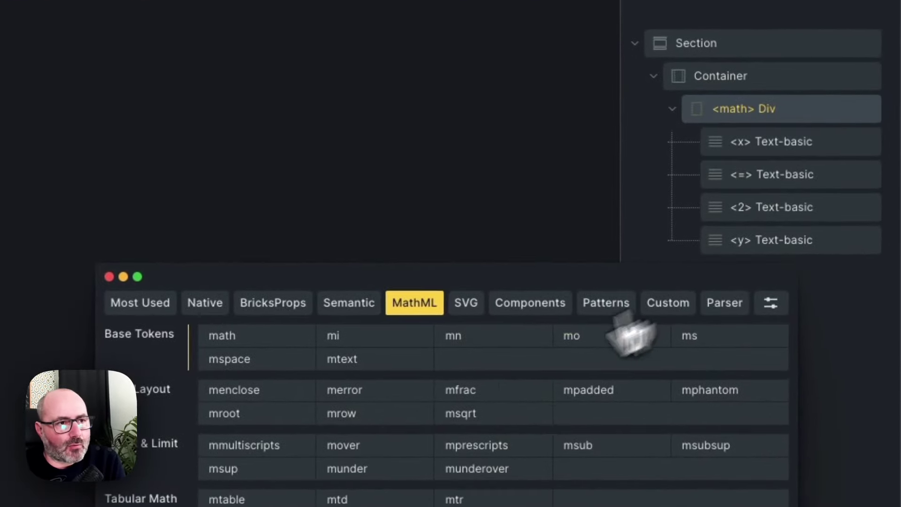
left_click(303, 348)
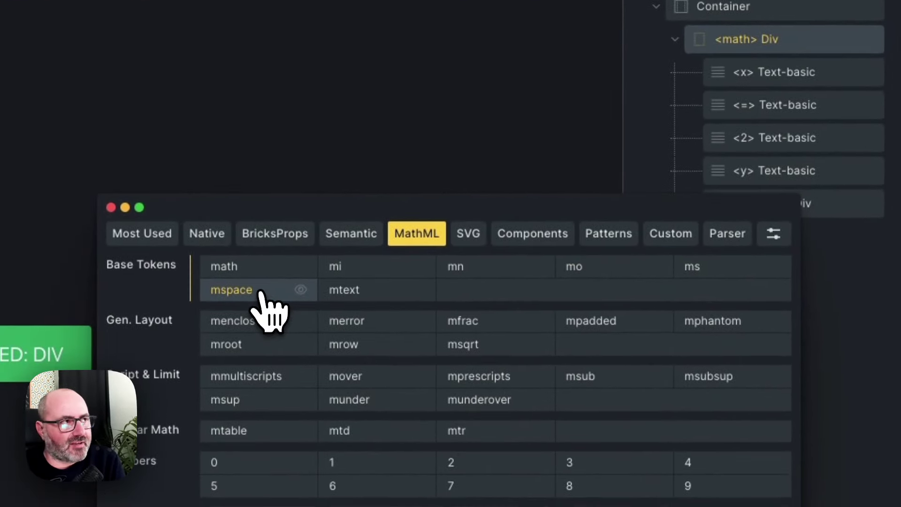
left_click_drag(780, 283, 775, 215)
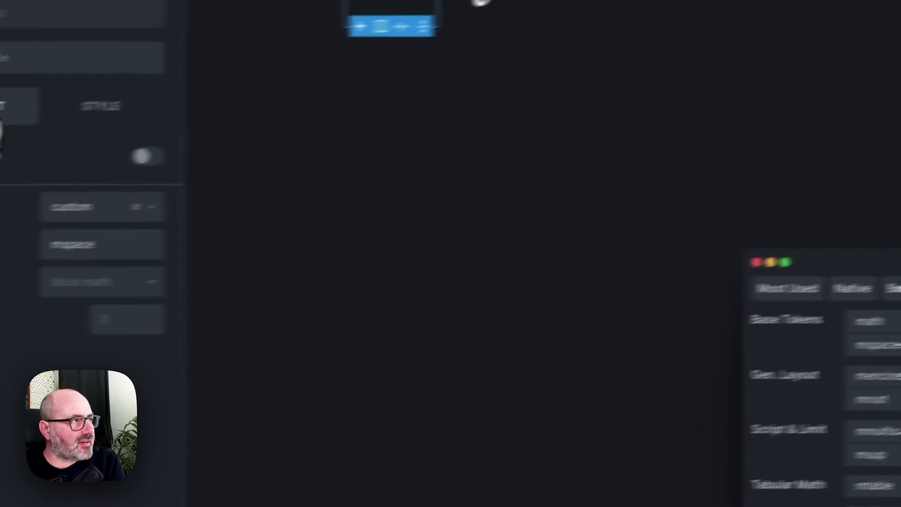
Collapse Typography and show the mspace spacer's attributes in its Style settings
left_click(195, 90)
scroll(150, 328, "down", 5)
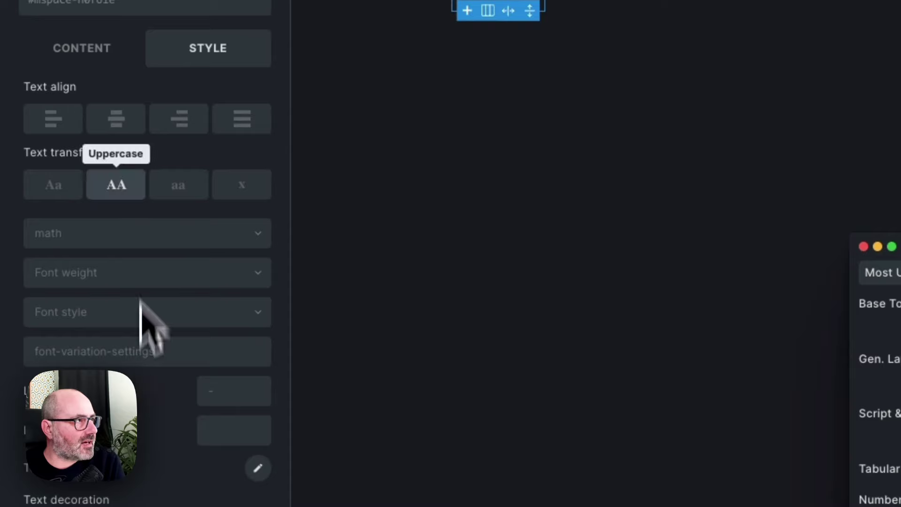
scroll(127, 122, "up", 5)
left_click(133, 187)
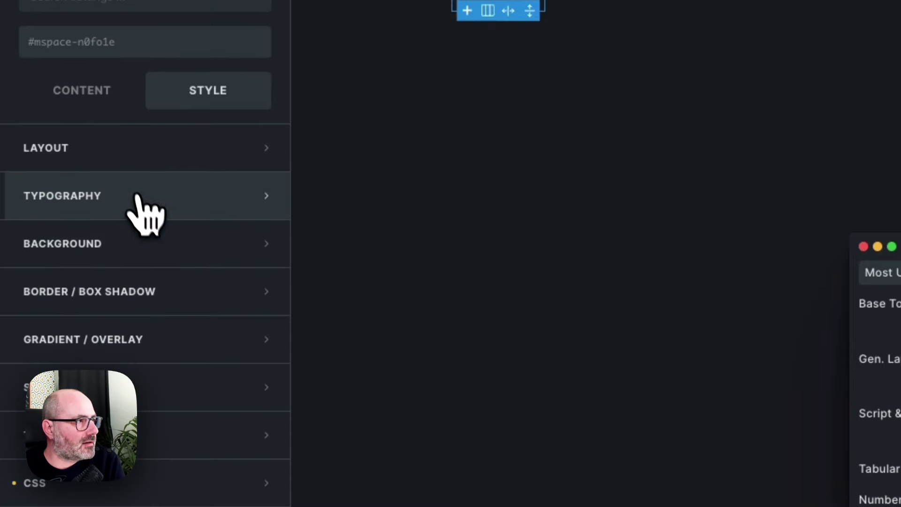
left_click(139, 391)
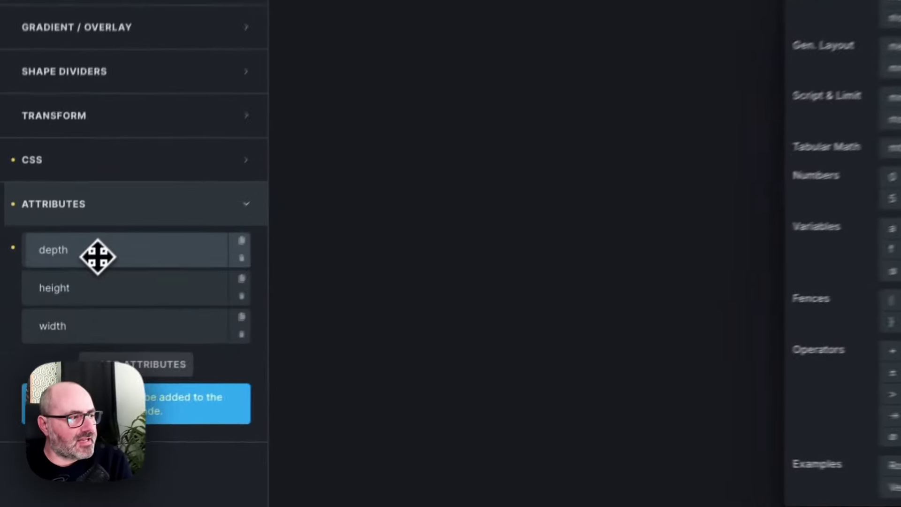
Check the spacer's depth attribute and save the page with Ctrl+S
left_click(53, 347)
left_click(56, 345)
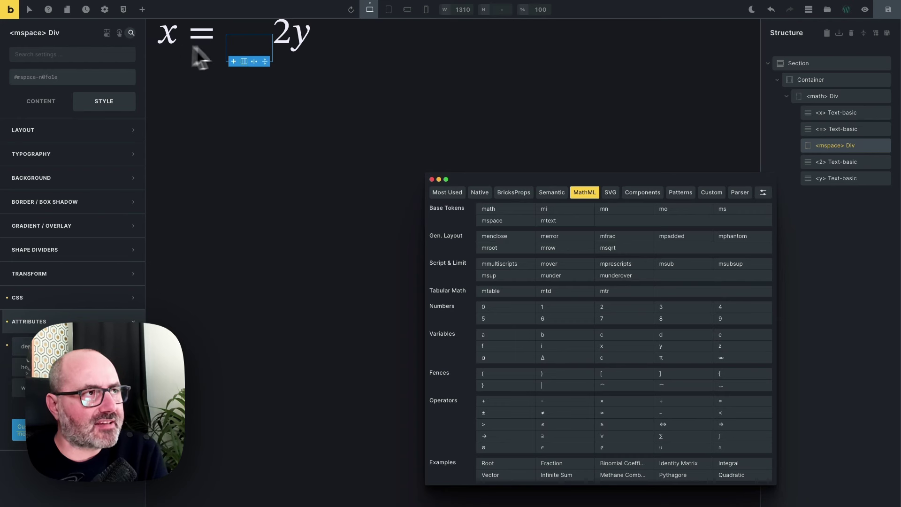
key("ctrl+s")
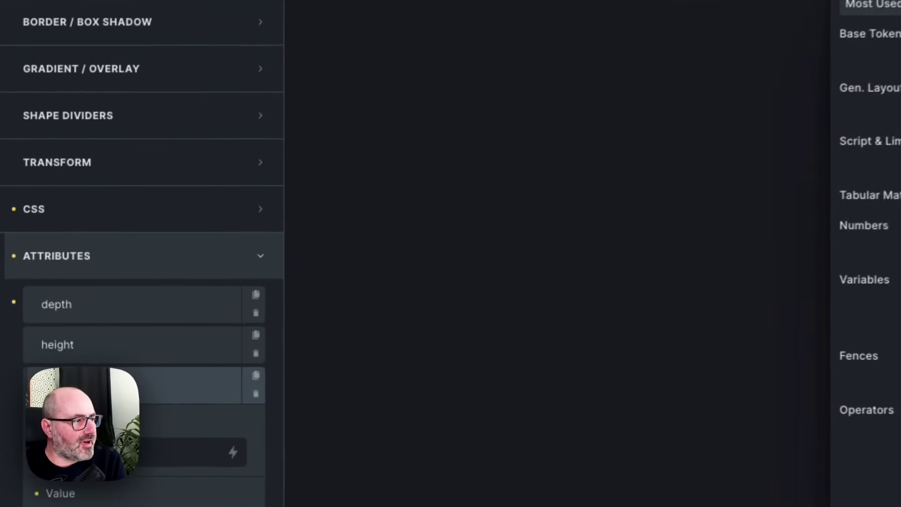
left_click(125, 301)
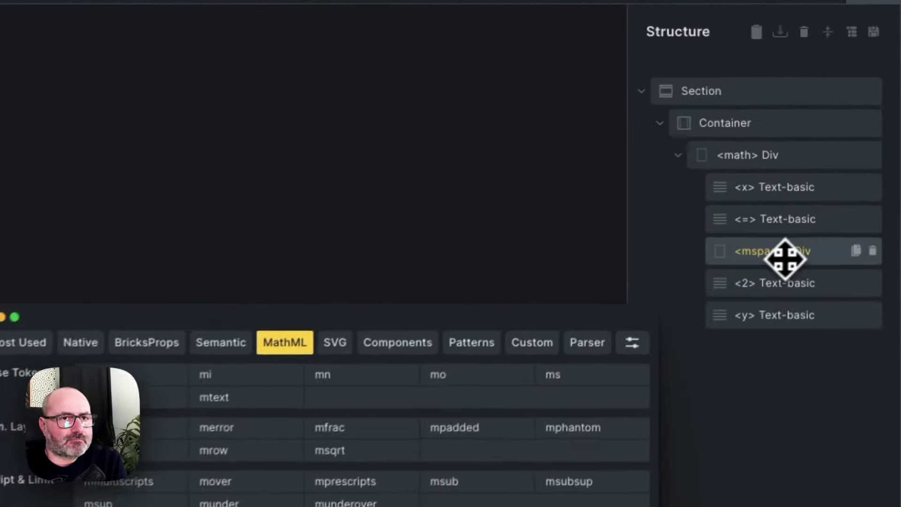
Move the mspace spacer after y and place a new mtext element after it
left_click_drag(824, 148, 829, 186)
left_click_drag(758, 252, 760, 254)
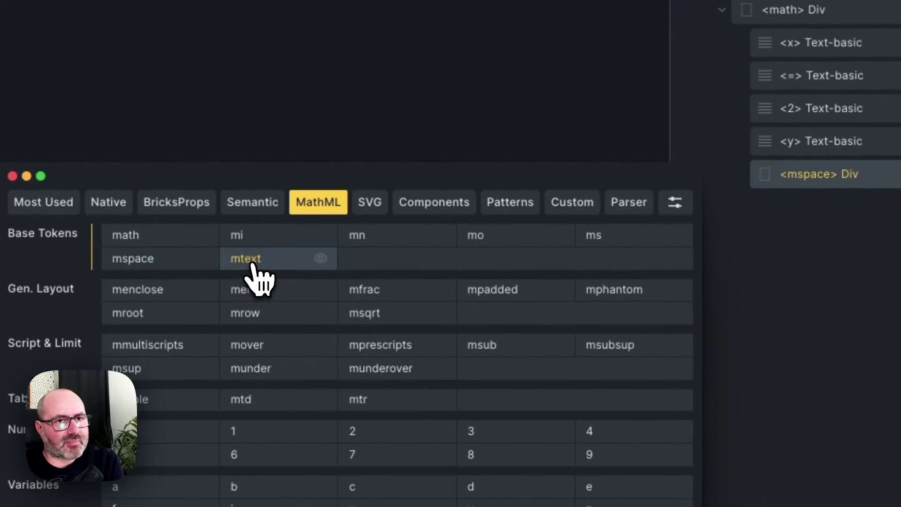
left_click(253, 263)
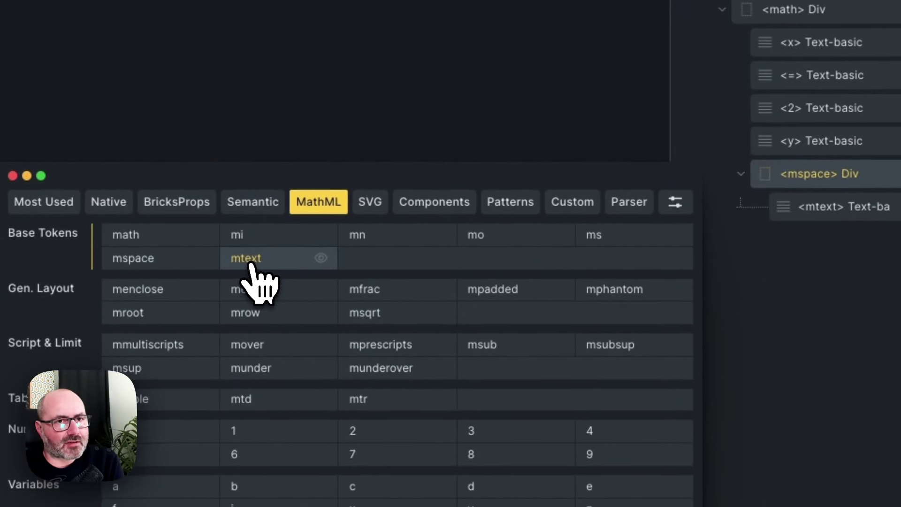
left_click_drag(840, 206, 800, 227)
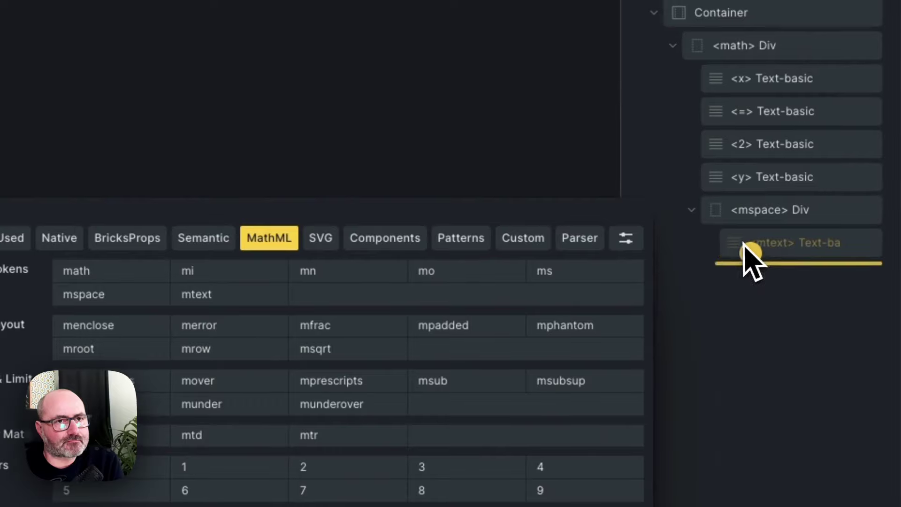
left_click_drag(743, 242, 704, 263)
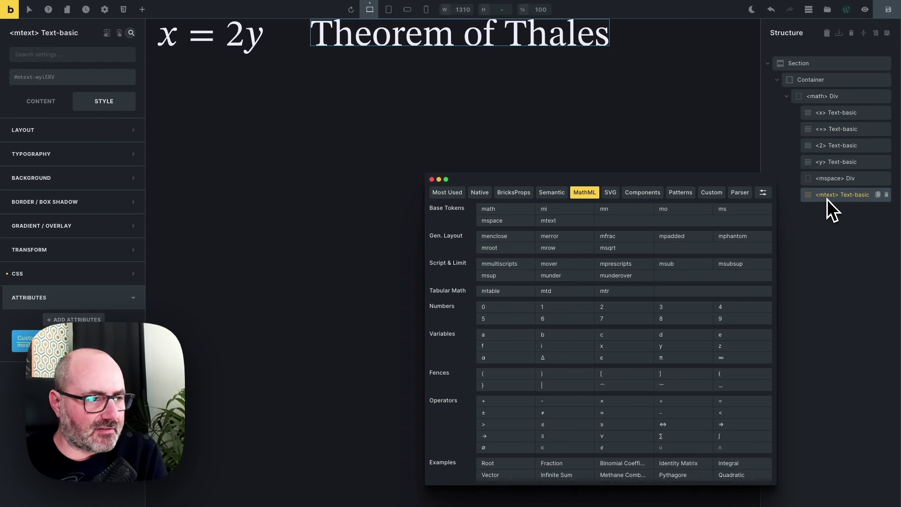
Add an ms string element after the text
left_click_drag(730, 209, 632, 100)
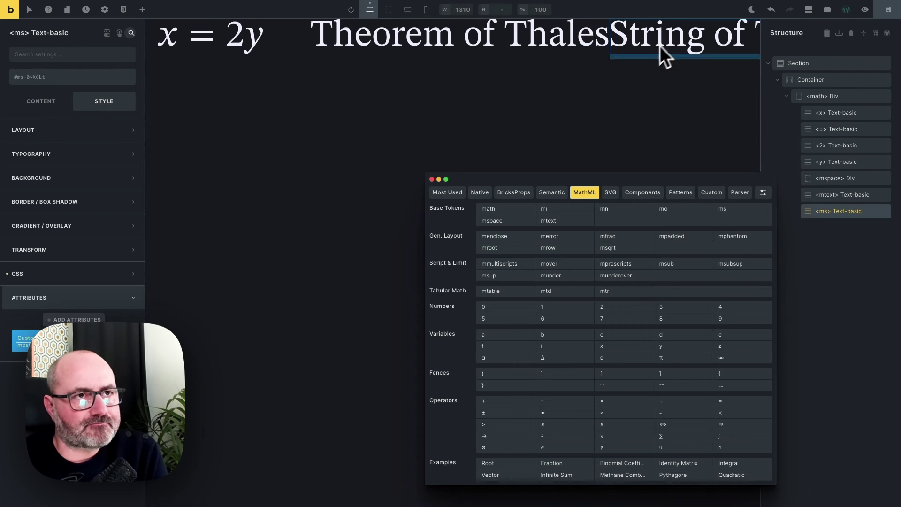
scroll(620, 75, "right", 4)
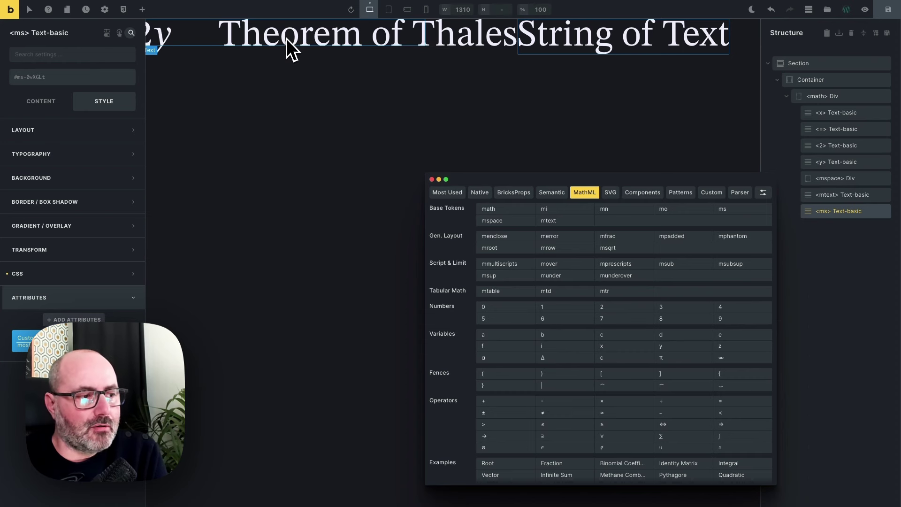
scroll(286, 39, "left", 1)
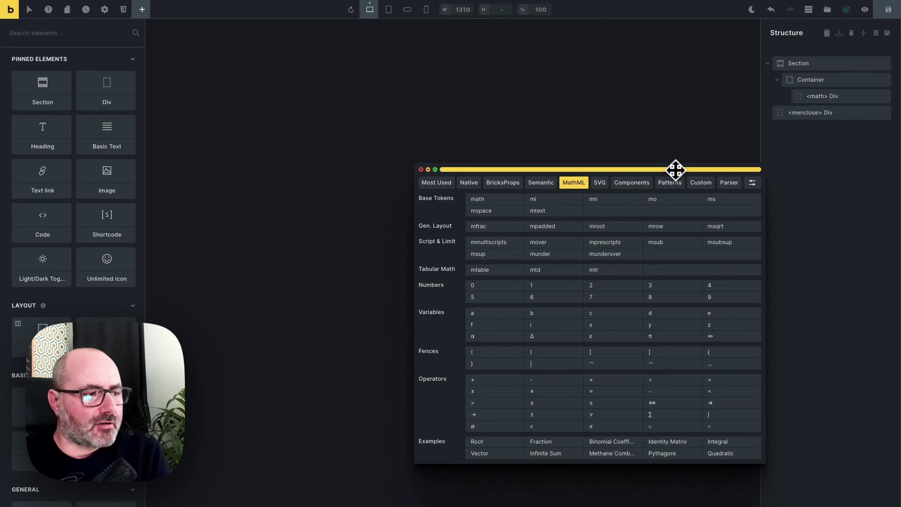
Insert an integral sign into the math element
left_click(815, 97)
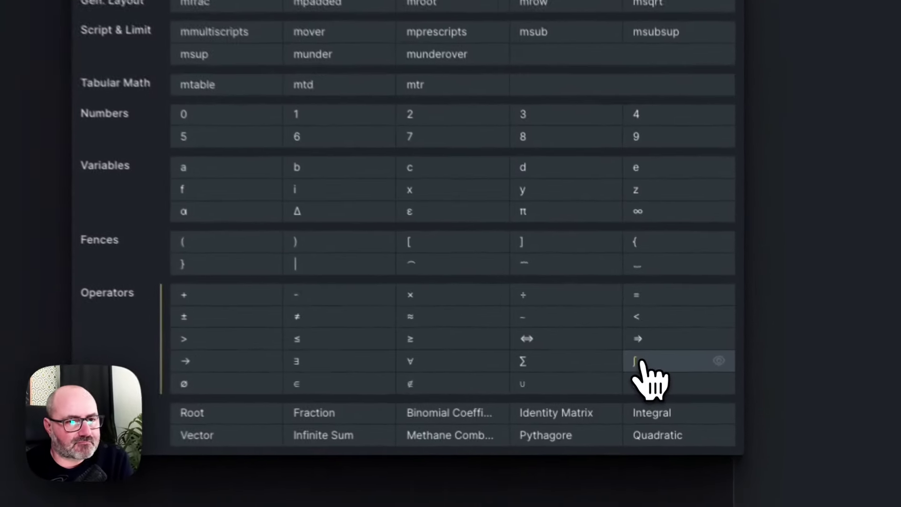
left_click(712, 414)
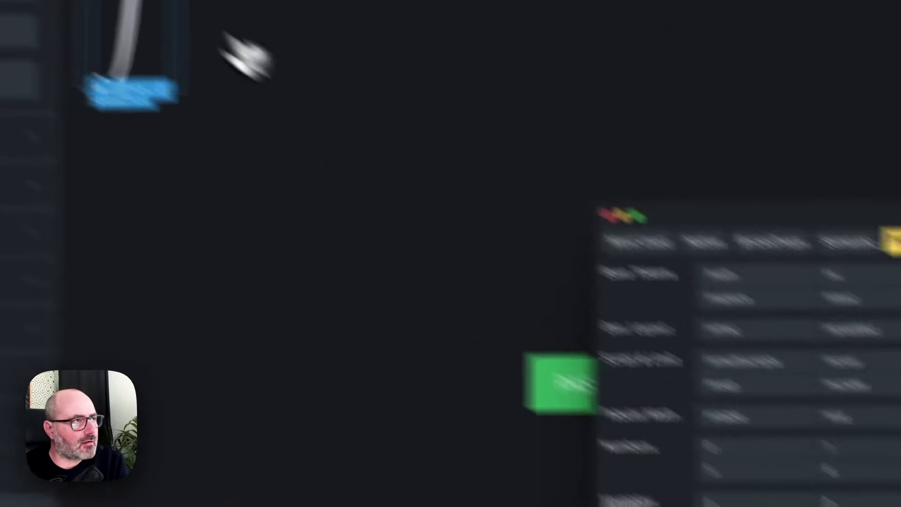
left_click(538, 258)
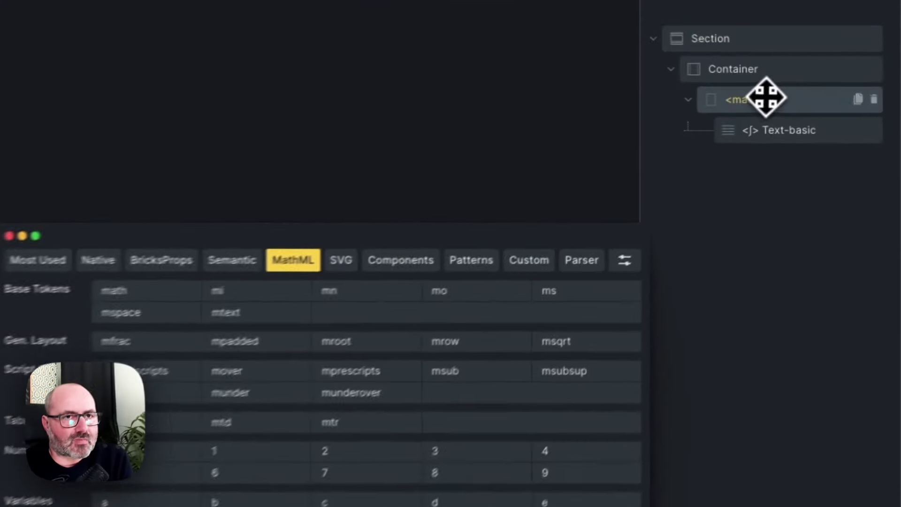
Add a munderover element and move the integral sign inside it
left_click(821, 95)
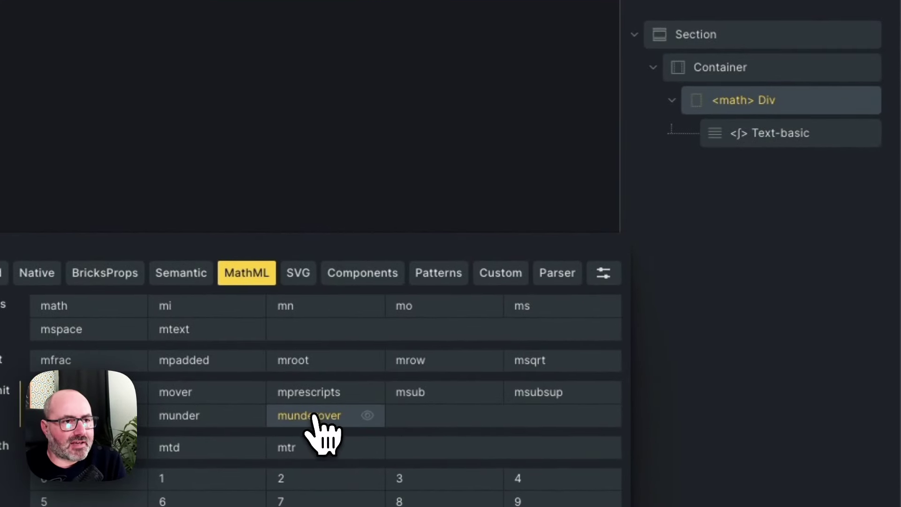
left_click(331, 415)
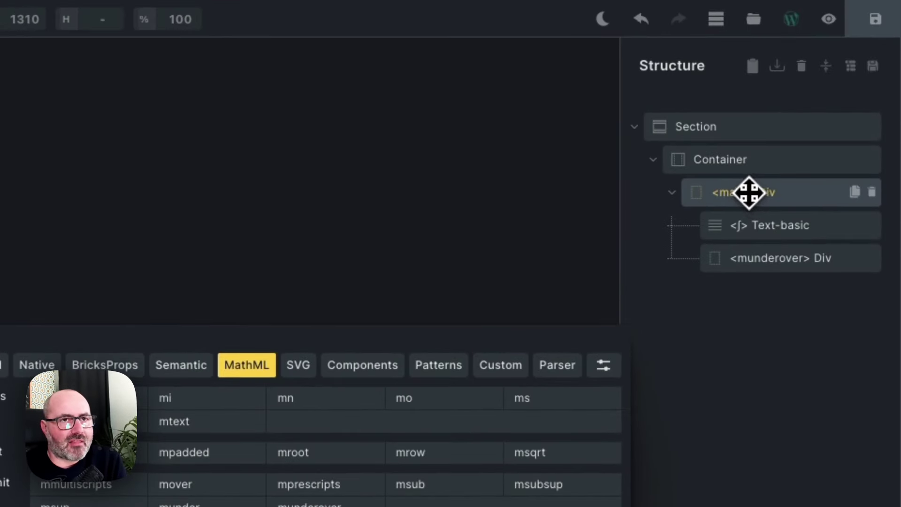
left_click(756, 227)
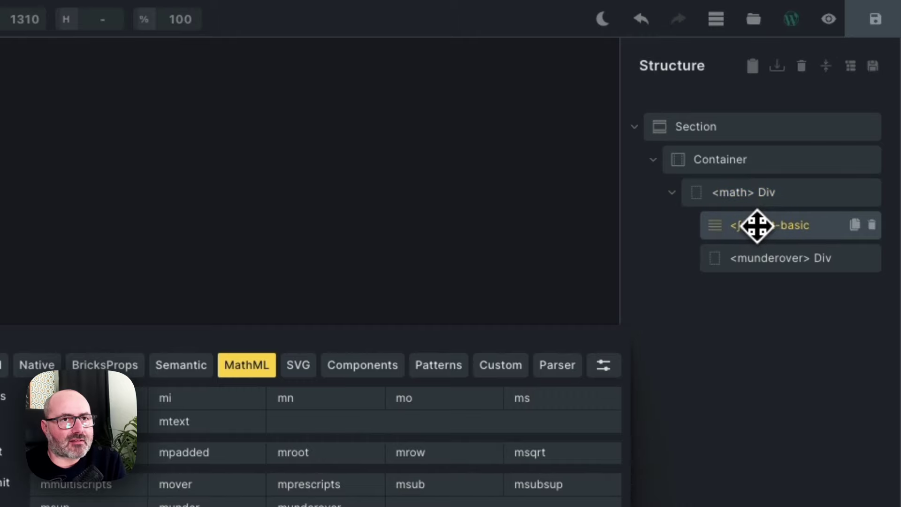
left_click_drag(757, 226, 777, 268)
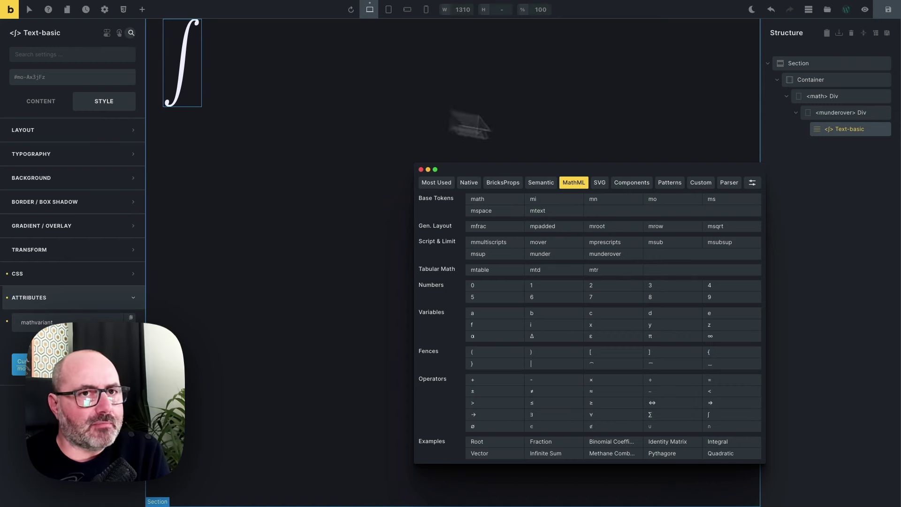
Give the munderover integral limits a below and b above, then collapse it
left_click(832, 112)
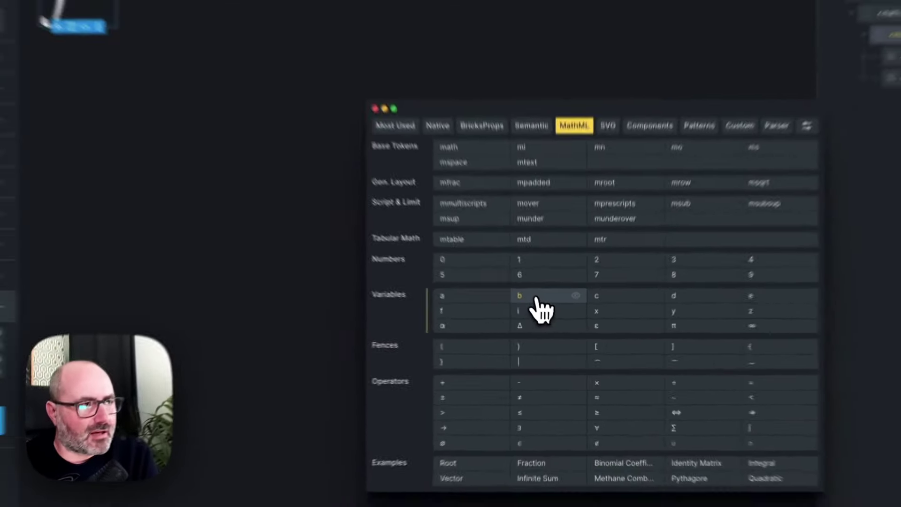
left_click(135, 152)
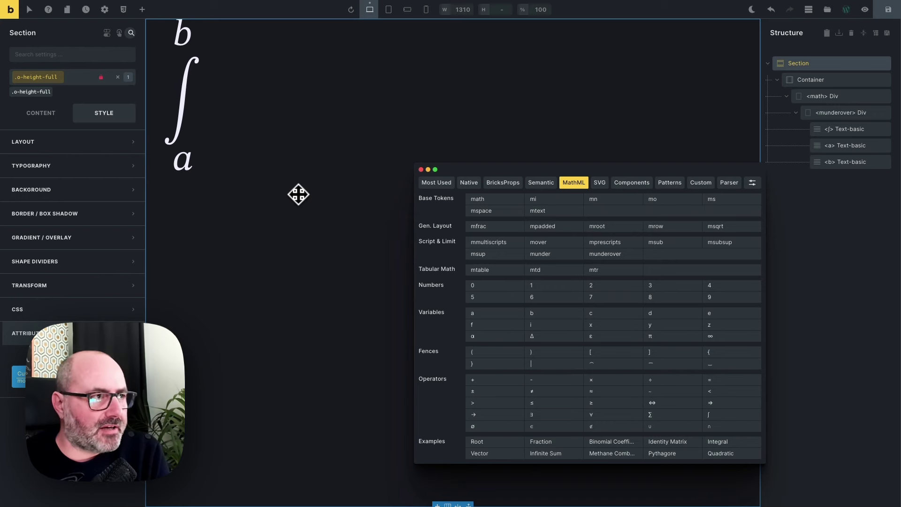
left_click(839, 95)
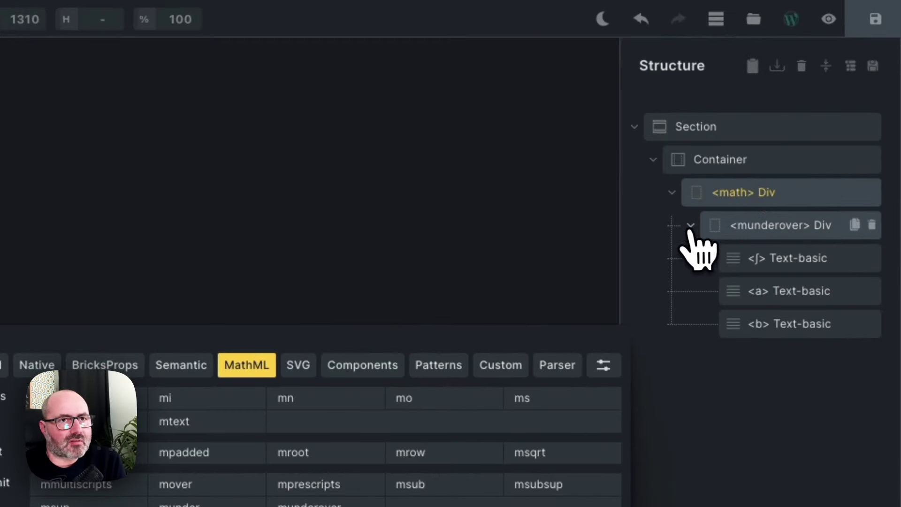
left_click(690, 226)
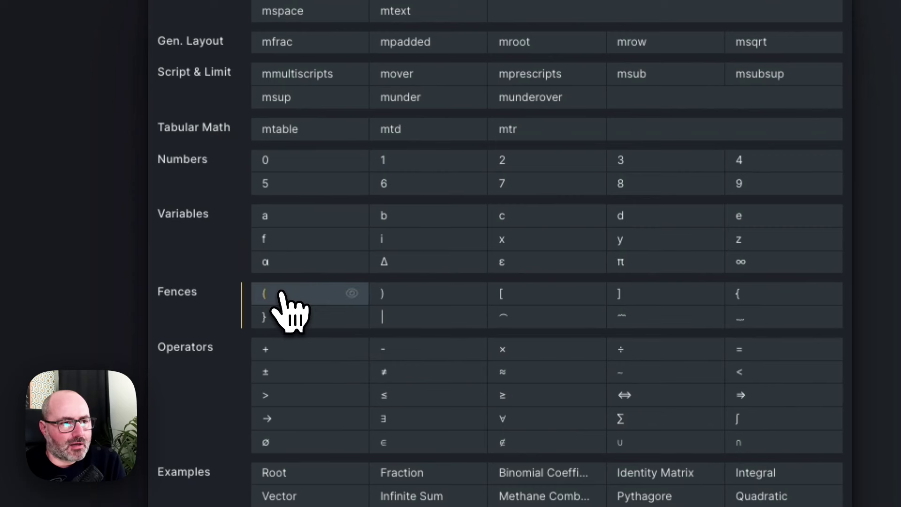
Append f(x)dx after the integral: f, parentheses around x, then d and x
left_click(280, 295)
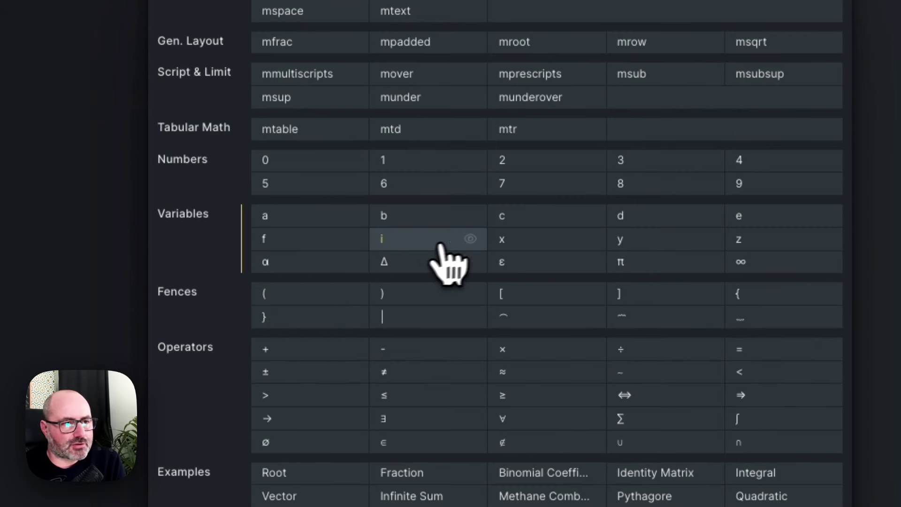
left_click(506, 238)
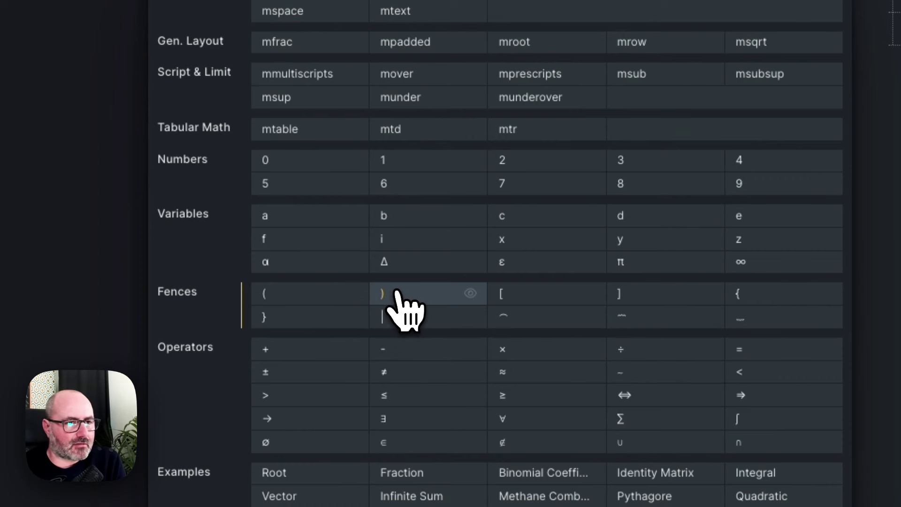
left_click(624, 218)
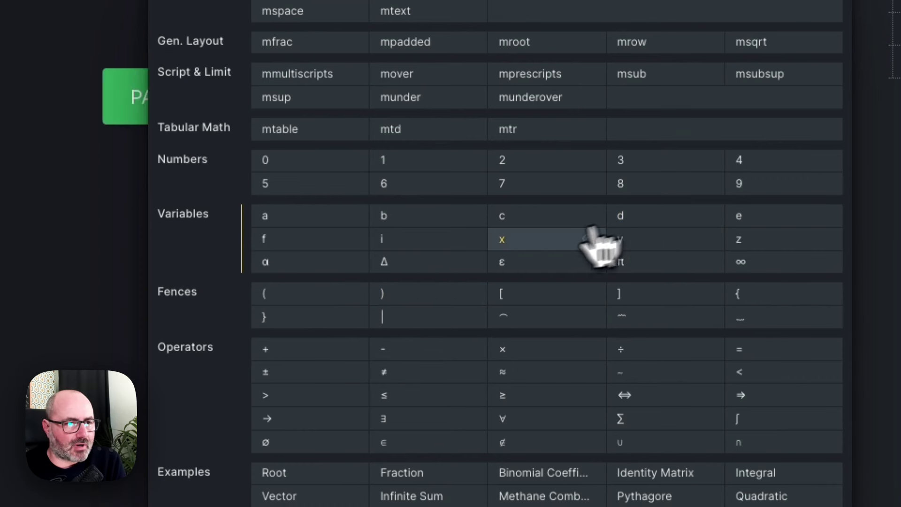
left_click(507, 244)
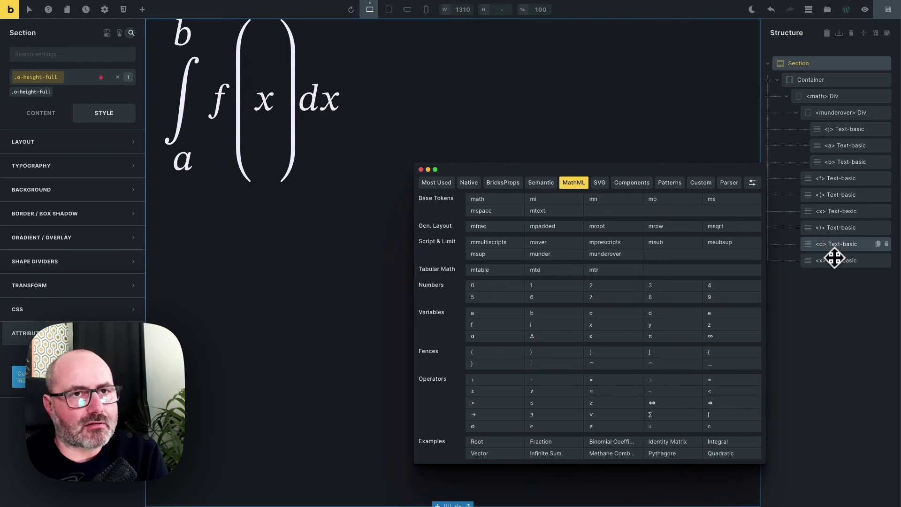
mouse_move(834, 257)
left_mouse_down()
mouse_move(834, 181)
mouse_move(835, 261)
left_mouse_up()
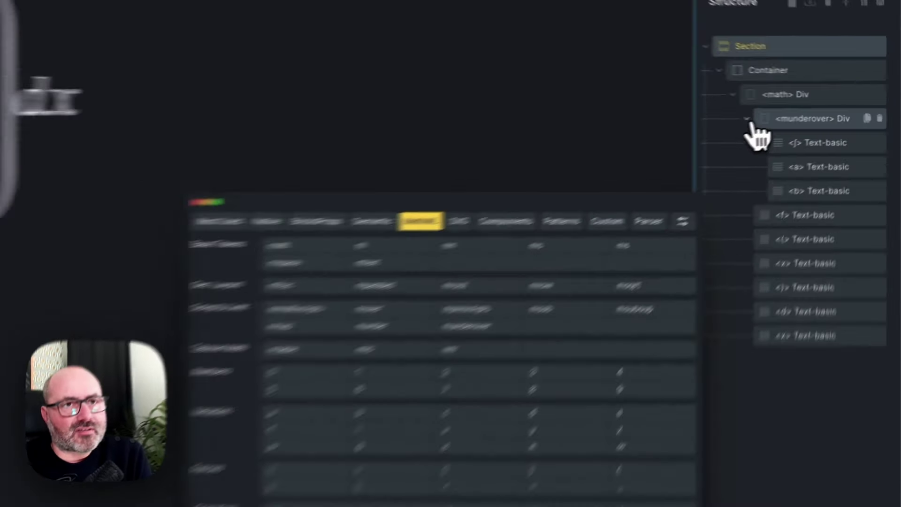
left_click(800, 112)
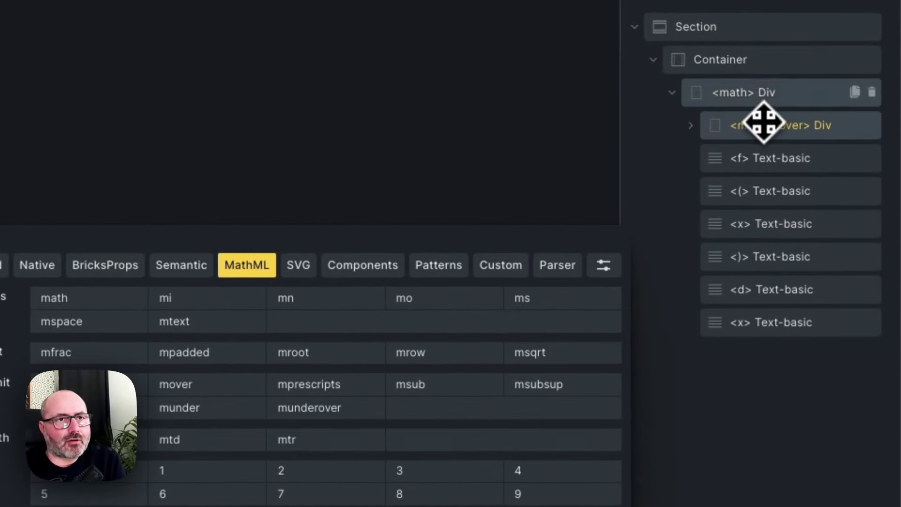
Add an mrow to the math block and place it right after the integral's munderover
left_click(758, 95)
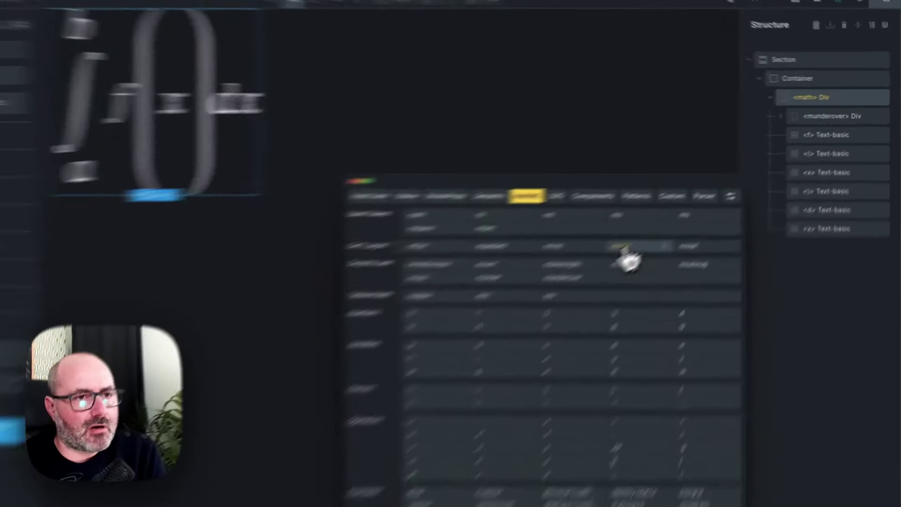
left_click(625, 248)
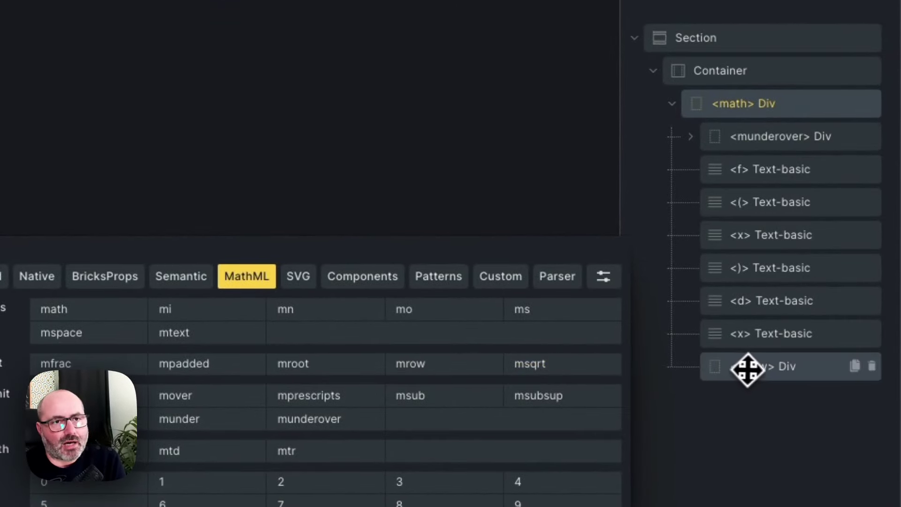
left_click_drag(747, 369, 744, 155)
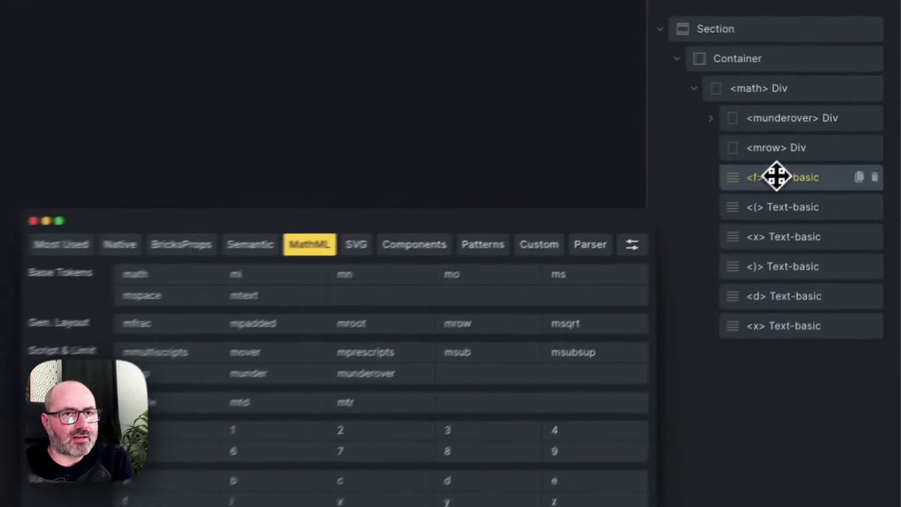
Move f, (, x, ), d and x into the new mrow so f(x)dx is grouped
left_click_drag(833, 146, 839, 132)
left_click_drag(760, 215, 770, 195)
mouse_move(760, 239)
left_mouse_down()
mouse_move(766, 221)
mouse_move(766, 230)
left_mouse_up()
left_click_drag(766, 277, 774, 263)
left_click(762, 316)
left_click_drag(762, 316, 771, 305)
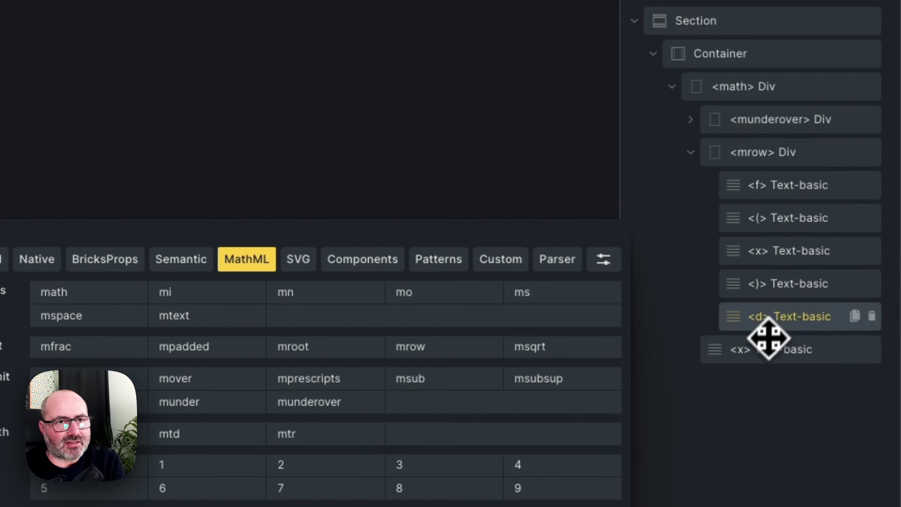
left_click(764, 346)
left_click_drag(764, 346, 774, 336)
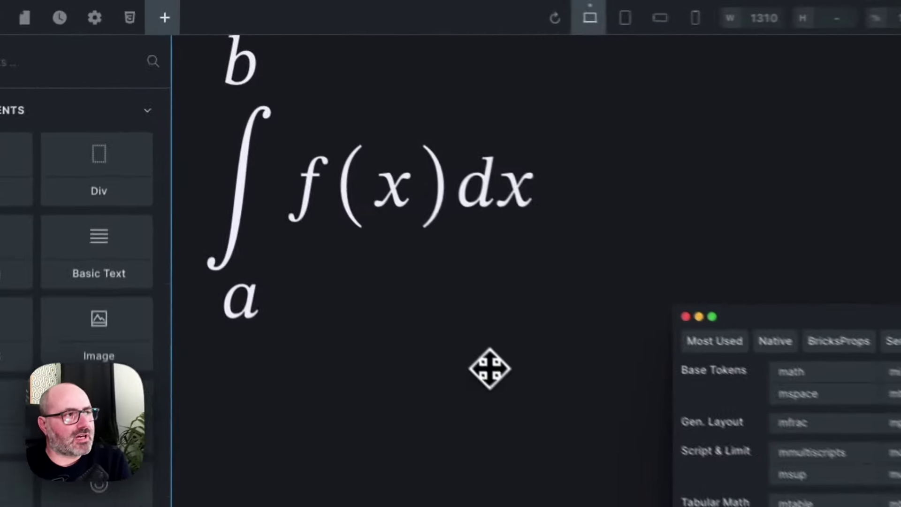
left_click(312, 197)
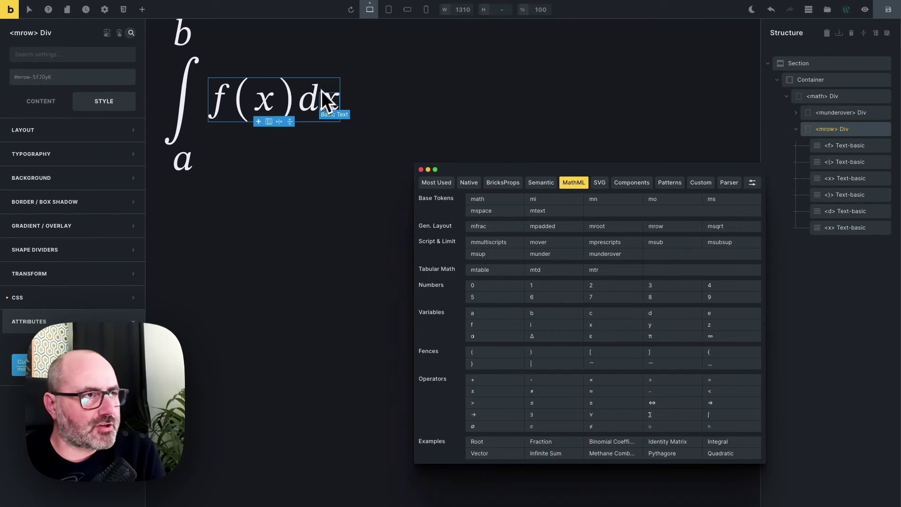
Delete the f(x)dx mrow and the integral munderover, then add a ∑ sign followed by n
left_click(885, 129)
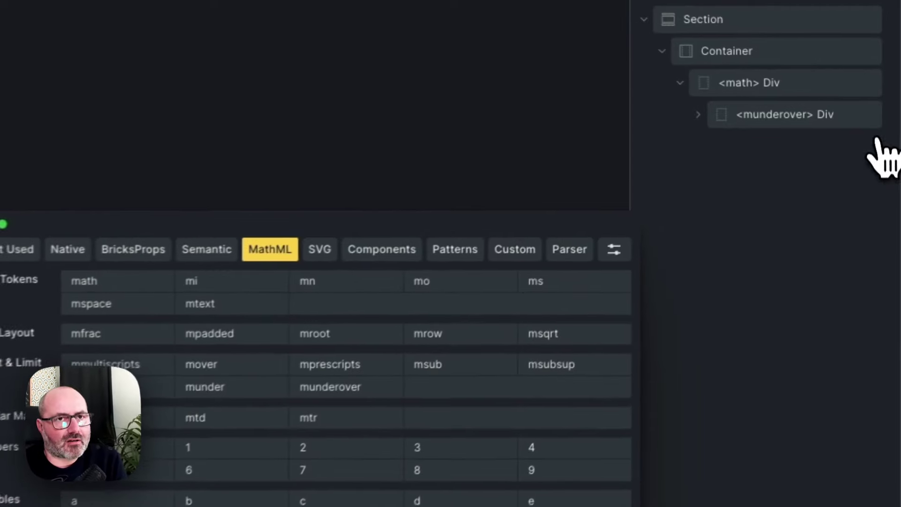
left_click(886, 112)
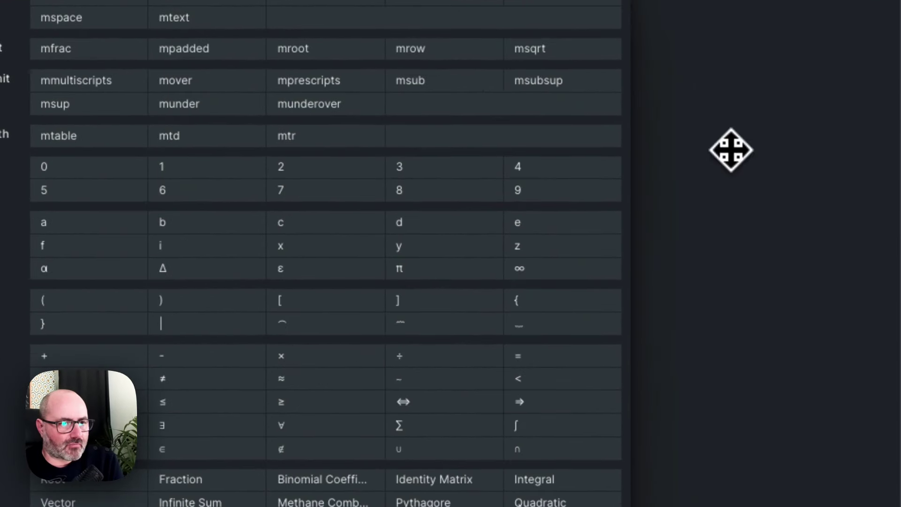
left_click(401, 424)
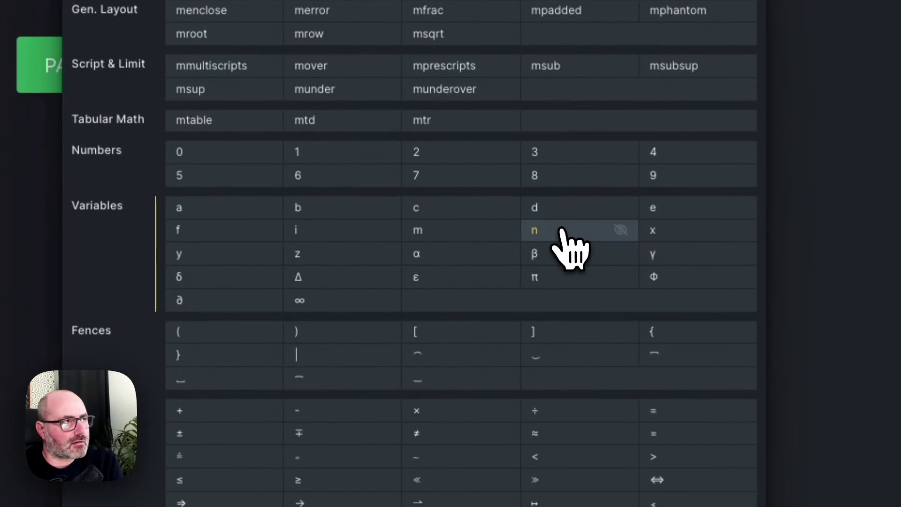
left_click(757, 411)
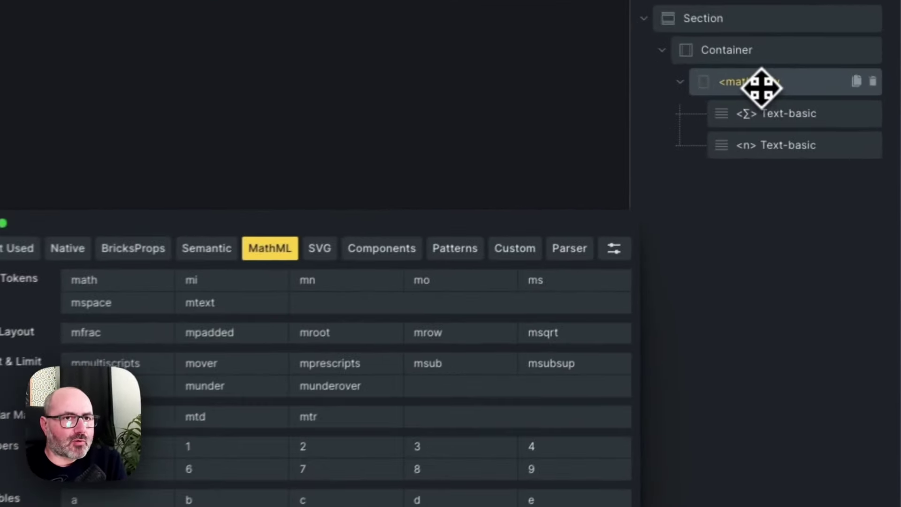
Add a munderover, move the ∑ sign into it, and add n for the lower limit
left_click(305, 398)
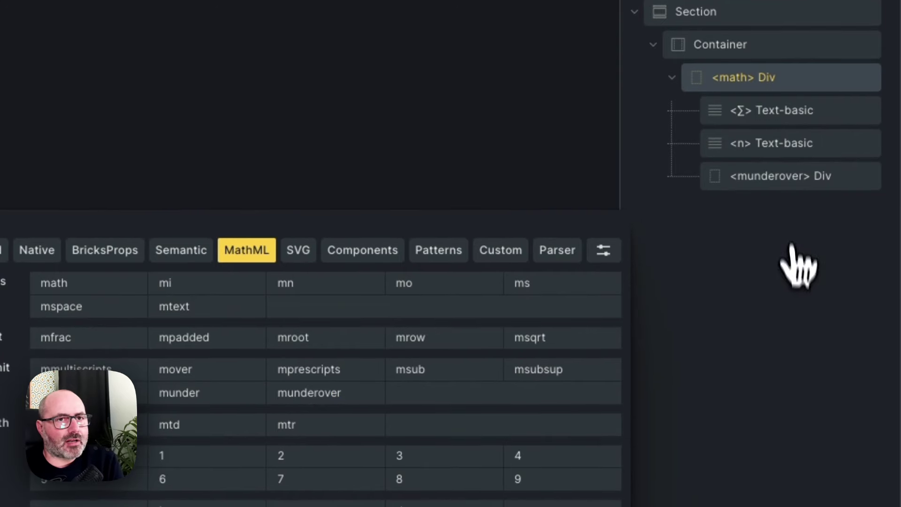
left_click_drag(778, 178, 768, 114)
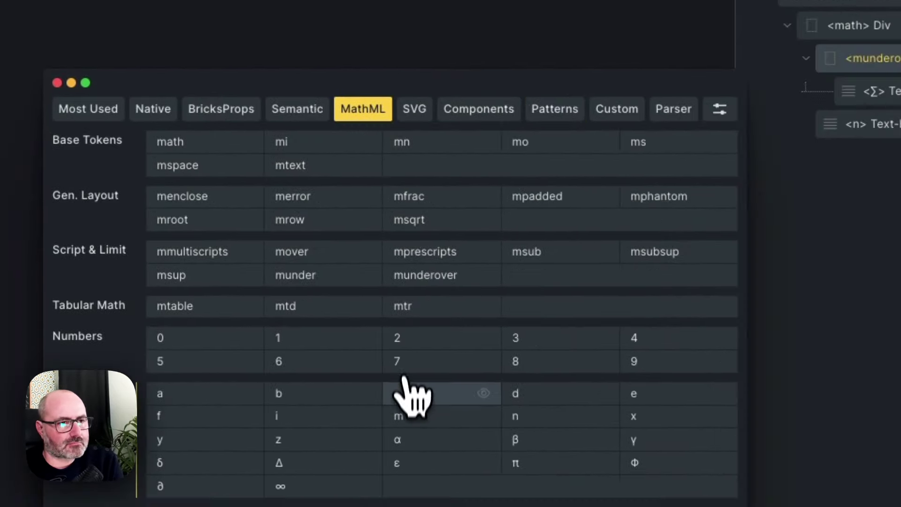
left_click(546, 417)
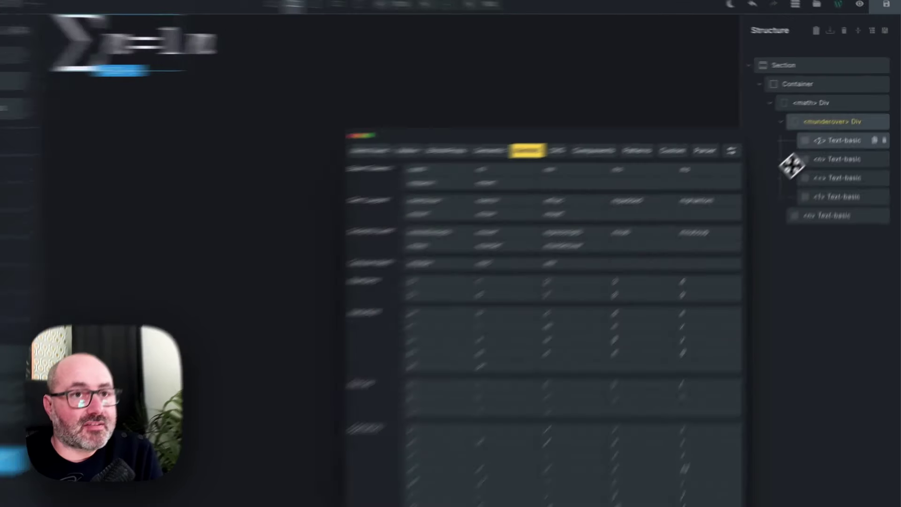
left_click(834, 129)
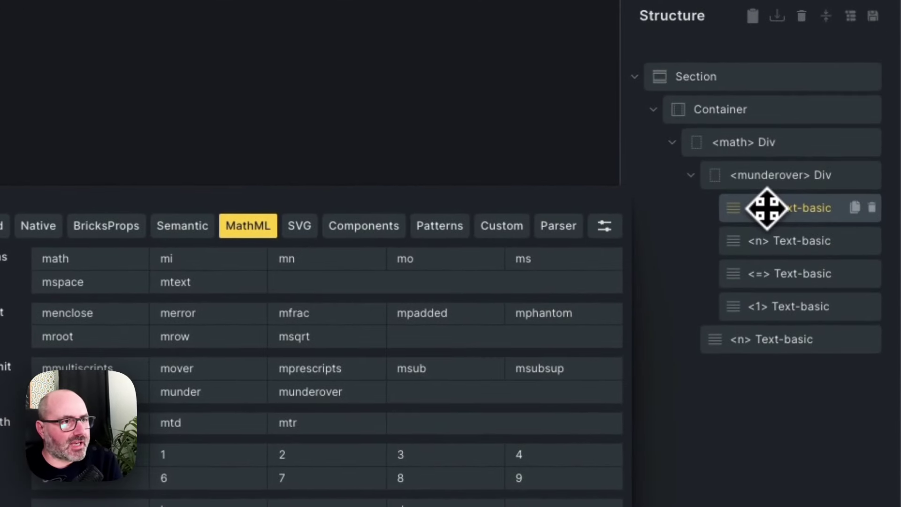
Group the lower limit in an mrow after the ∑ inside the munderover, reading n = 1
left_click(761, 177)
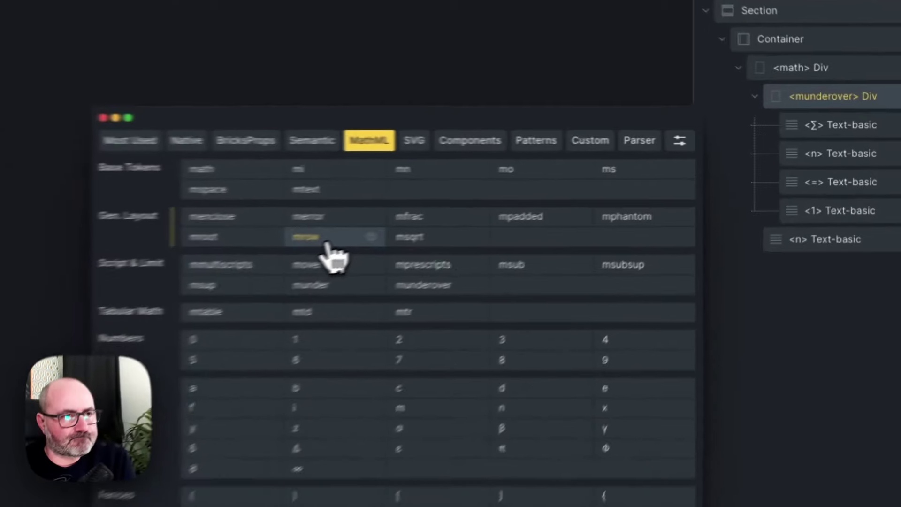
left_click(538, 193)
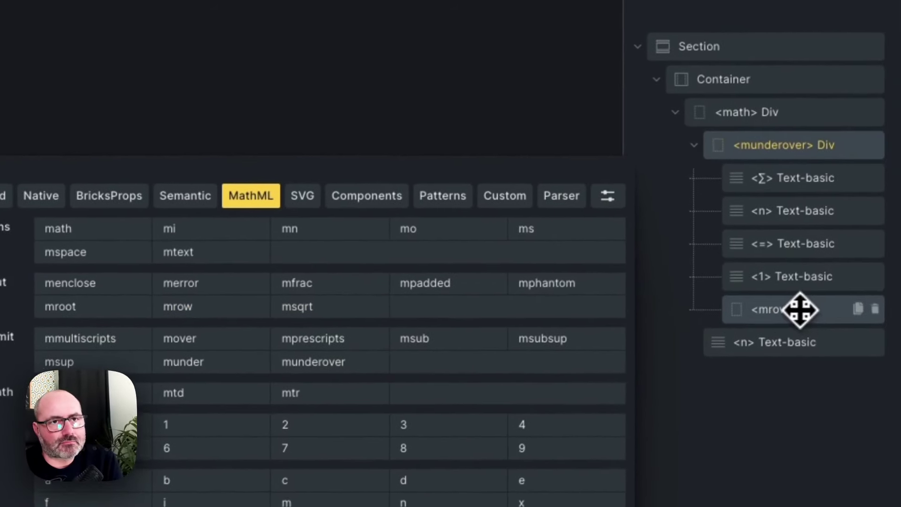
left_click_drag(799, 309, 789, 219)
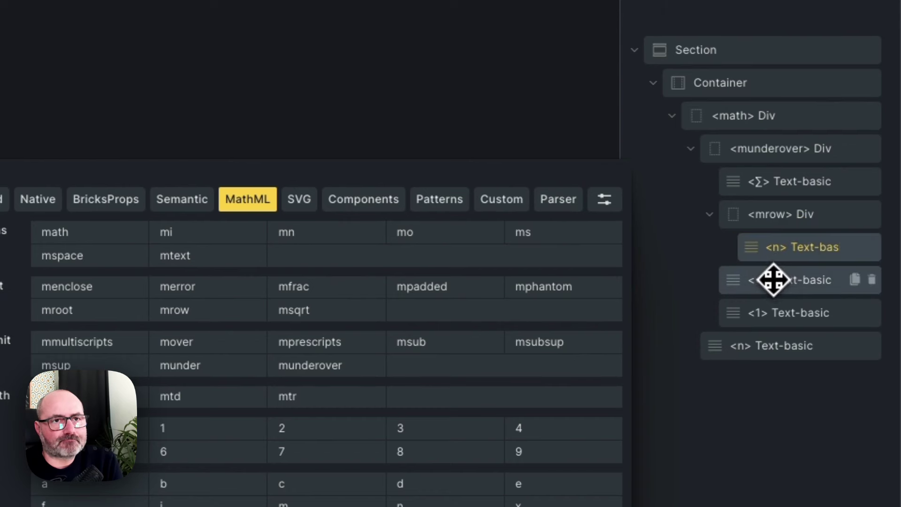
left_click_drag(773, 280, 789, 288)
left_click(709, 214)
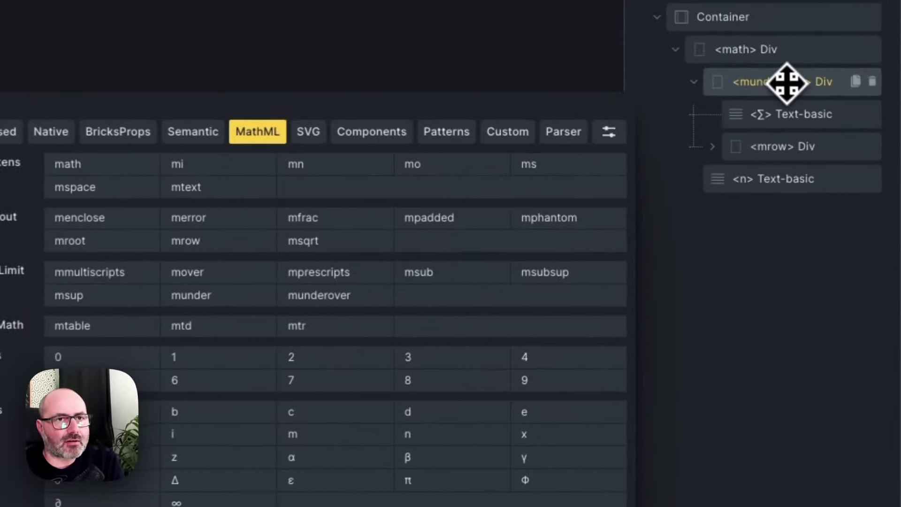
left_click(840, 113)
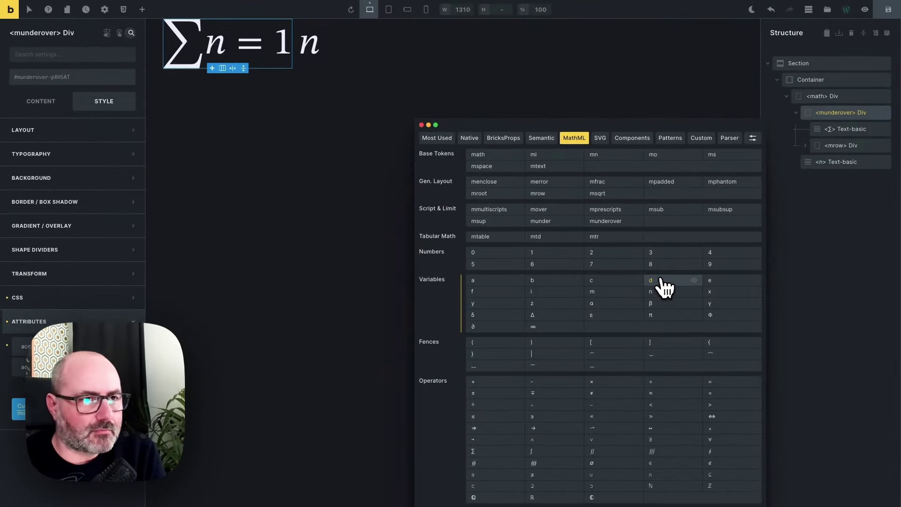
Add a second mrow under munderover holding +∞ as the upper limit, then collapse the tree
left_click(537, 192)
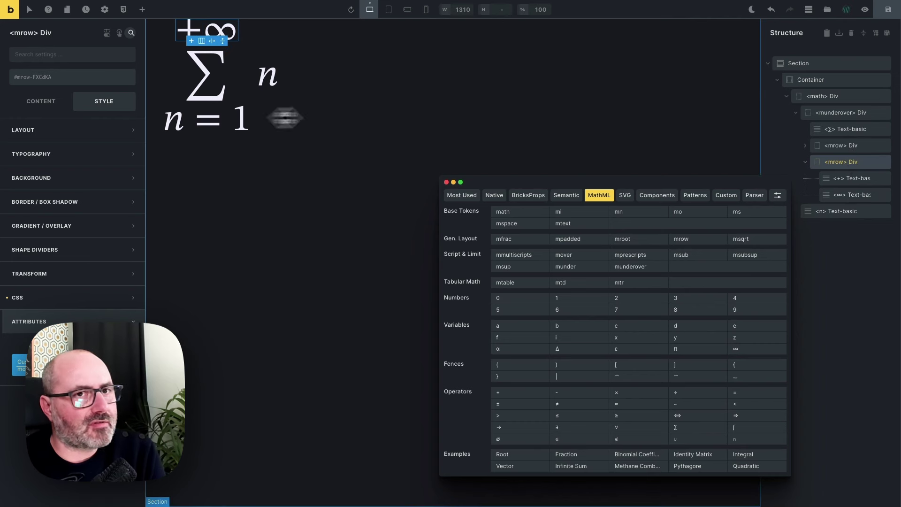
left_click(828, 146)
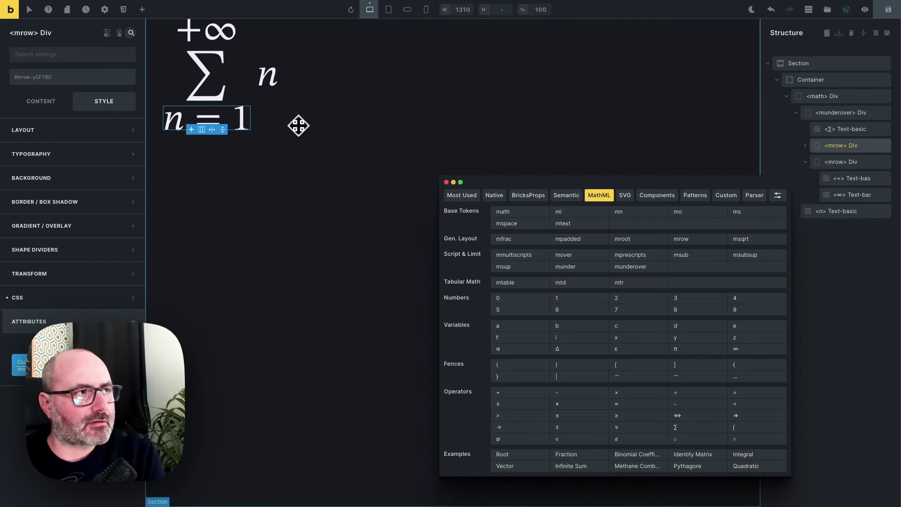
left_click(280, 90)
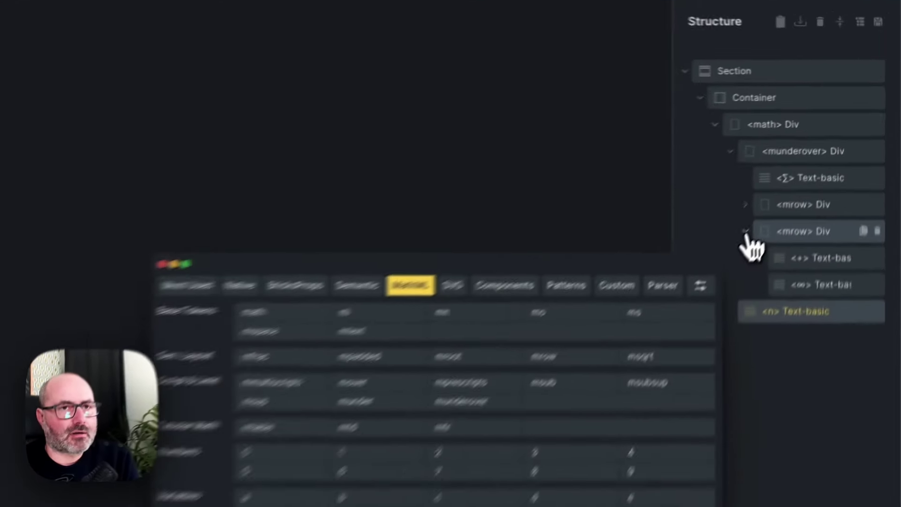
left_click(805, 162)
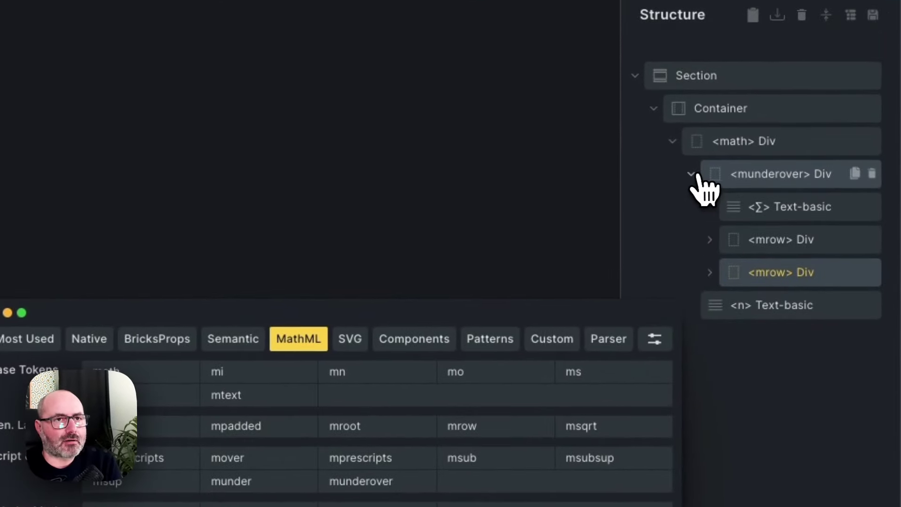
left_click(795, 112)
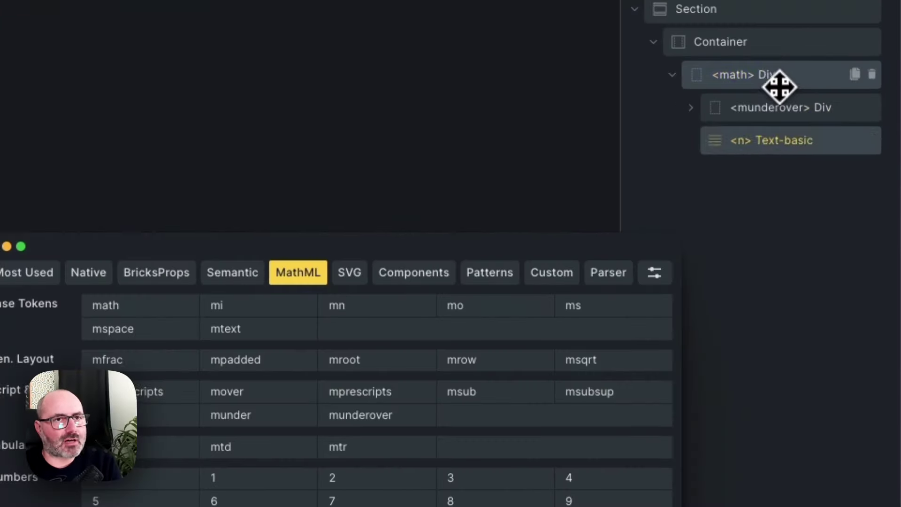
Wrap the trailing n in an mfrac with 1 above it as numerator, giving 1/n
left_click(840, 98)
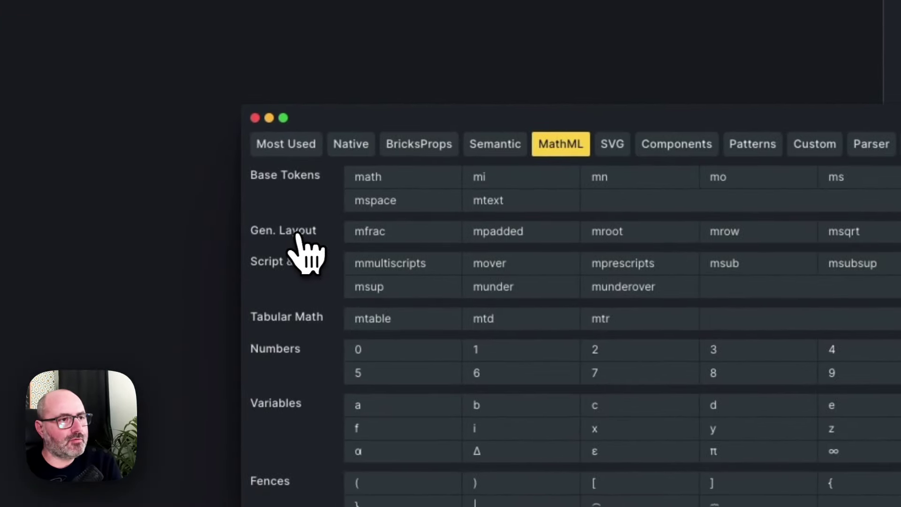
left_click(386, 239)
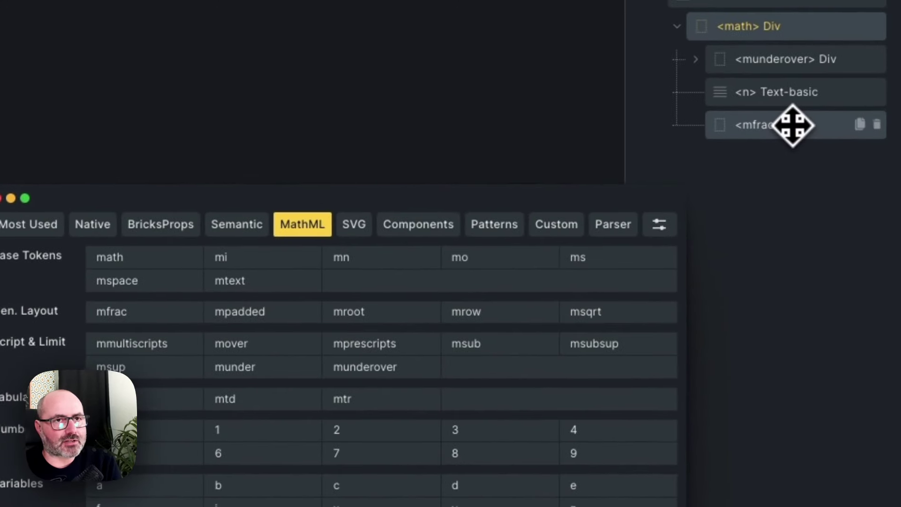
mouse_move(784, 127)
left_mouse_down()
mouse_move(767, 110)
mouse_move(768, 121)
mouse_move(777, 101)
left_mouse_up()
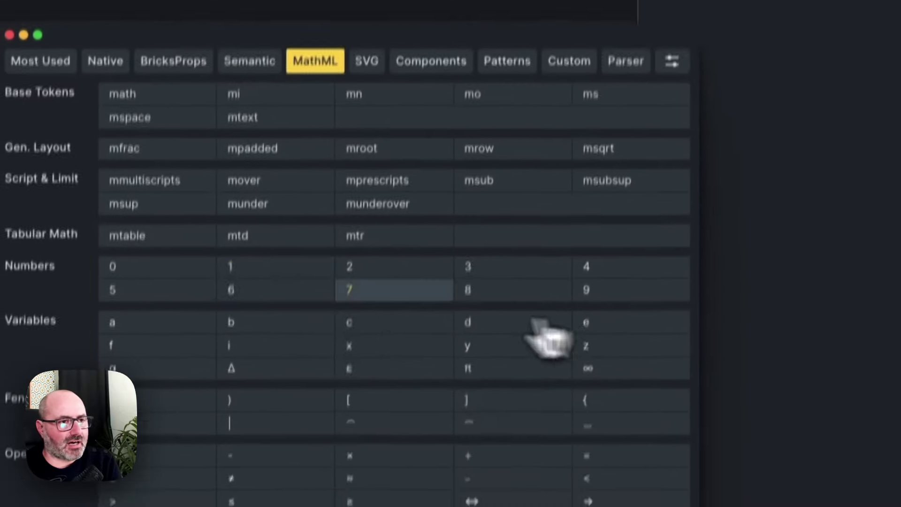
left_click(263, 431)
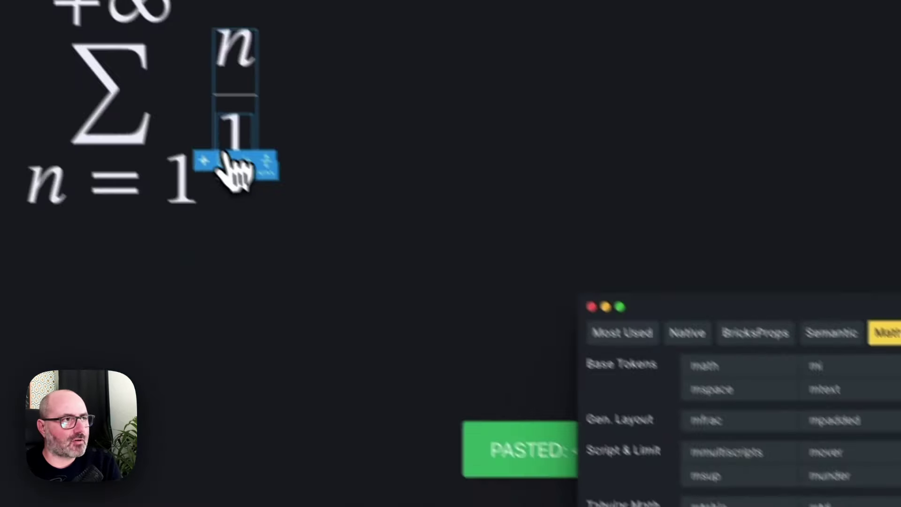
left_click_drag(776, 266, 771, 227)
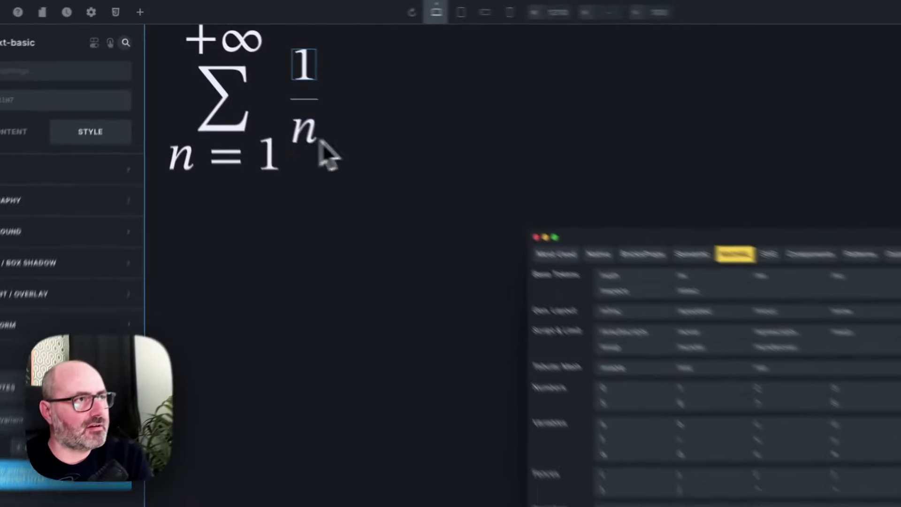
left_click(313, 92)
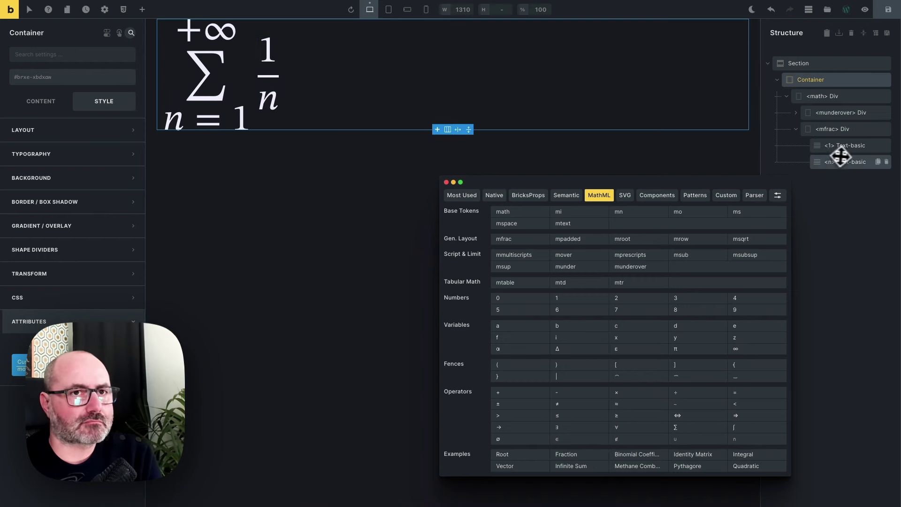
left_click(847, 130)
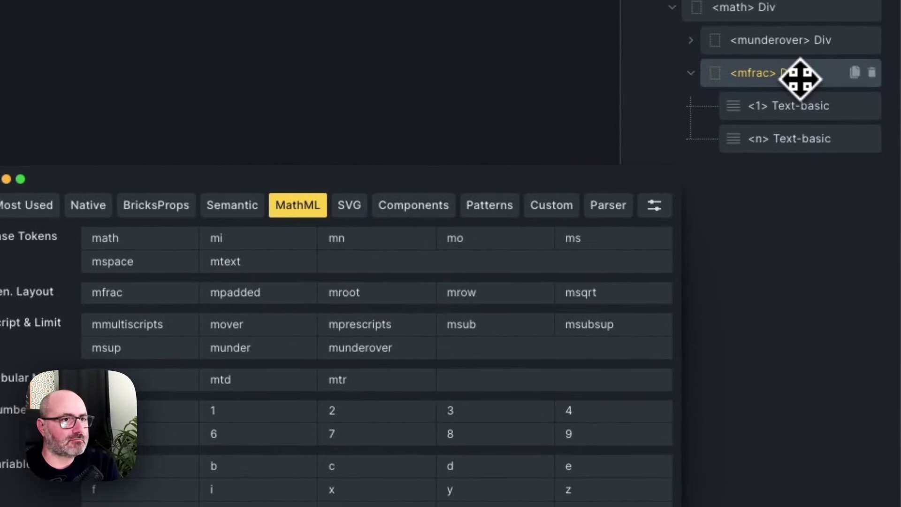
Add an mrow as the fraction's denominator around n and put 2 before it to form 2n
left_click(468, 297)
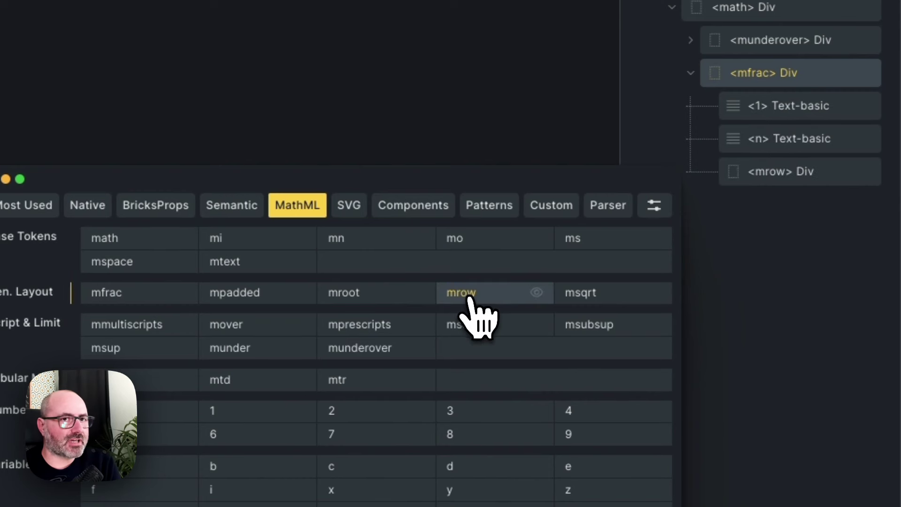
left_click_drag(776, 169, 793, 147)
left_click(782, 162)
left_click(793, 147)
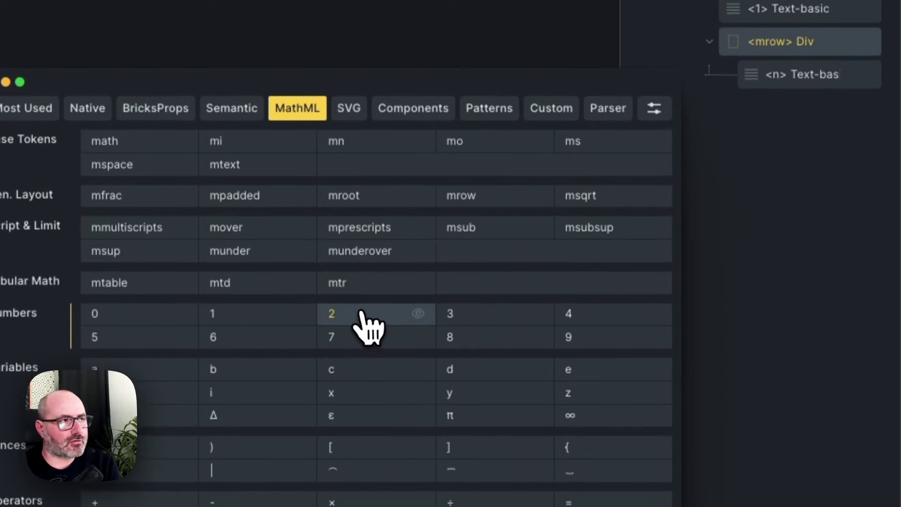
left_click(363, 411)
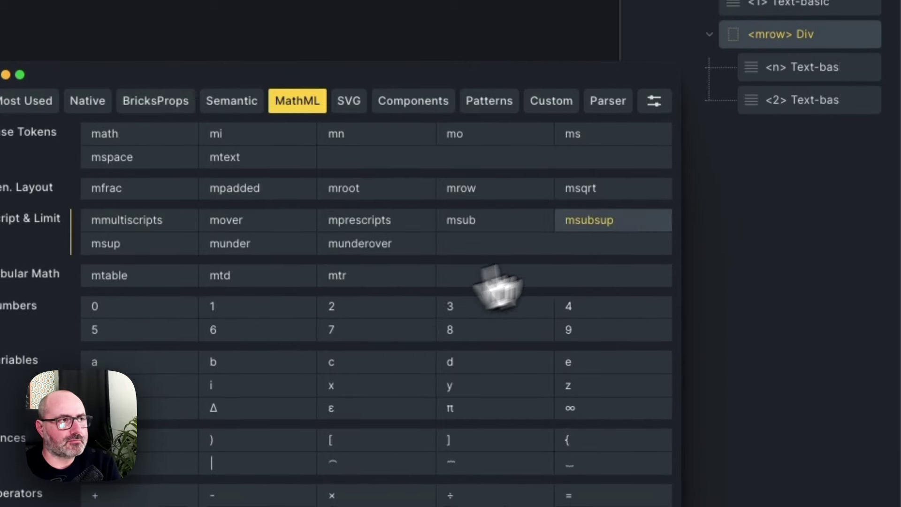
left_click_drag(803, 192, 798, 152)
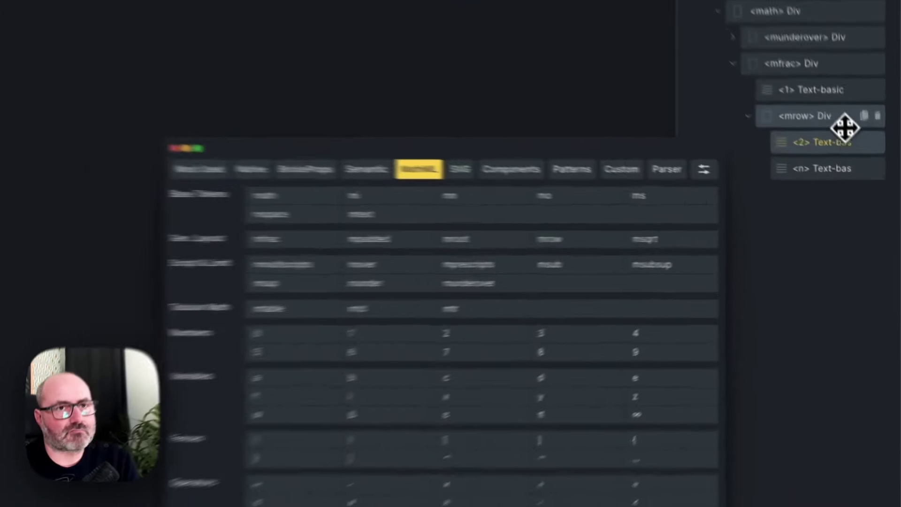
Add + and b and enclose the denominator in parentheses, giving (2n + b)
left_click(864, 163)
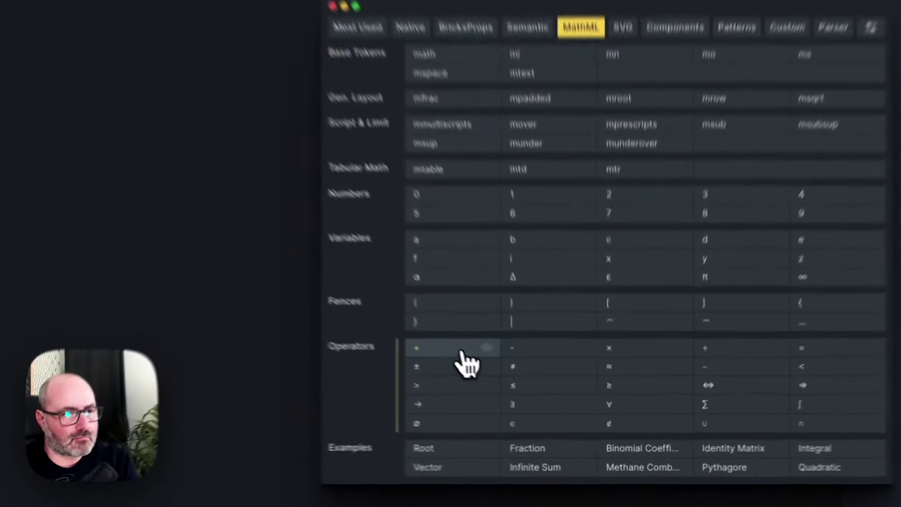
left_click(518, 365)
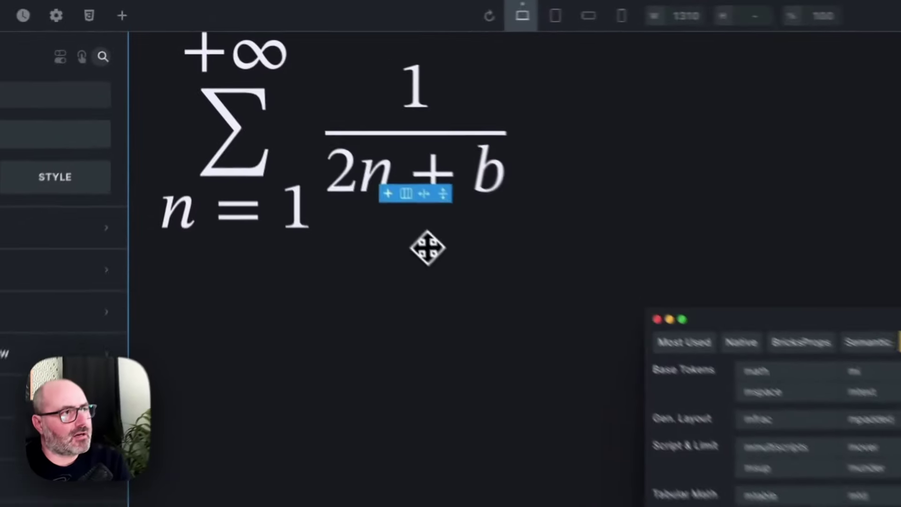
left_click(323, 147)
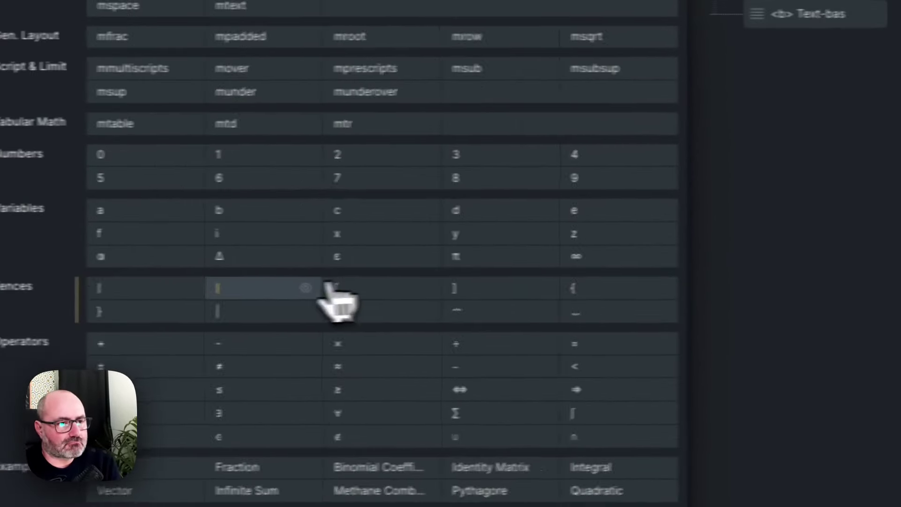
left_click(136, 334)
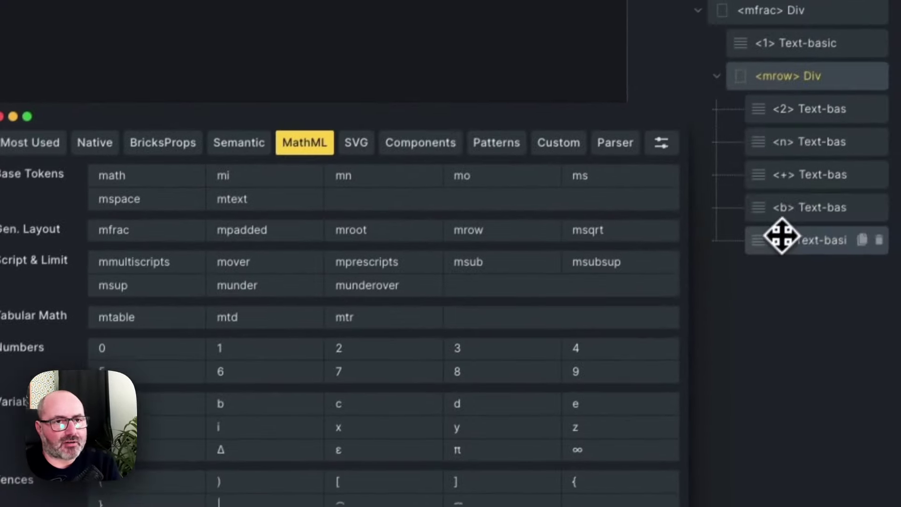
left_click_drag(781, 236, 782, 98)
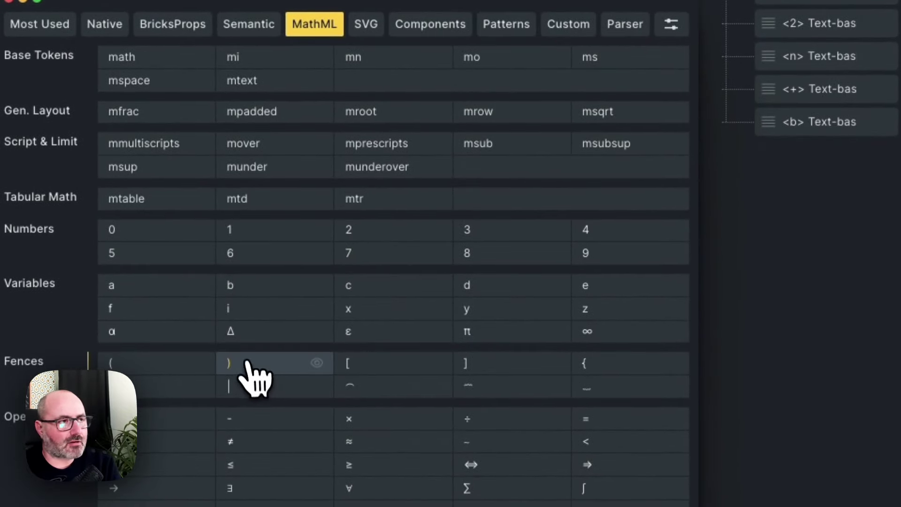
left_click(247, 368)
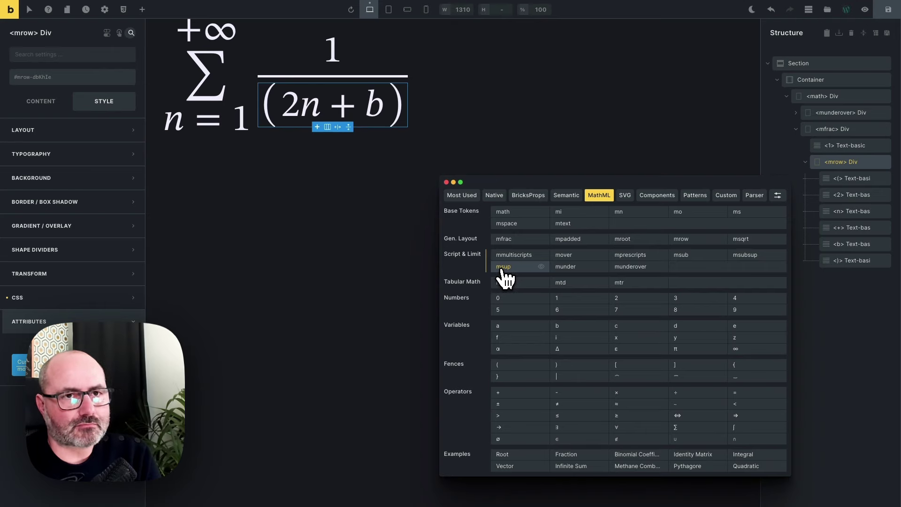
Wrap the (2n + b) denominator in an msup with exponent 2
left_click_drag(505, 277, 809, 151)
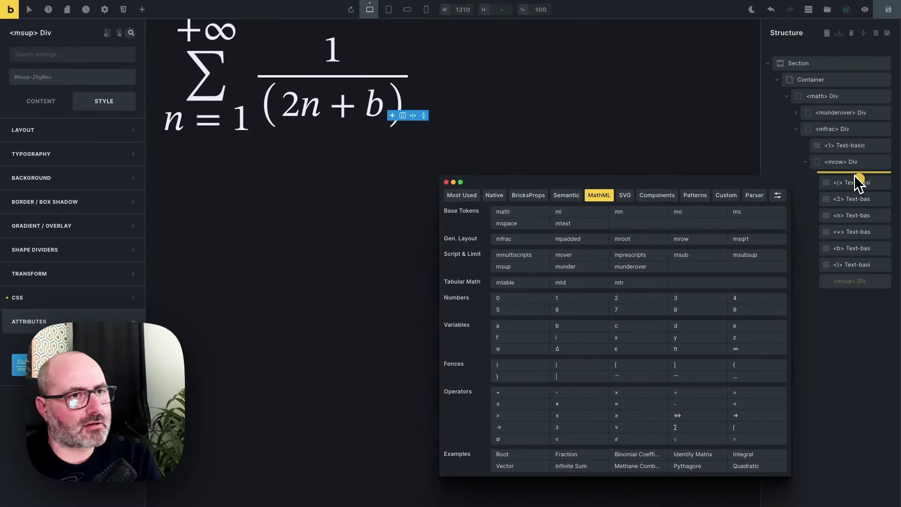
left_click_drag(854, 175, 851, 162)
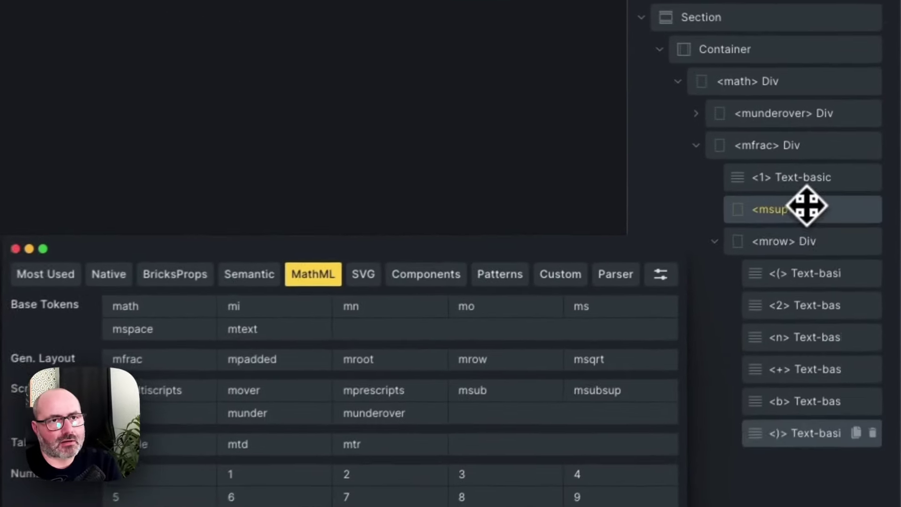
left_click_drag(770, 242, 784, 218)
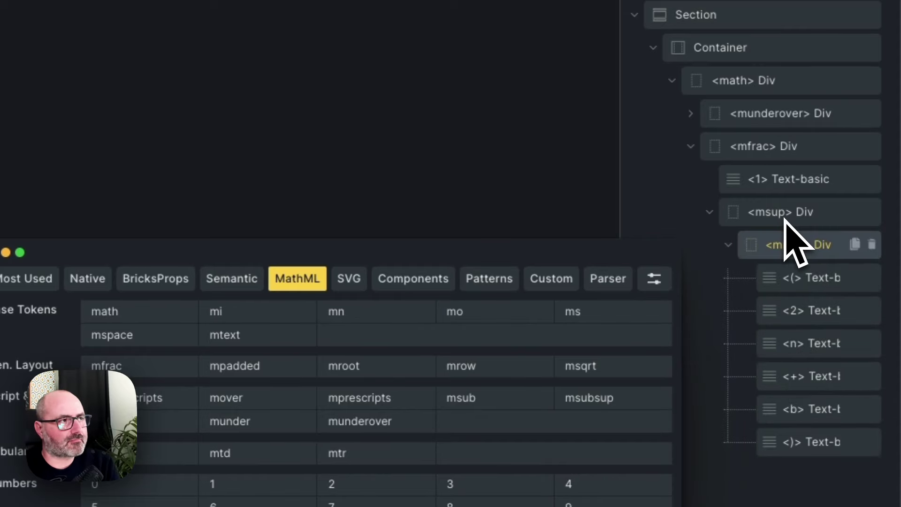
left_click(728, 245)
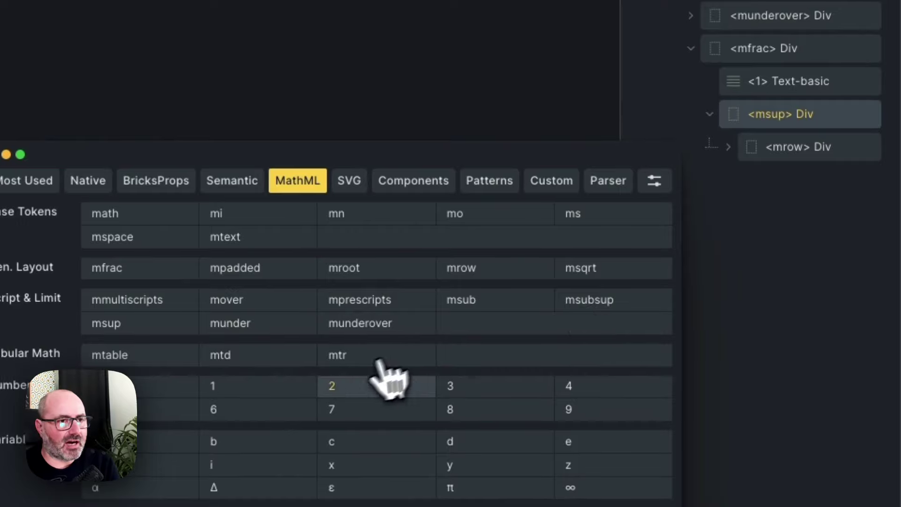
left_click(338, 390)
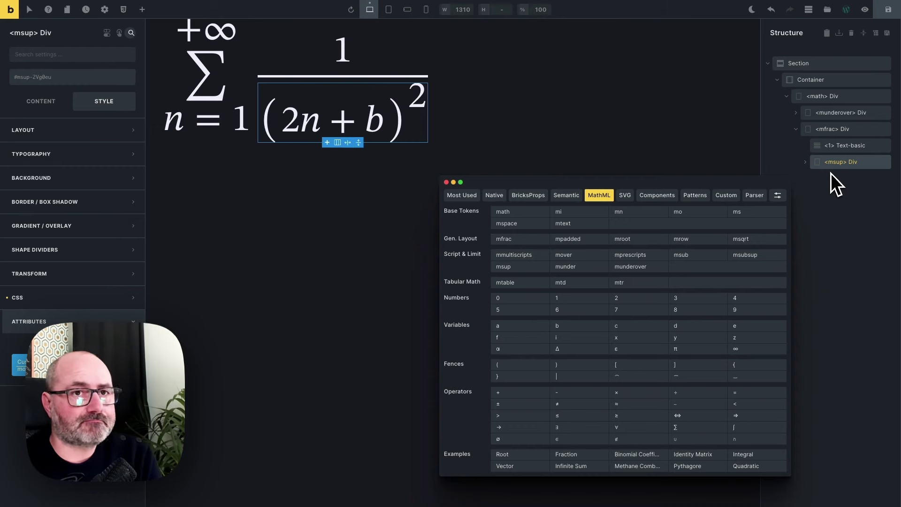
left_click(834, 131)
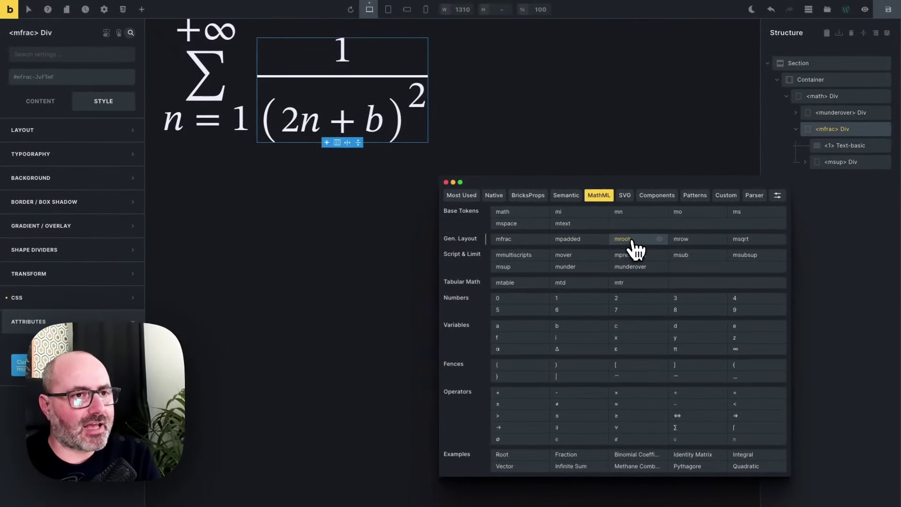
Put the squared denominator inside an mroot and add 3 as the root index
left_click(635, 247)
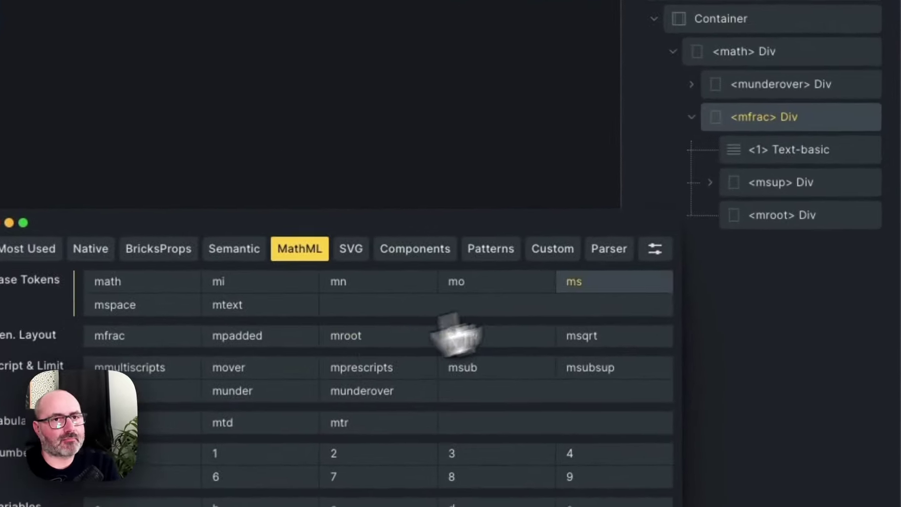
mouse_move(771, 182)
left_mouse_down()
mouse_move(774, 195)
mouse_move(753, 215)
mouse_move(778, 190)
left_mouse_up()
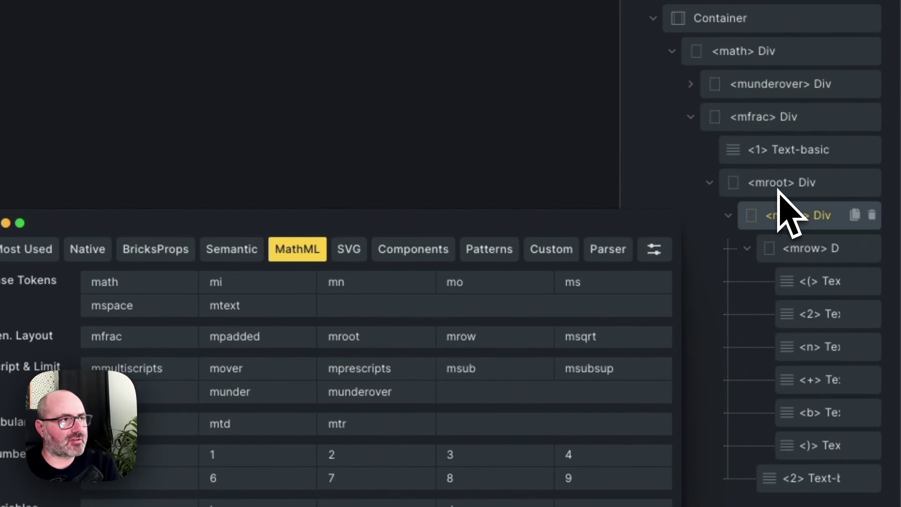
left_click(728, 215)
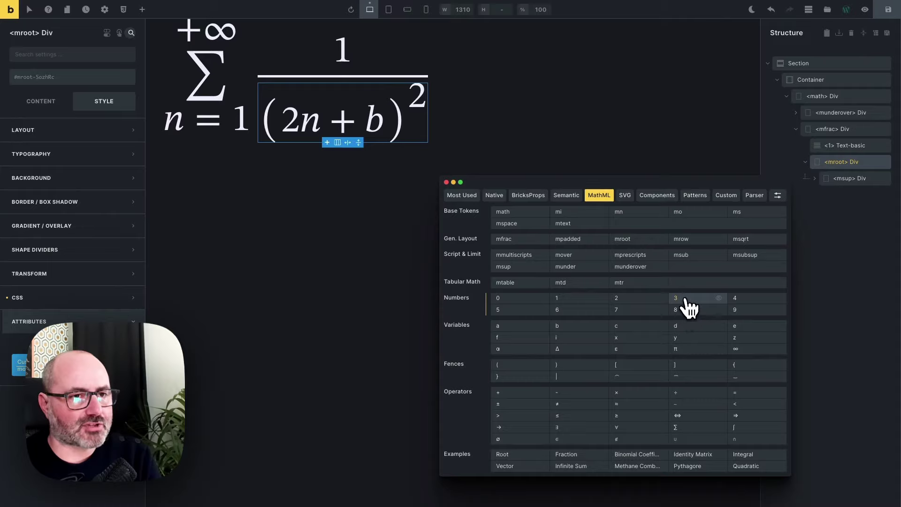
left_click(683, 299)
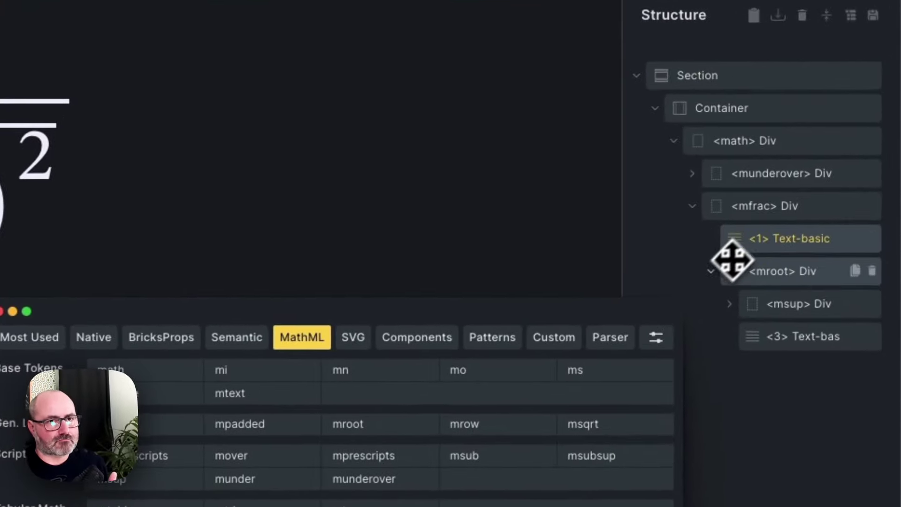
Add an mrow above the numerator 1 and a plus sign to build the numerator 1 + a
left_click(807, 162)
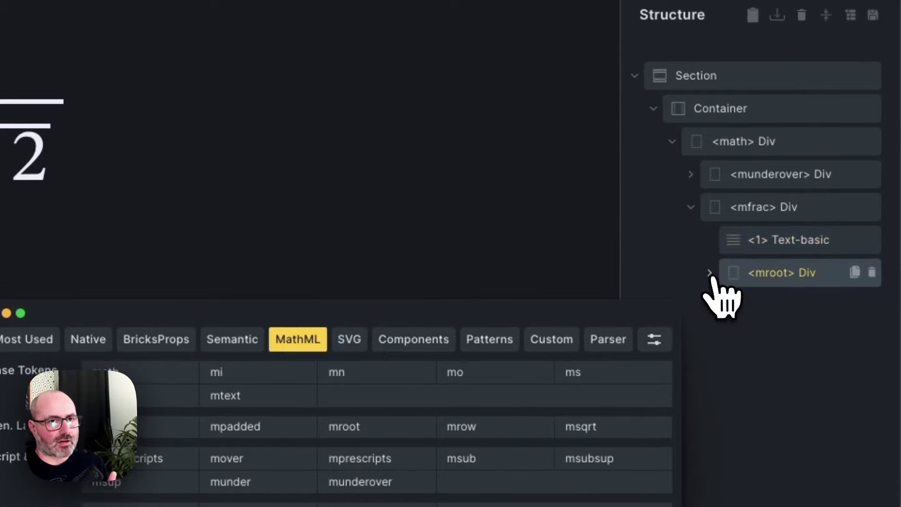
left_click(776, 240)
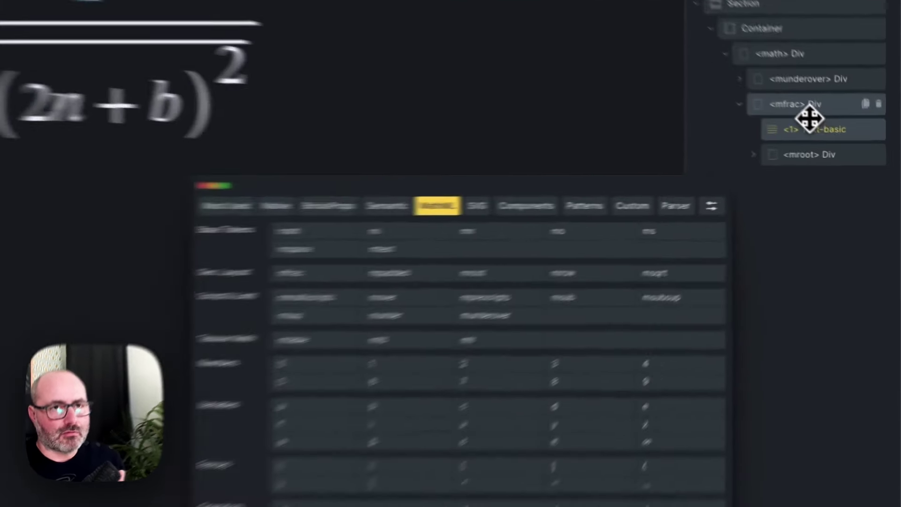
left_click(843, 131)
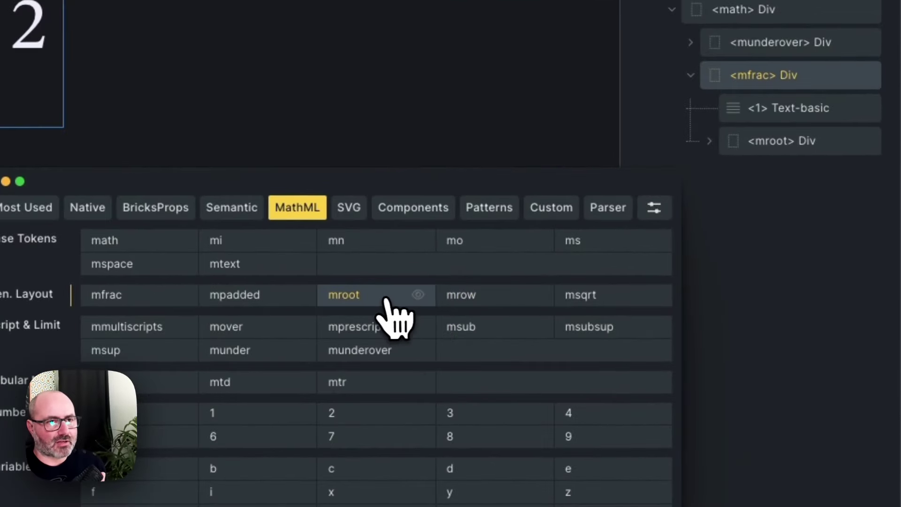
left_click(488, 305)
left_click_drag(718, 175, 782, 92)
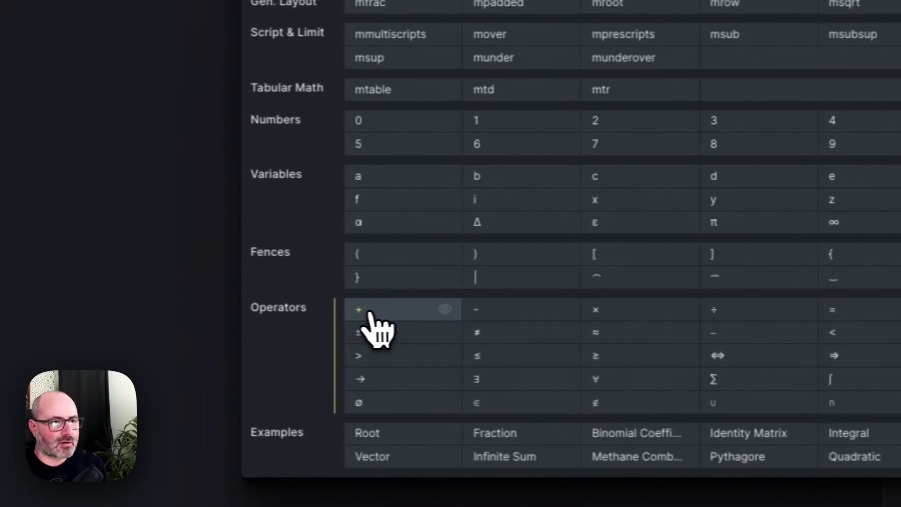
left_click(185, 317)
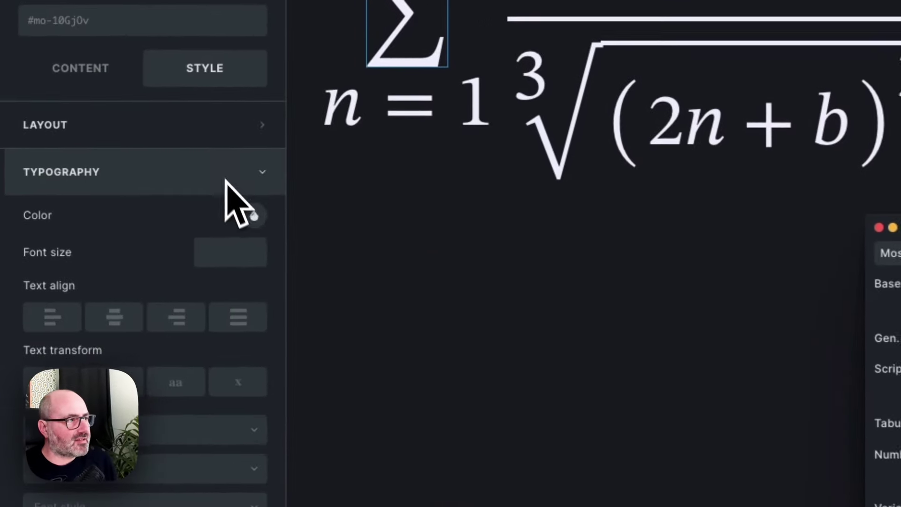
Colour the Σ sign with the Accent token and the exponent 2 with Brand
left_click(259, 214)
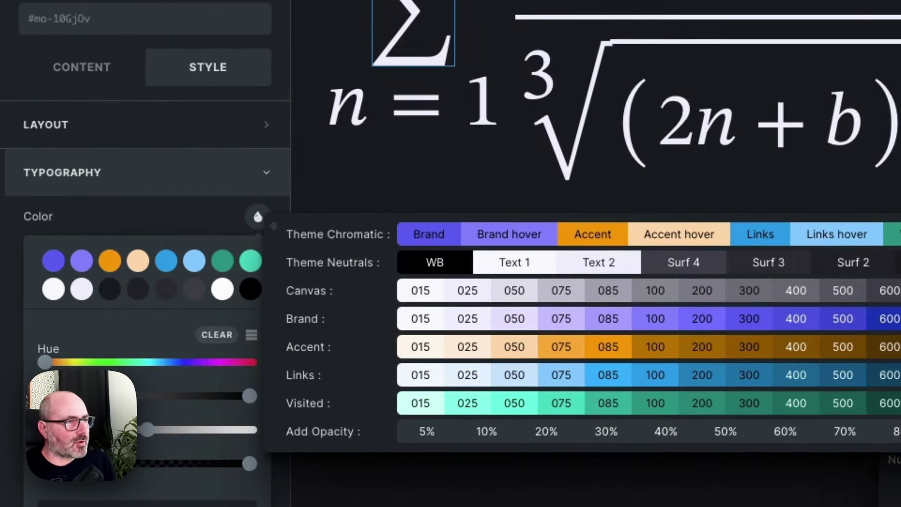
left_click(585, 235)
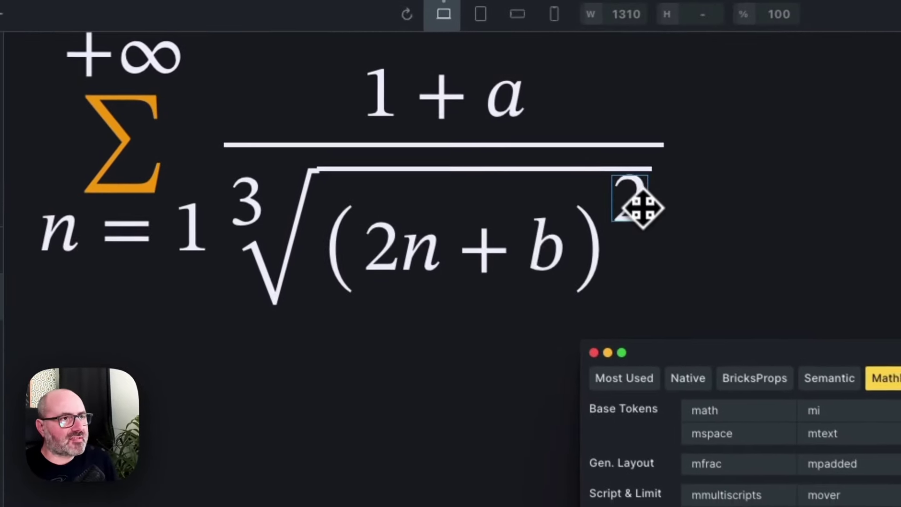
left_click(643, 208)
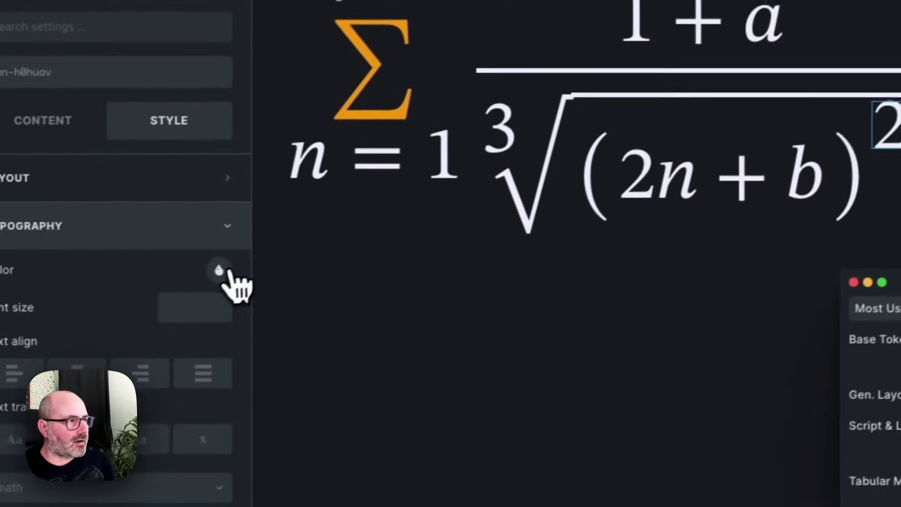
left_click(229, 272)
left_click(383, 299)
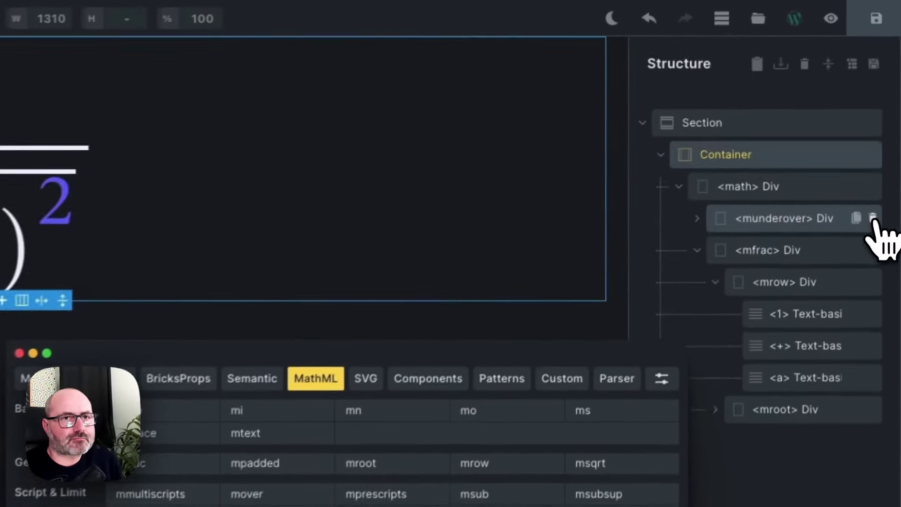
Delete the munderover and mfrac, then add an mi identifier with its text changed from F to v
left_click(886, 112)
left_click(871, 223)
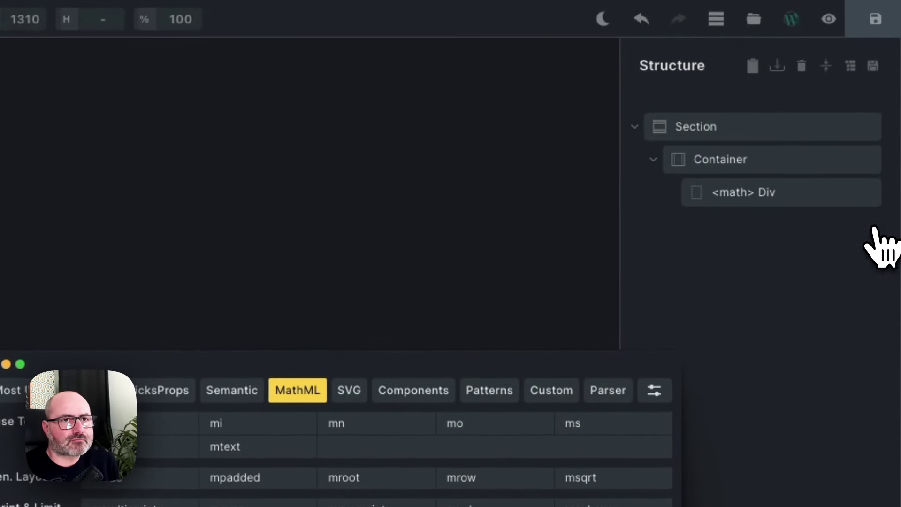
left_click(804, 195)
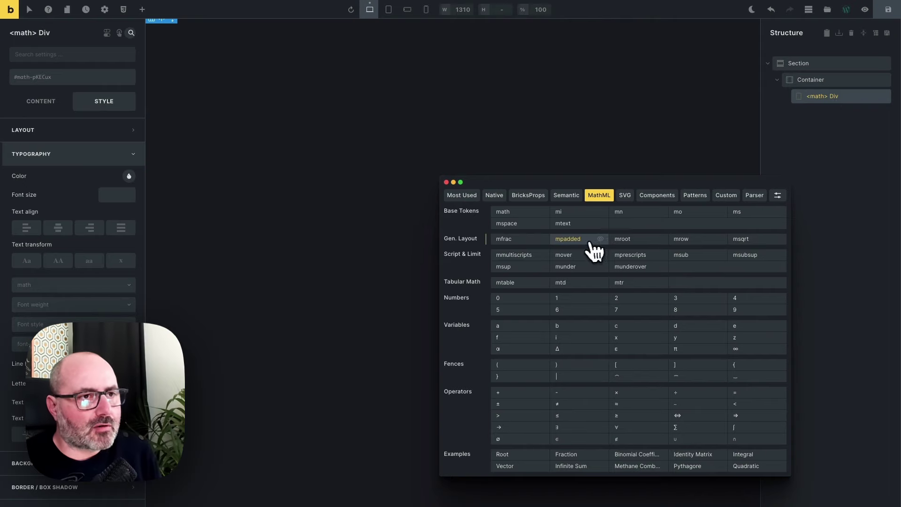
left_click(579, 212)
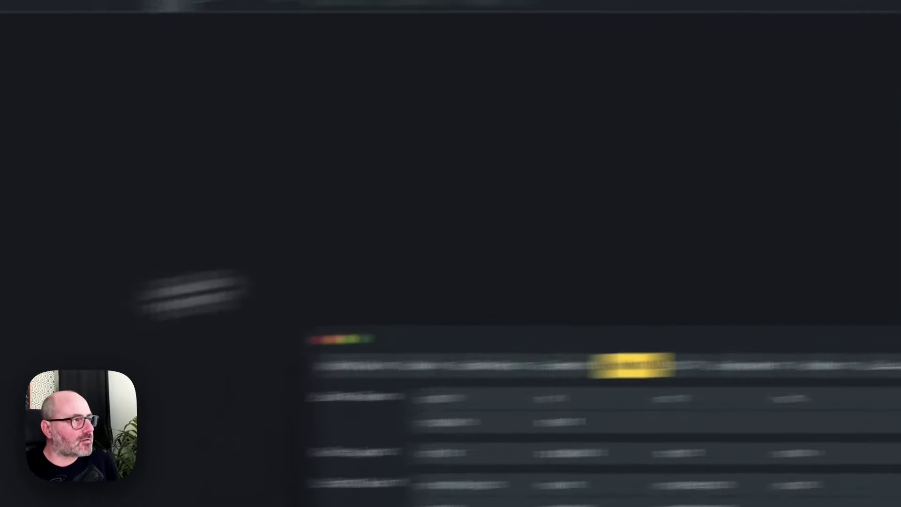
left_click(88, 155)
left_click(77, 200)
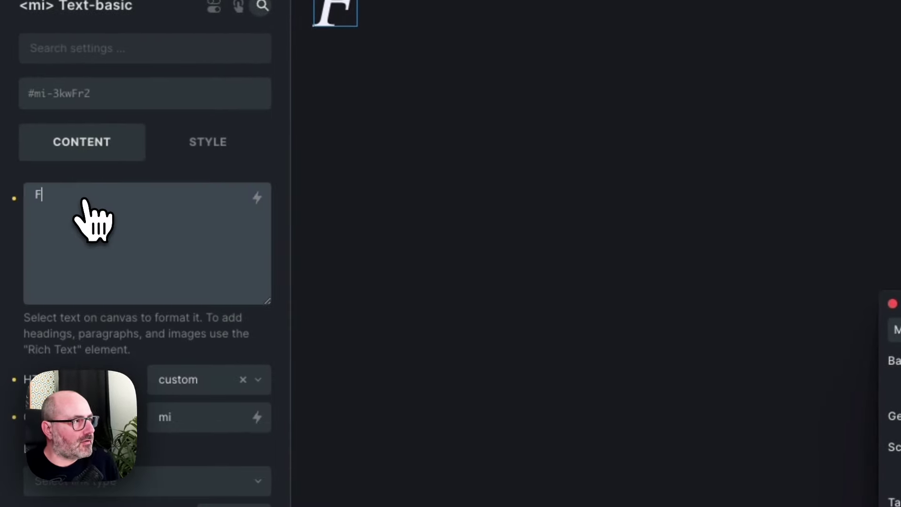
key("BackSpace")
type("v")
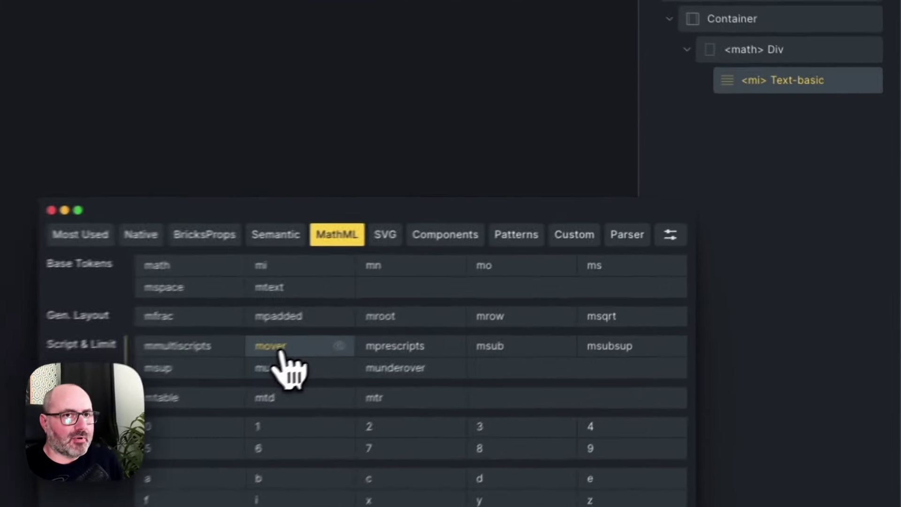
Add an mover over-script group and nest the v inside it
left_click(568, 257)
left_click_drag(802, 211, 756, 220)
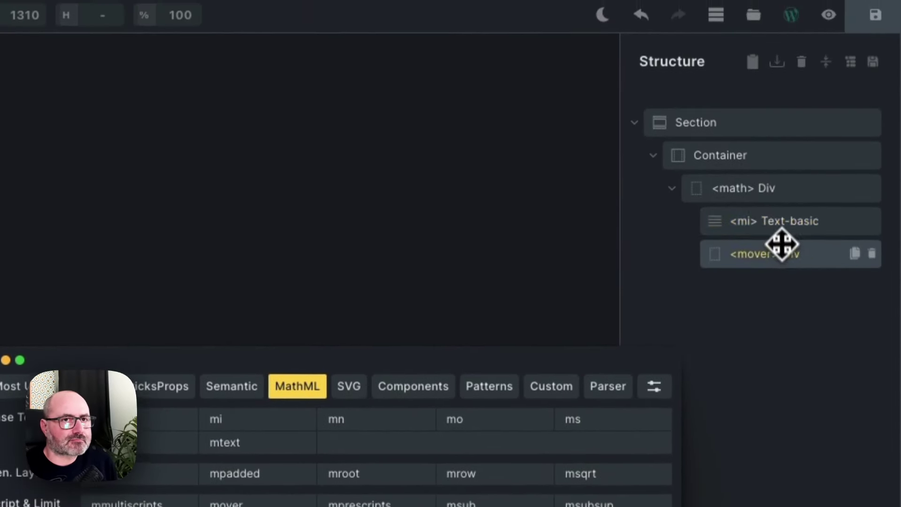
left_click_drag(756, 261, 780, 252)
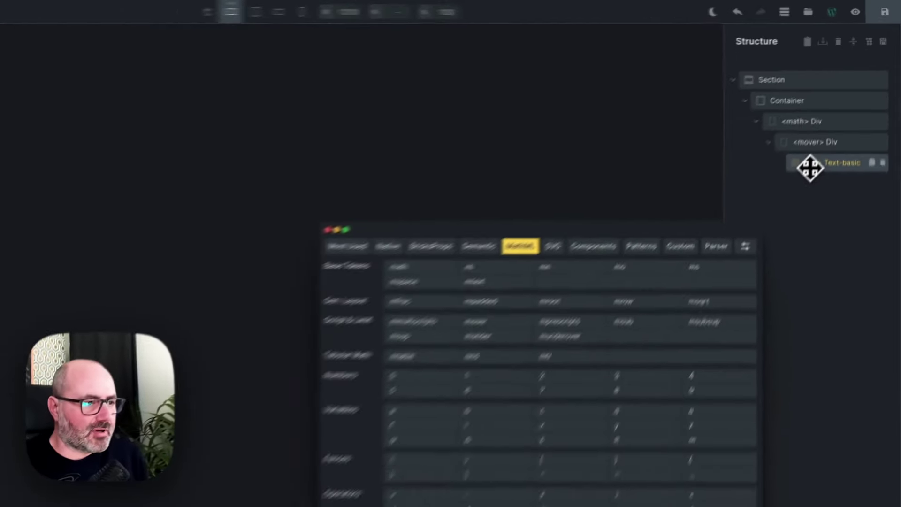
Place an arrow over the v using the over-script group
left_click(756, 261)
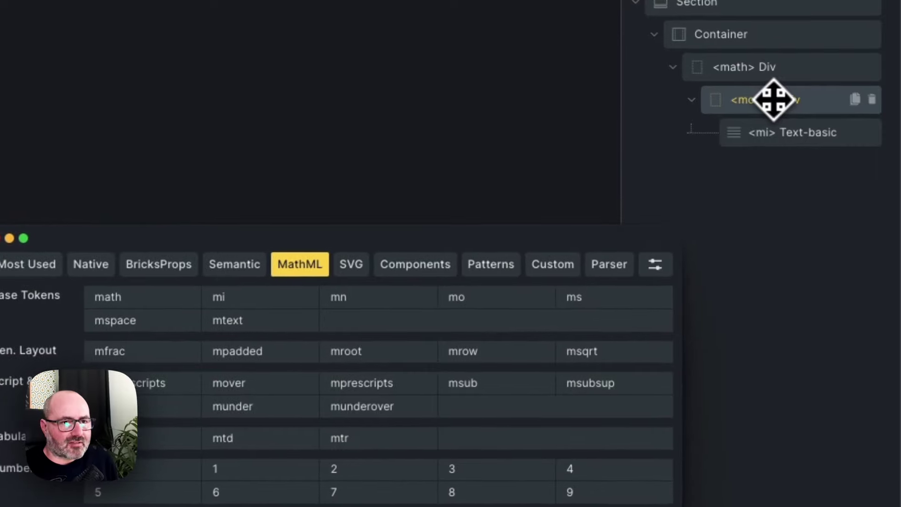
left_click(838, 112)
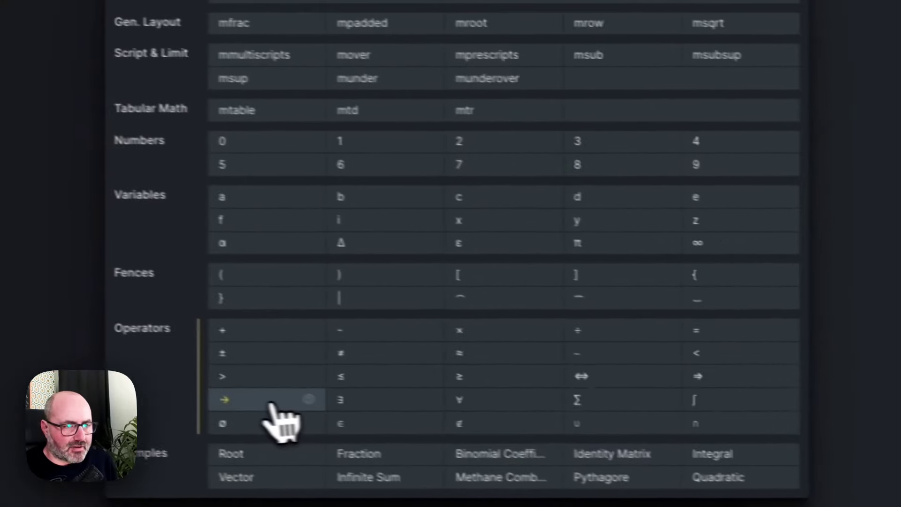
left_click(263, 401)
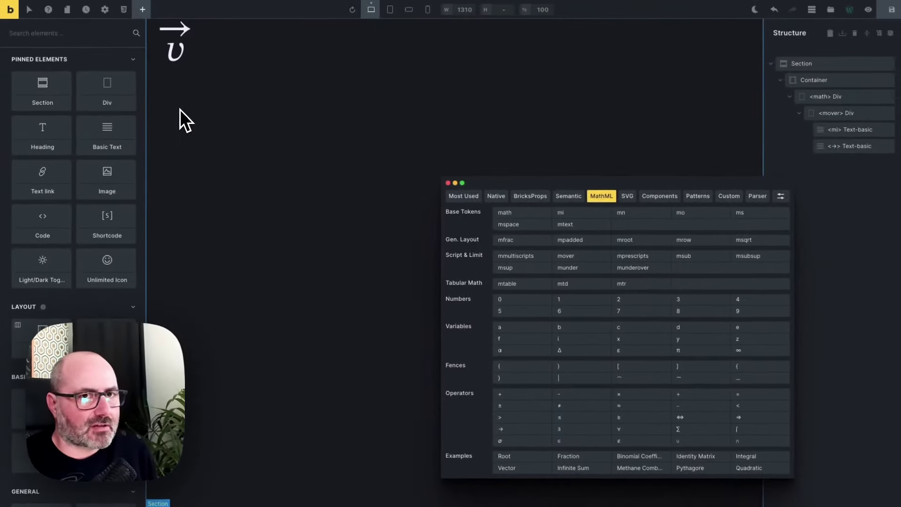
Append an opening parenthesis and a new identifier, changing its F to v
left_click(839, 112)
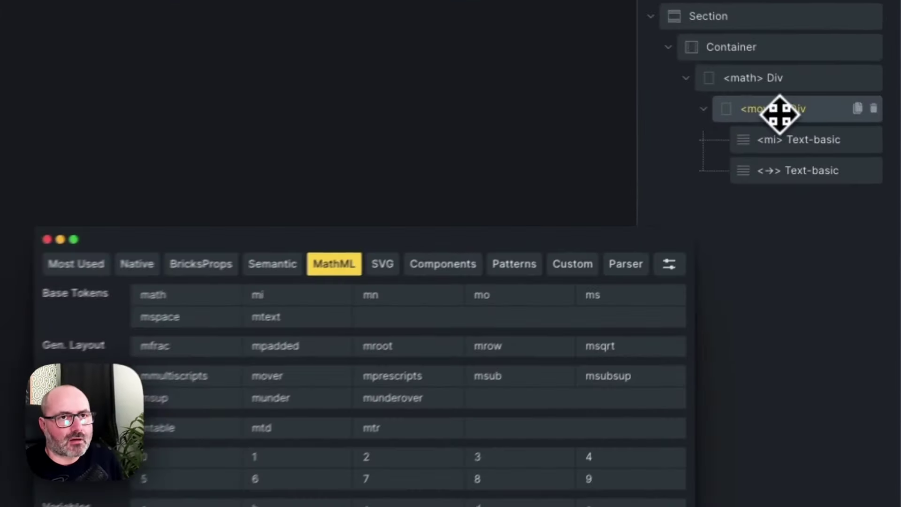
left_click(788, 79)
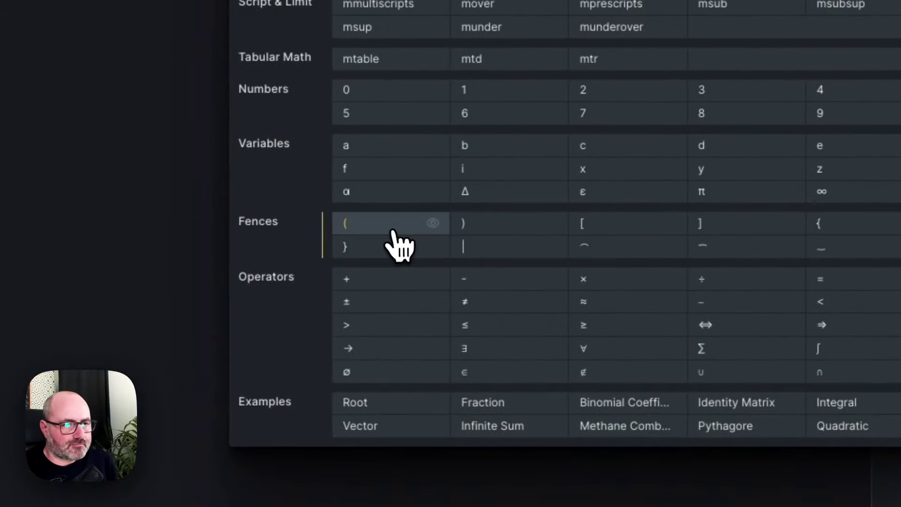
left_click(140, 277)
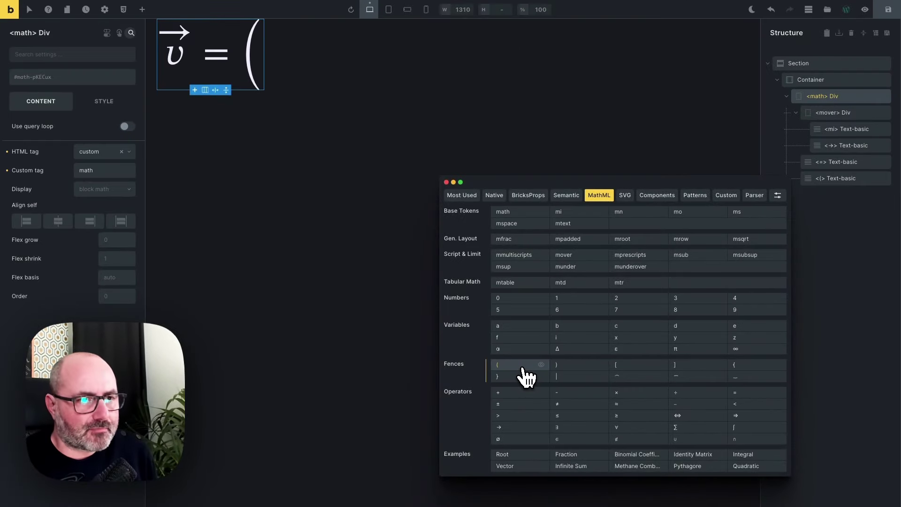
left_click(570, 212)
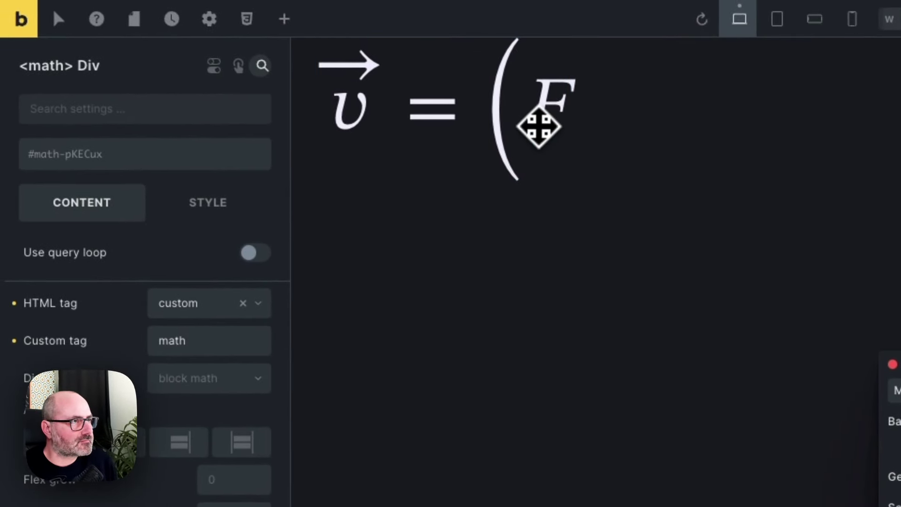
left_click(539, 112)
left_click(100, 275)
key("BackSpace")
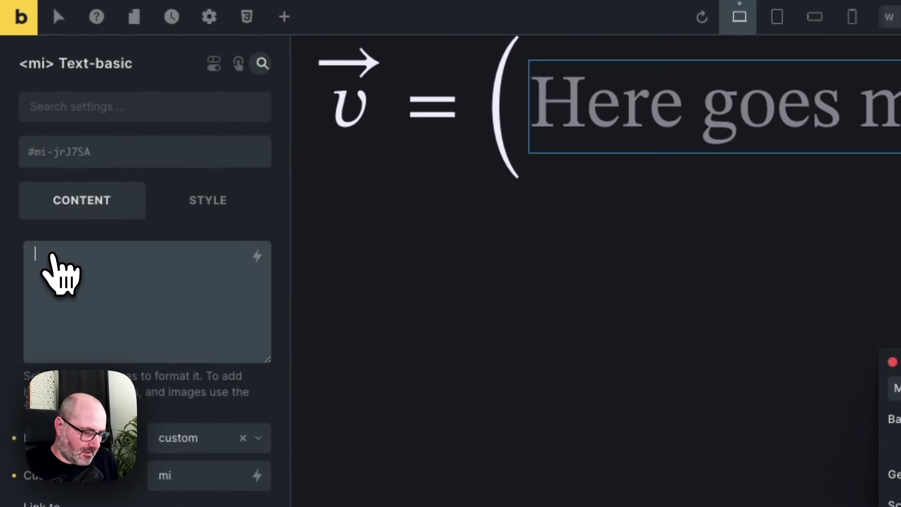
type("v")
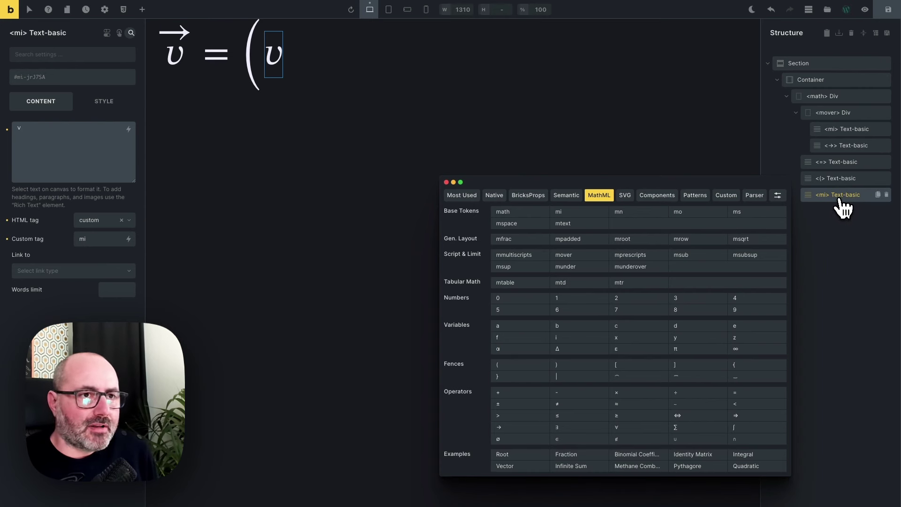
Wrap the second v in a subscript group with subscript 1
left_click(693, 261)
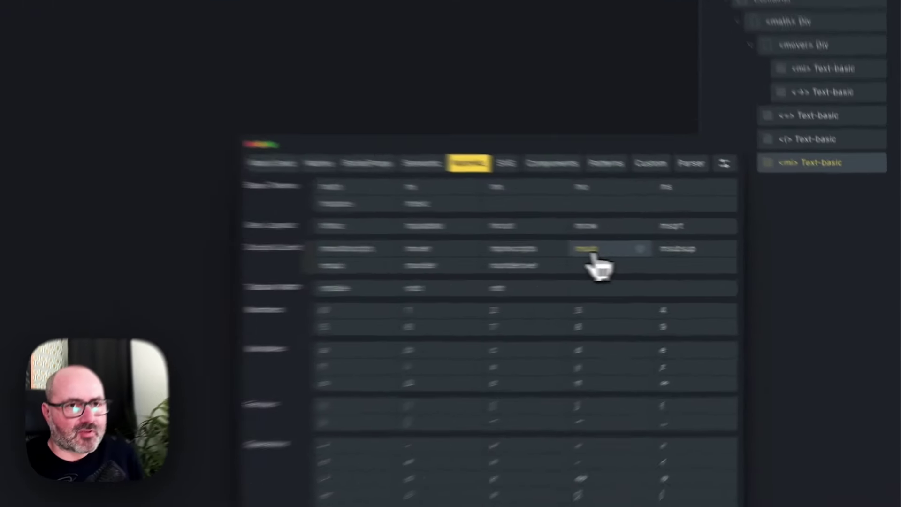
left_click_drag(832, 212, 832, 191)
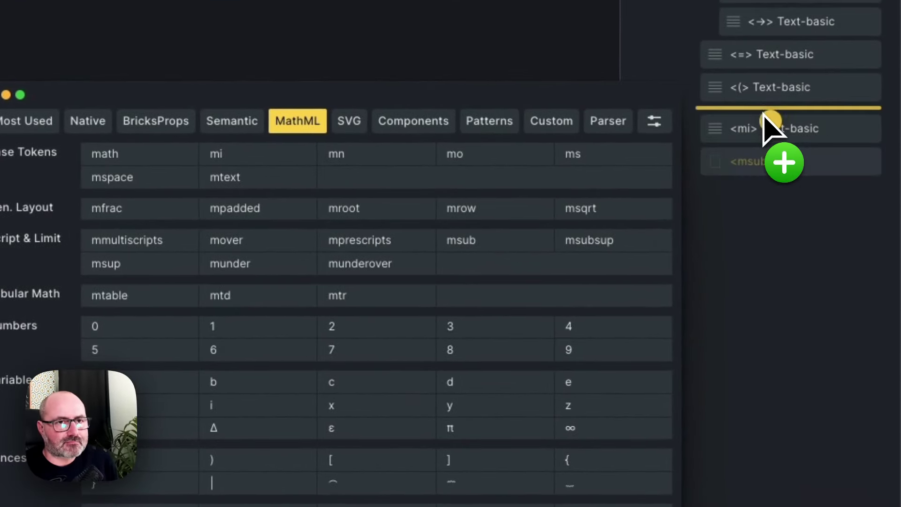
mouse_move(762, 115)
left_mouse_down()
mouse_move(748, 131)
mouse_move(770, 156)
mouse_move(771, 126)
left_mouse_up()
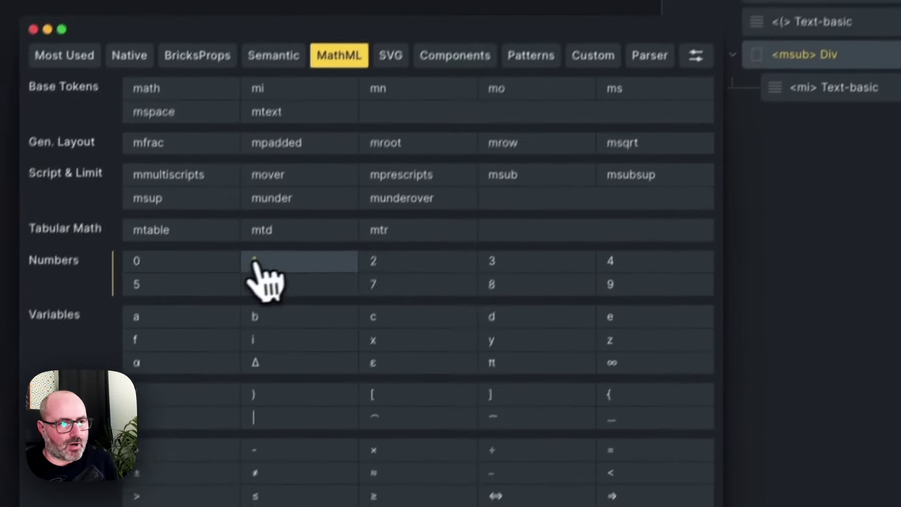
left_click(241, 326)
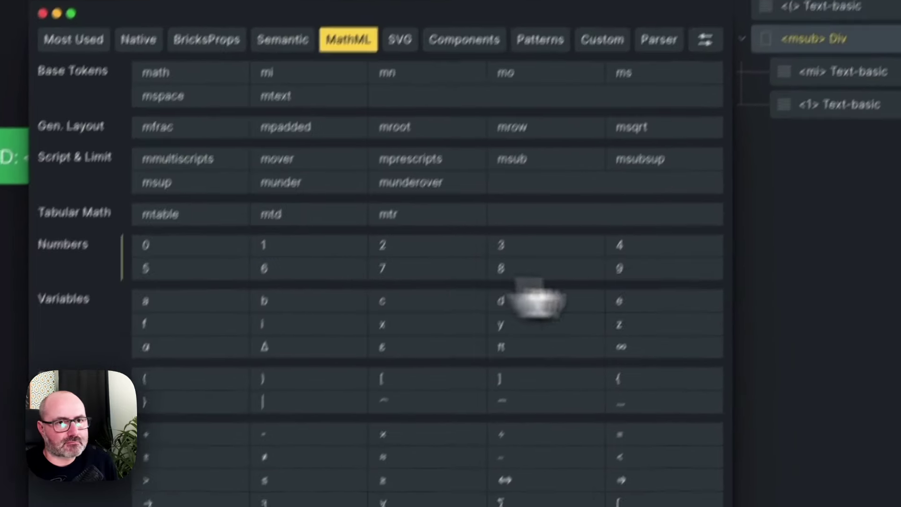
Add an operator element and clear its default plus sign to serve as a comma
left_click(837, 14)
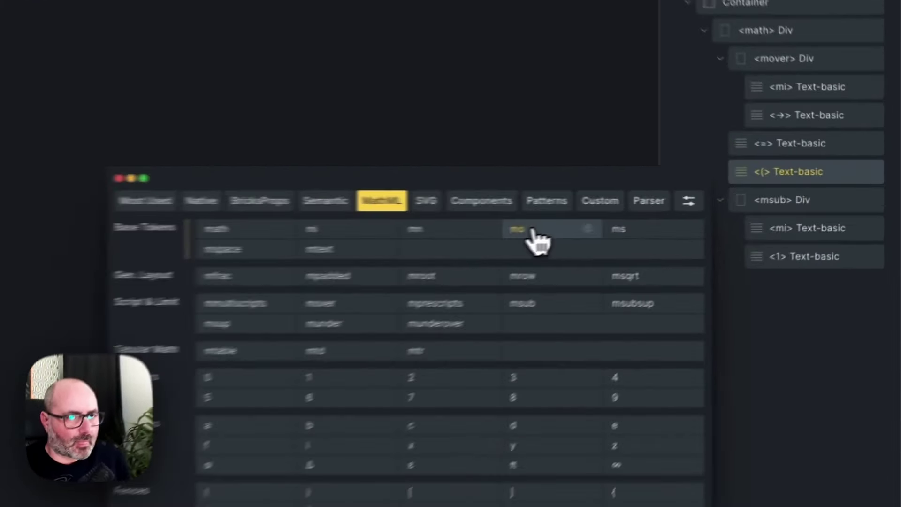
left_click(533, 232)
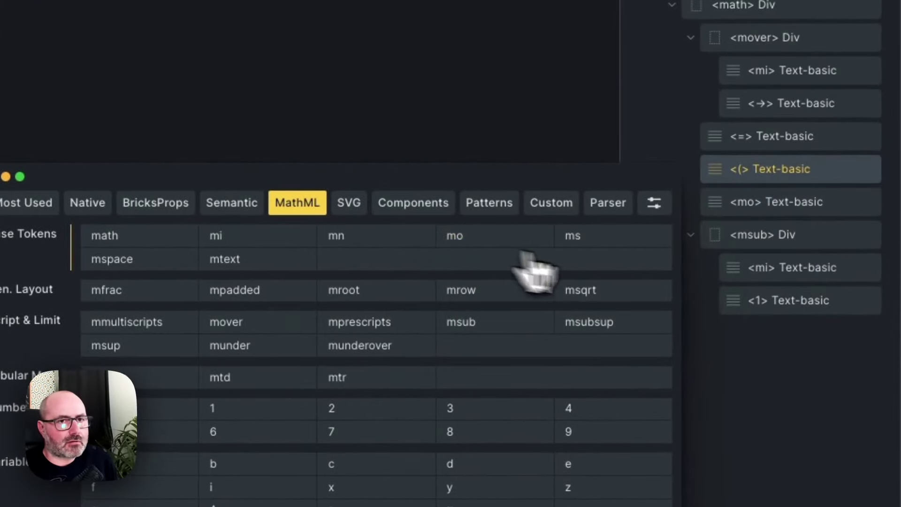
left_click(777, 210)
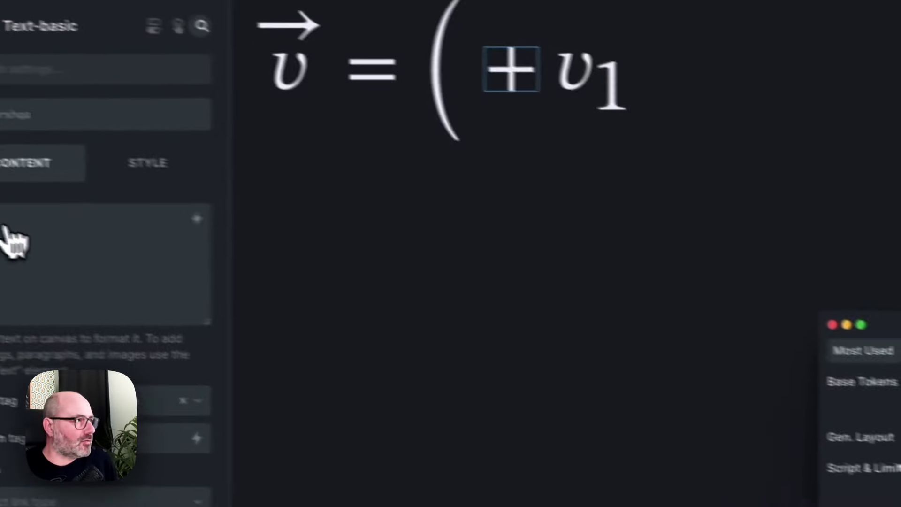
key("BackSpace")
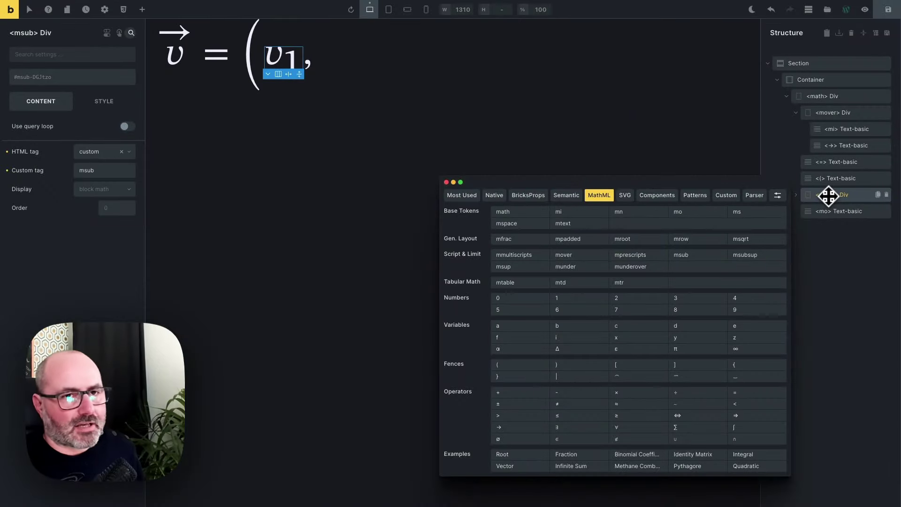
Duplicate the subscripted v term and set the copies' subscripts to 2 and 3
key("ctrl+d")
key("ctrl+d")
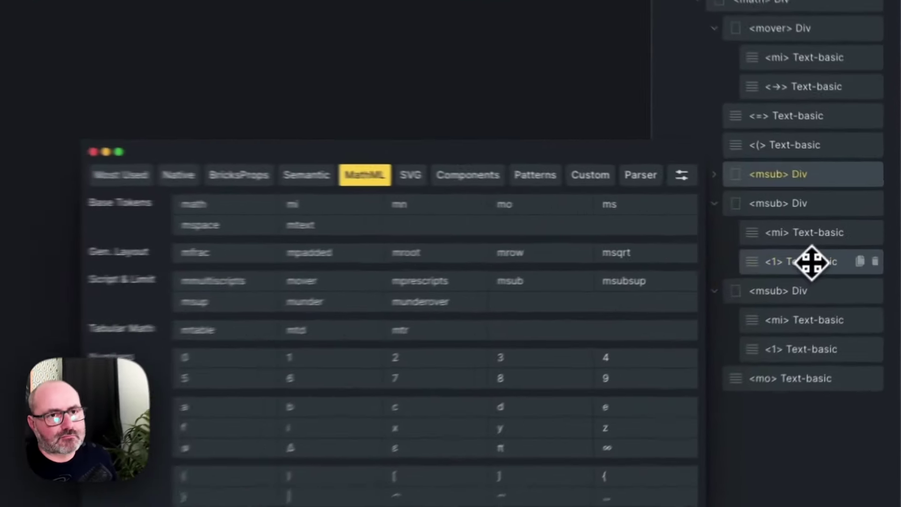
left_click(844, 243)
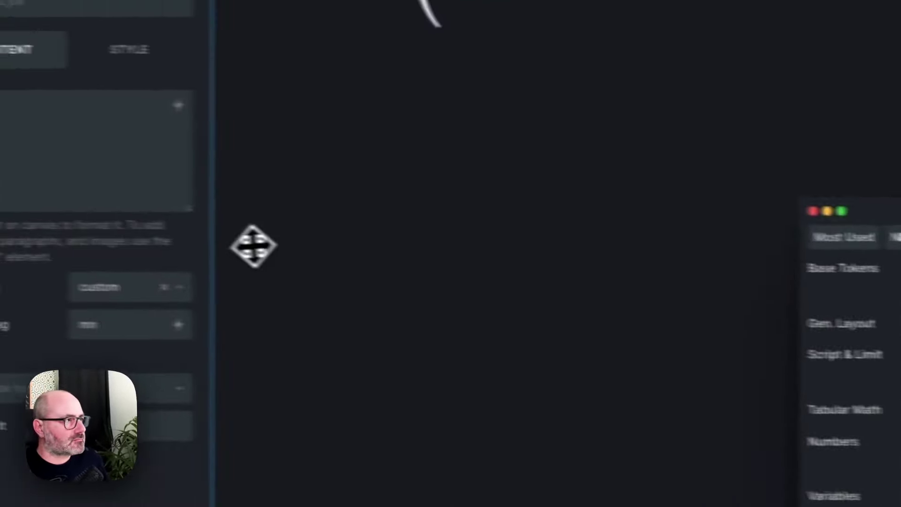
left_click(68, 172)
key("BackSpace")
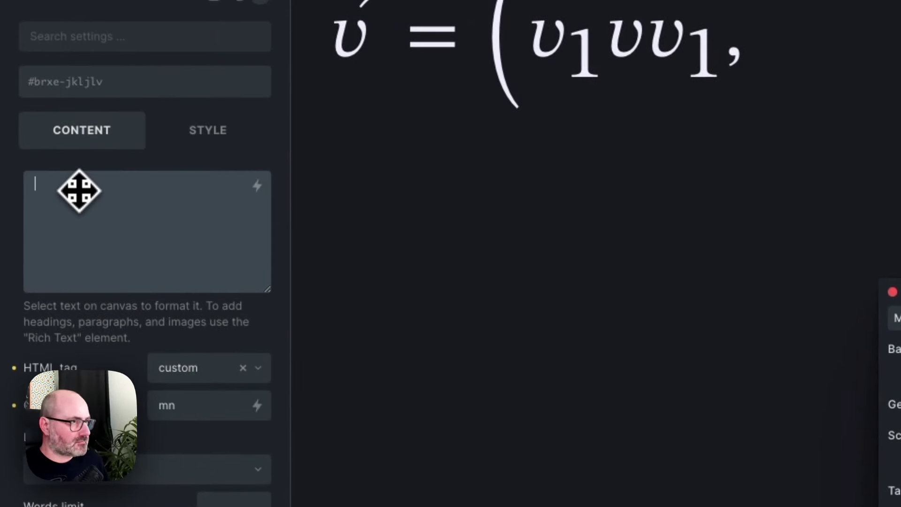
type("2")
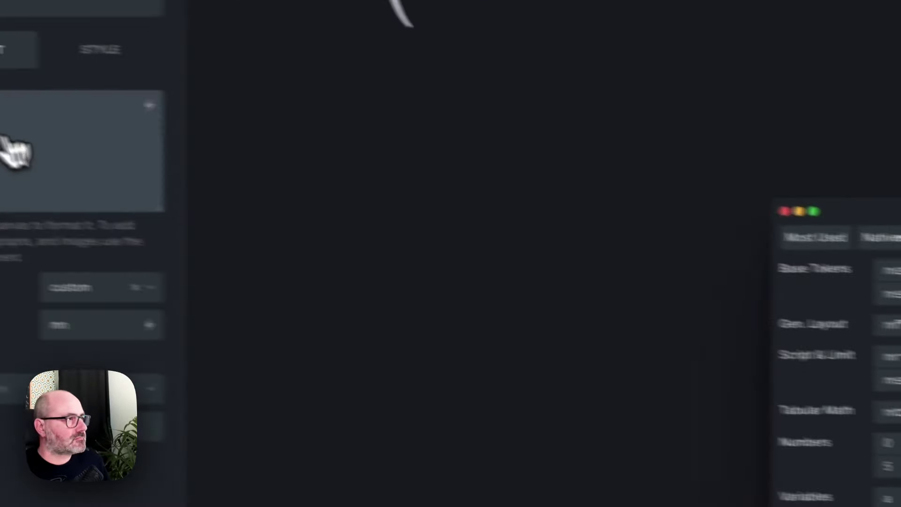
left_click(3, 139)
key("BackSpace")
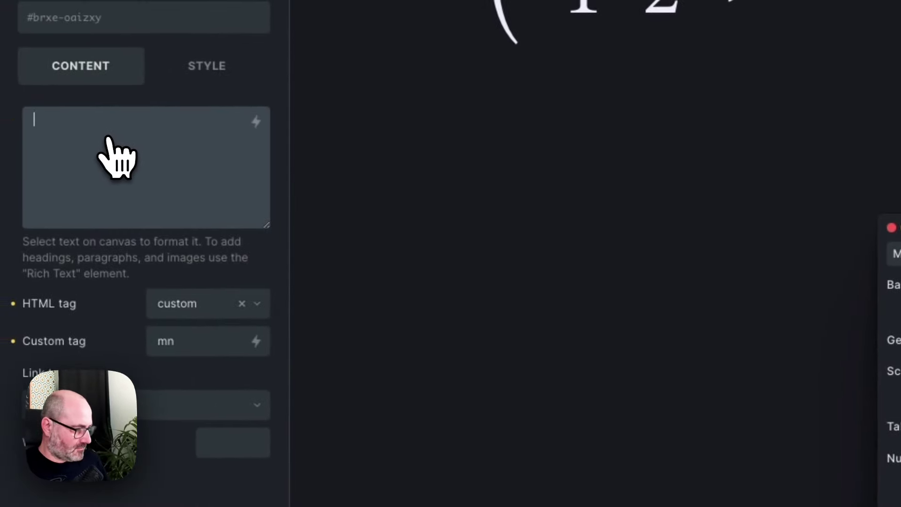
type("3")
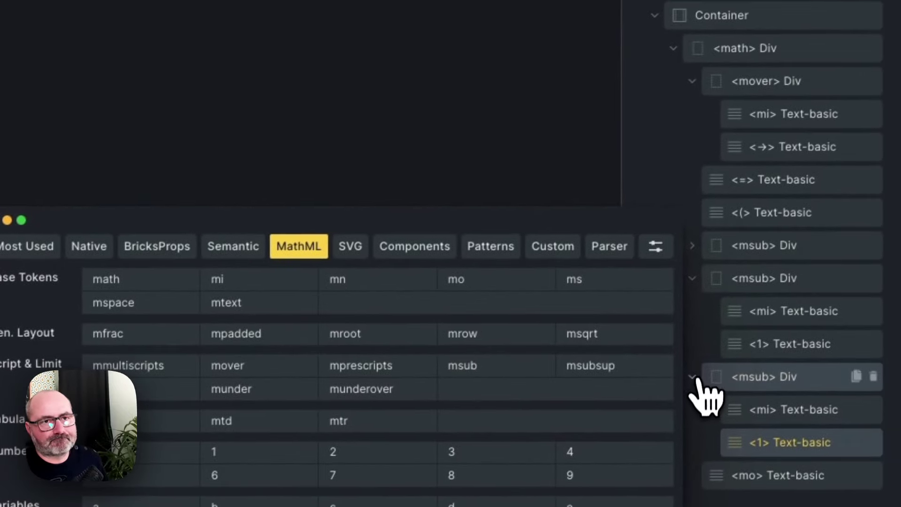
left_click(692, 376)
Move the comma operators between v1, v2 and v3 in the Structure panel
left_click(691, 278)
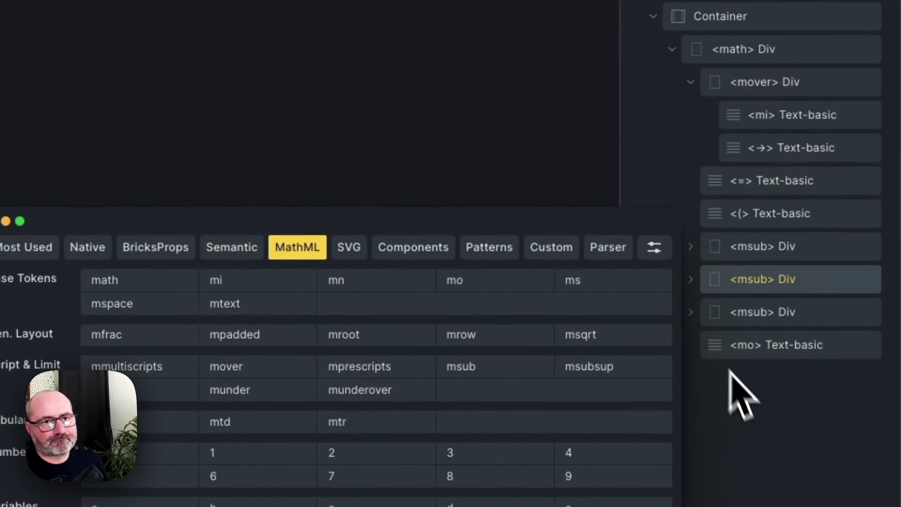
left_click(776, 344)
left_click_drag(772, 348, 769, 282)
left_click_drag(769, 377, 765, 338)
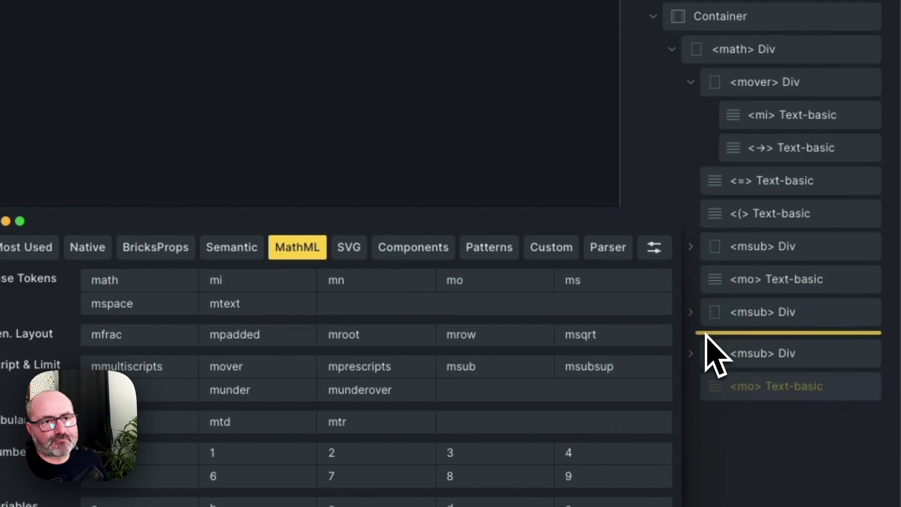
left_click_drag(705, 334, 708, 338)
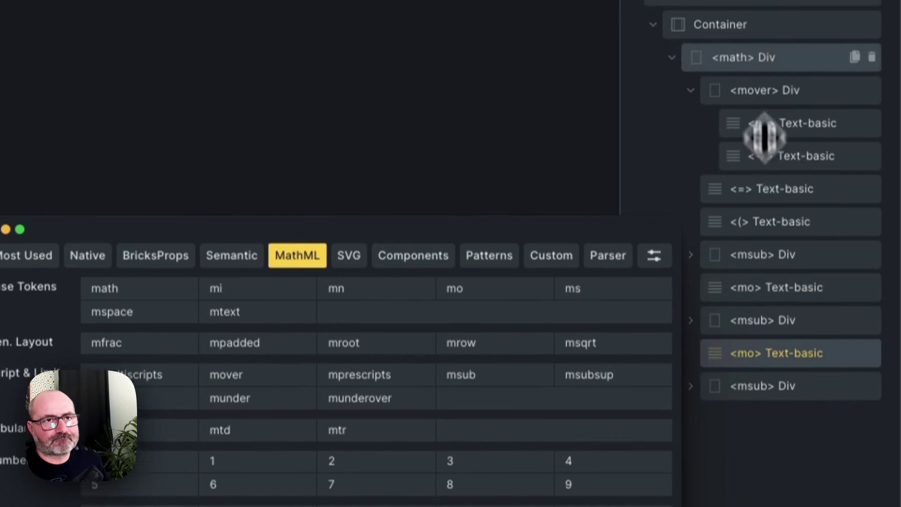
Add a closing parenthesis at the end of the math block
left_click(764, 52)
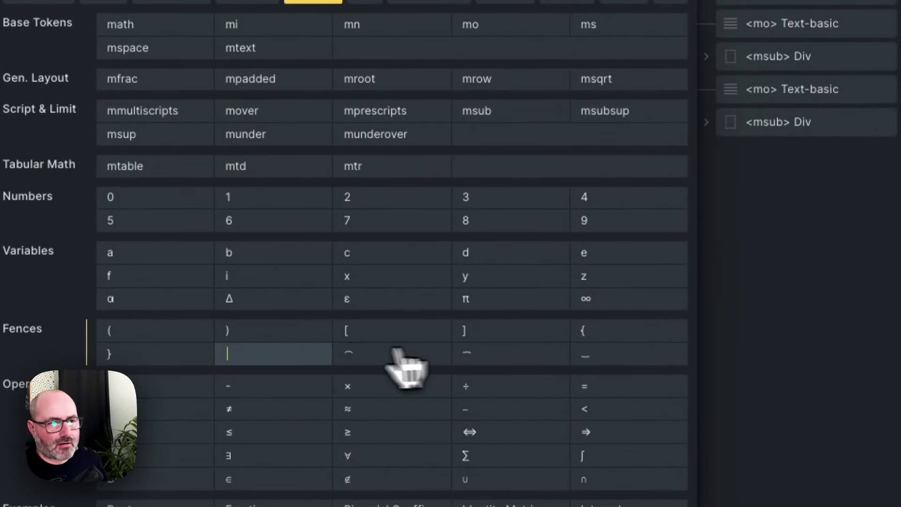
left_click(252, 332)
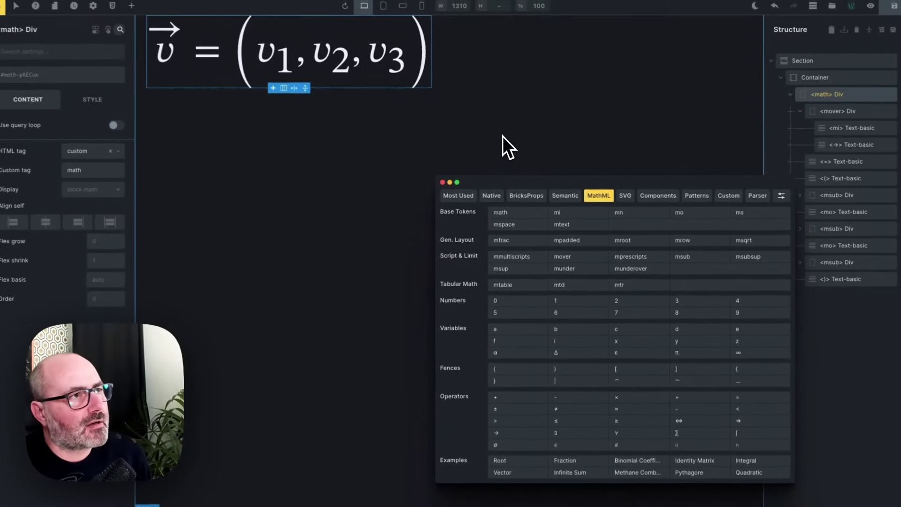
left_click_drag(501, 182, 459, 159)
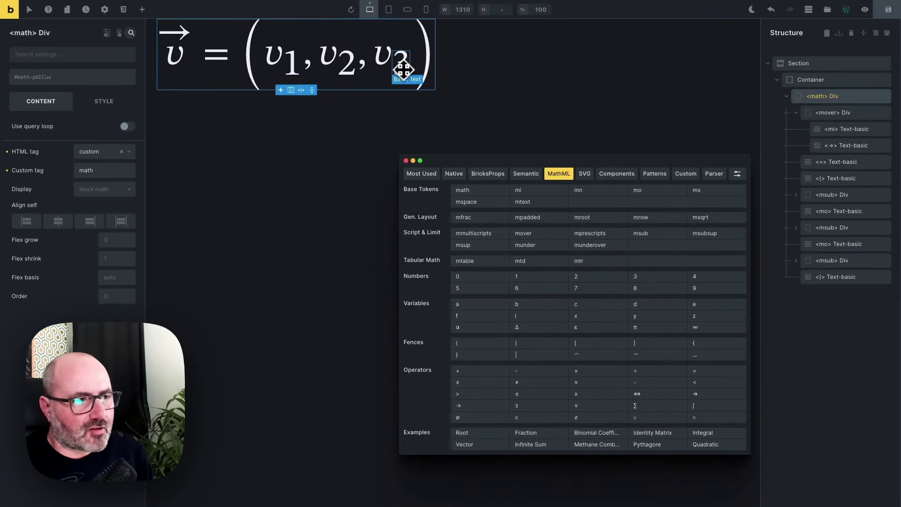
Delete all the vector formula's elements from the math block
left_click(886, 112)
left_click(887, 112)
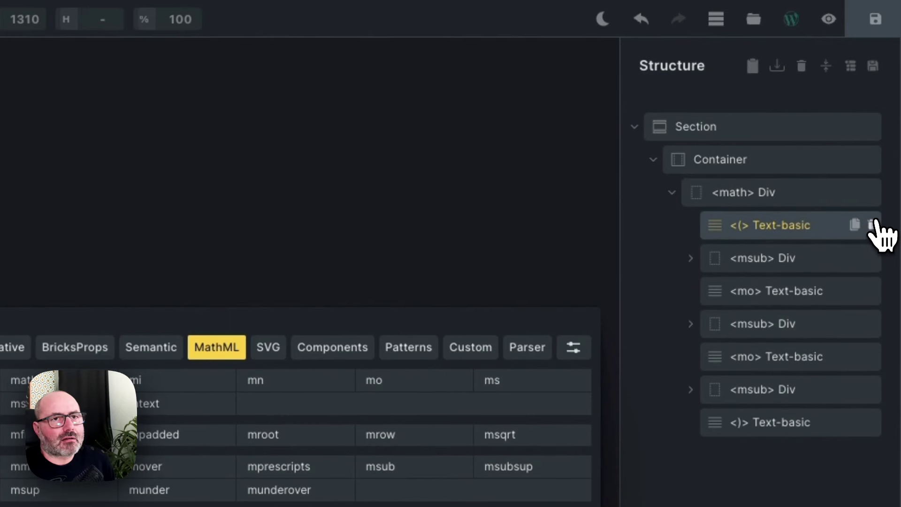
left_click(872, 224)
left_click(871, 224)
left_click(872, 225)
left_click(872, 224)
left_click(871, 225)
left_click(871, 225)
left_click(871, 225)
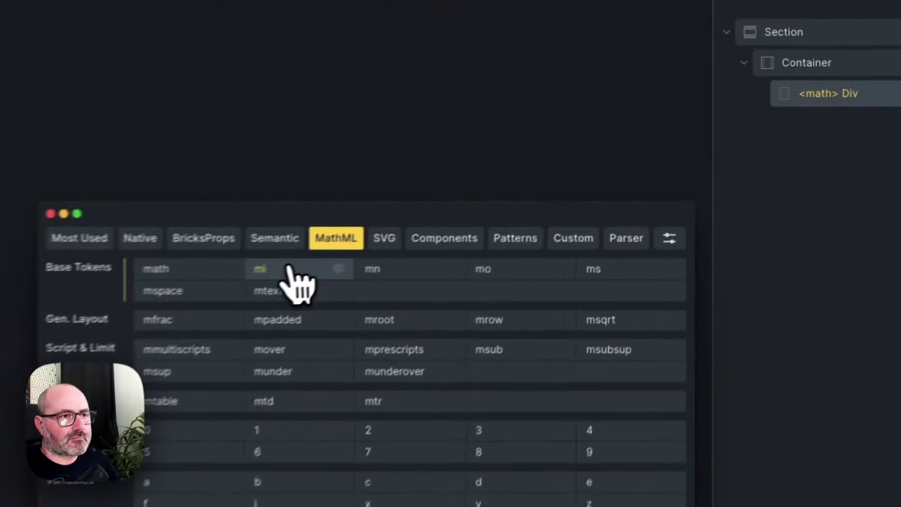
Add an SO identifier and nest it inside a new subscript-superscript group
left_click(526, 190)
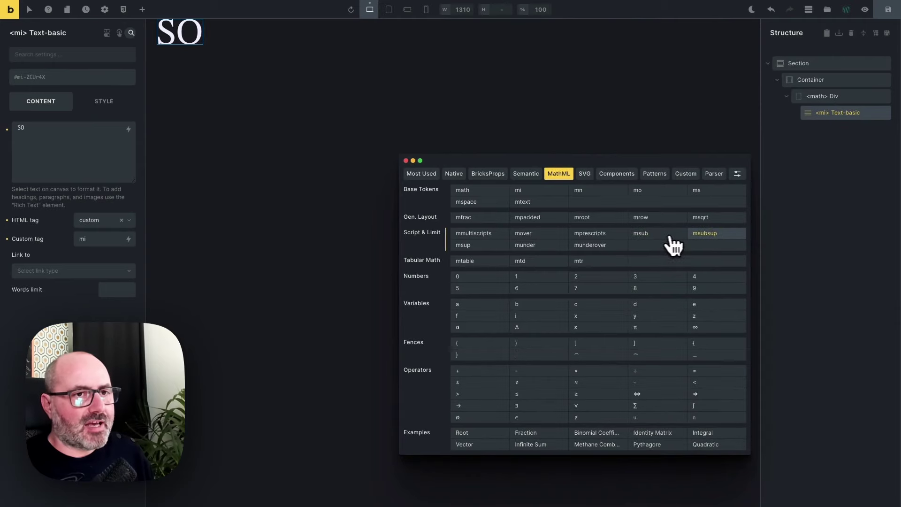
left_click(711, 237)
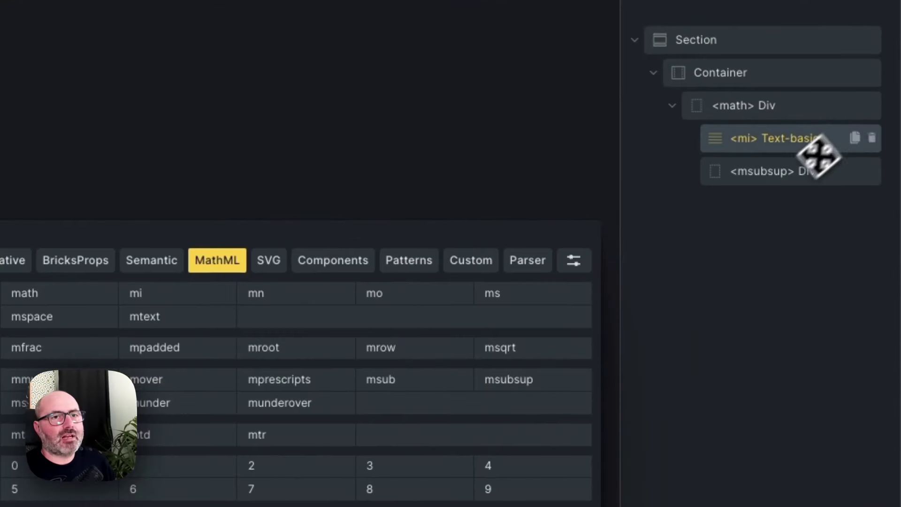
left_click_drag(833, 132, 832, 110)
left_click_drag(766, 128, 766, 129)
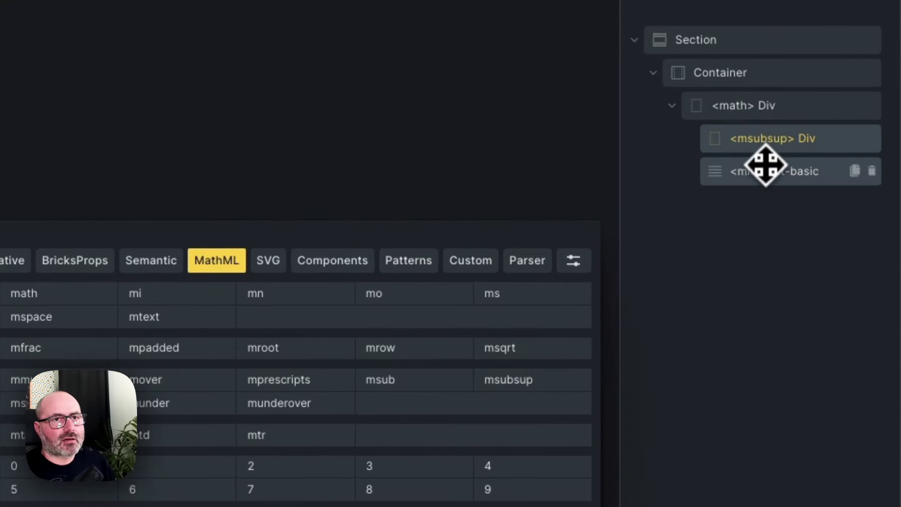
left_click_drag(765, 162, 780, 149)
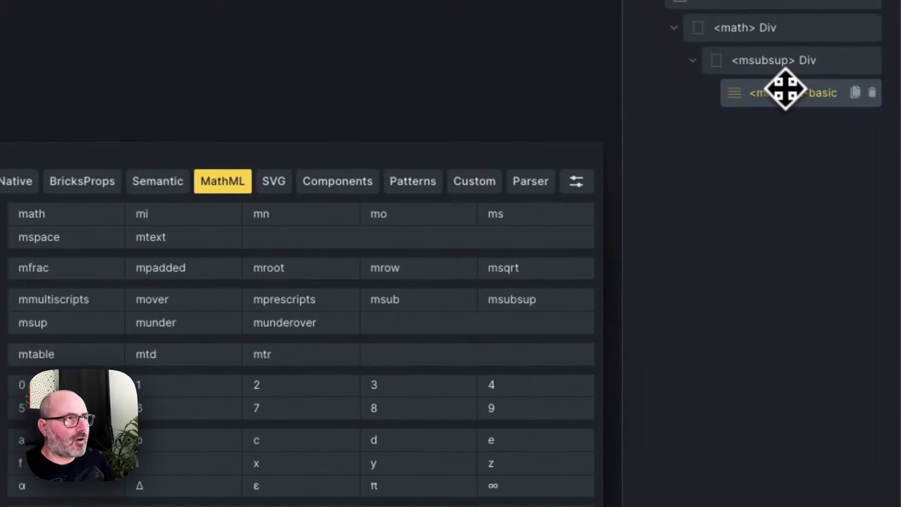
Add the numbers 4 and 2 to the group in that order, then a minus sign
left_click(490, 389)
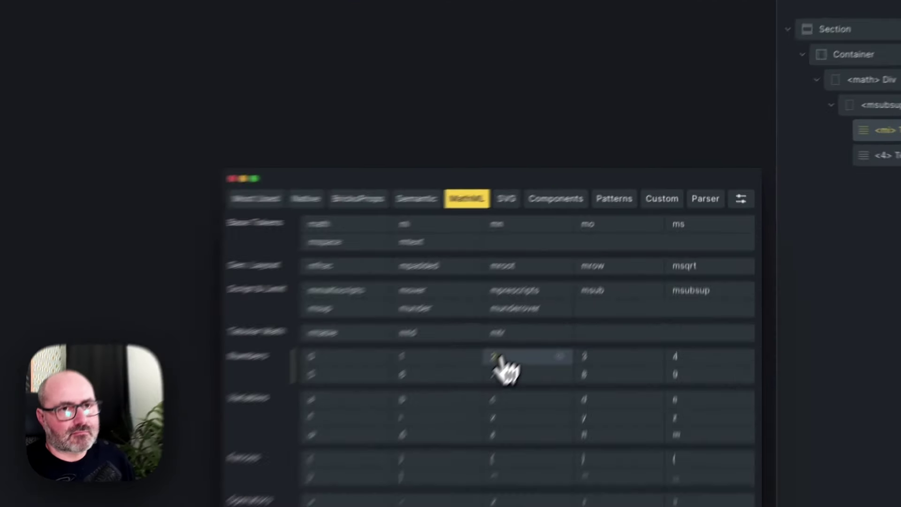
left_click(438, 420)
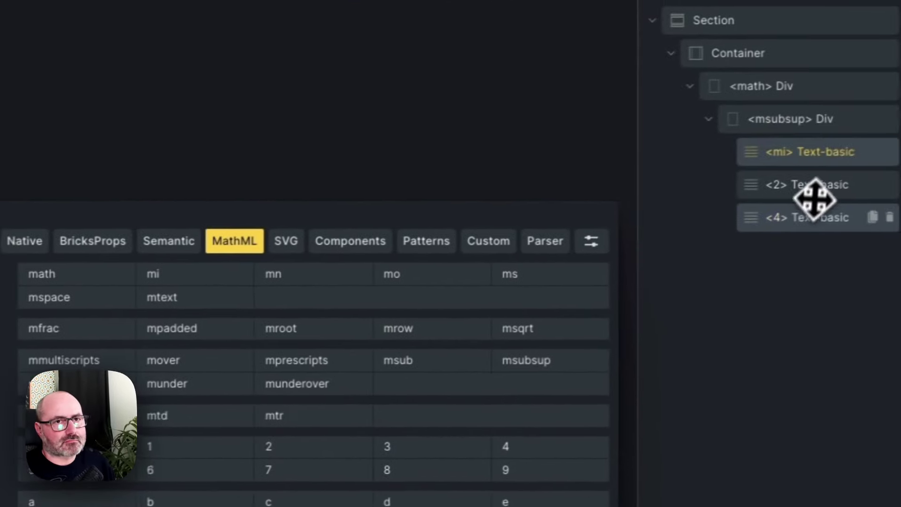
left_click_drag(809, 217, 808, 177)
left_click(790, 224)
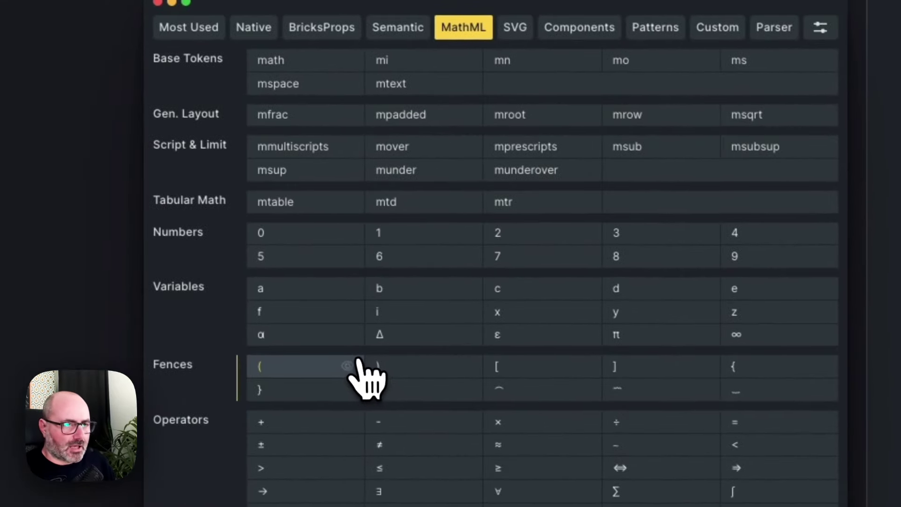
left_click(398, 425)
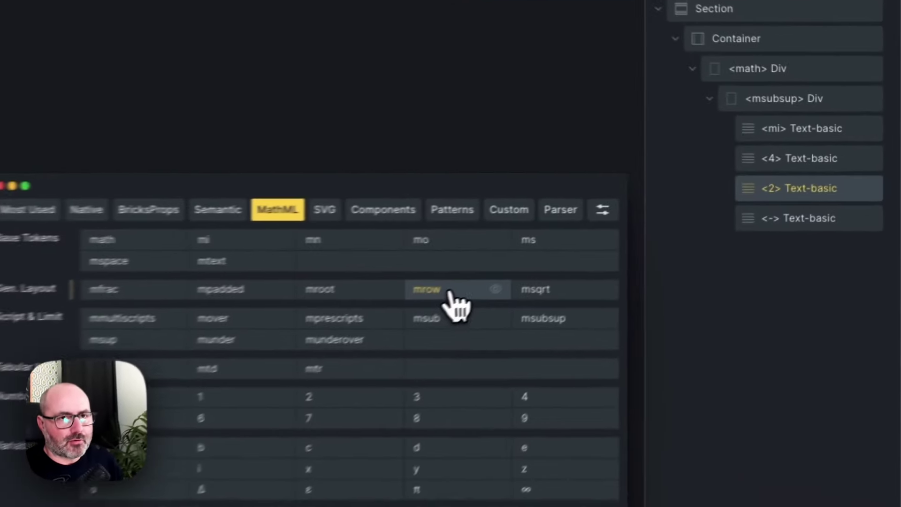
Group the superscript 2 and the minus sign inside a new mrow, rendering SO₄²⁻
left_click(649, 218)
left_click_drag(849, 178, 840, 163)
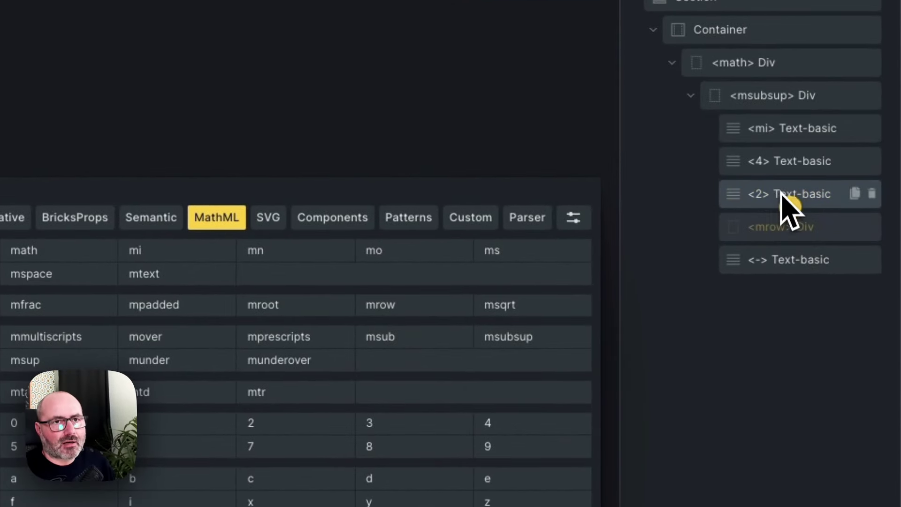
mouse_move(782, 191)
left_mouse_down()
mouse_move(784, 201)
mouse_move(797, 193)
mouse_move(790, 198)
left_mouse_up()
mouse_move(781, 261)
left_mouse_down()
mouse_move(796, 241)
mouse_move(784, 257)
left_mouse_up()
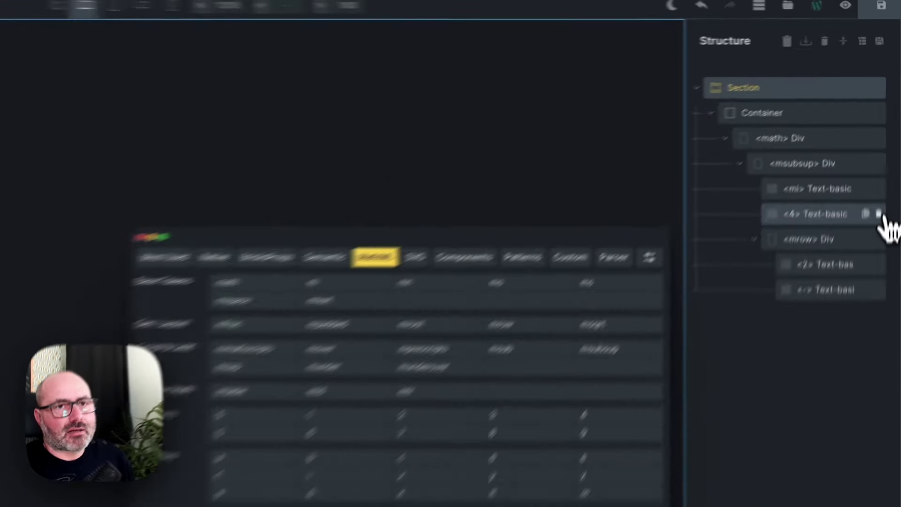
Delete the 4, the 2-and-minus row and the subscript-superscript group, keeping the SO identifier
left_click(887, 145)
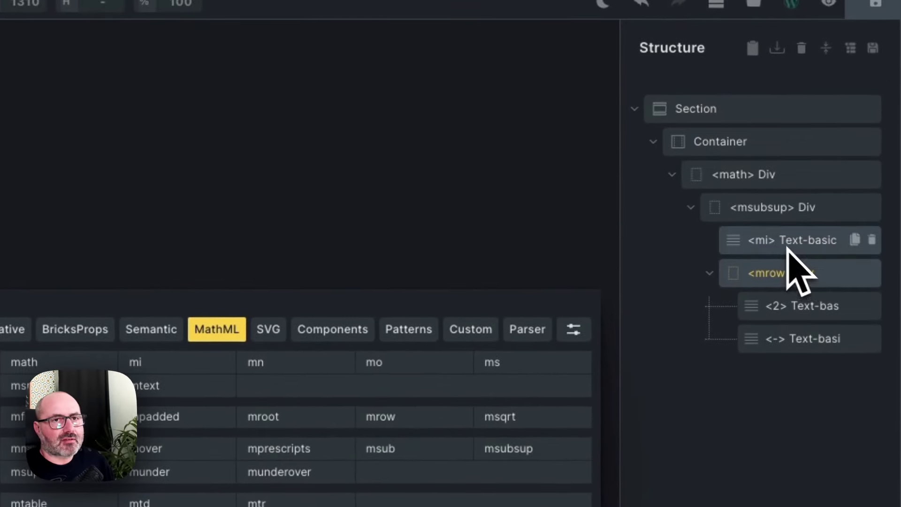
left_click(871, 274)
left_click_drag(800, 241, 793, 200)
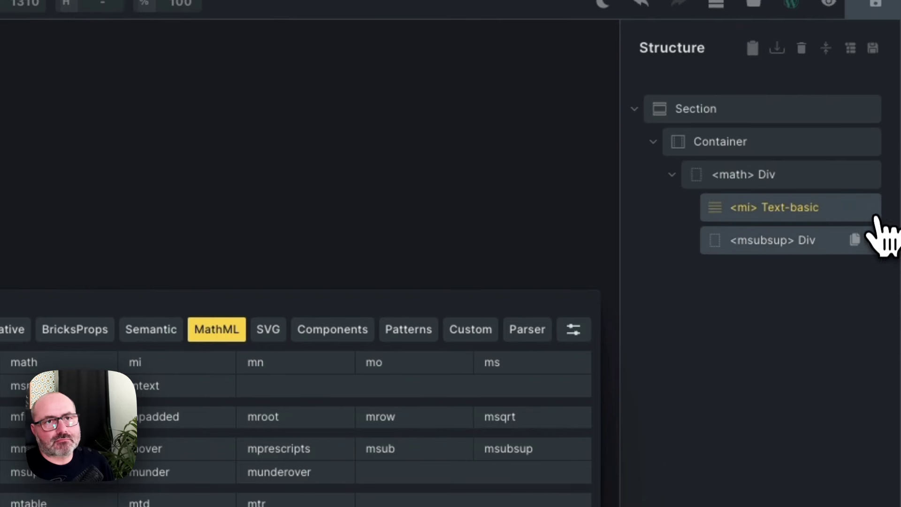
left_click(872, 240)
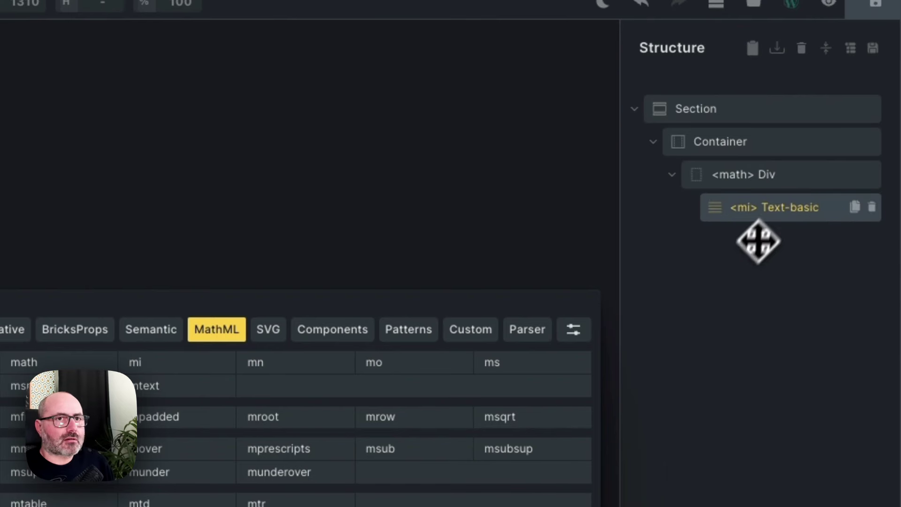
Erase the SO text from the identifier's content
left_click(774, 206)
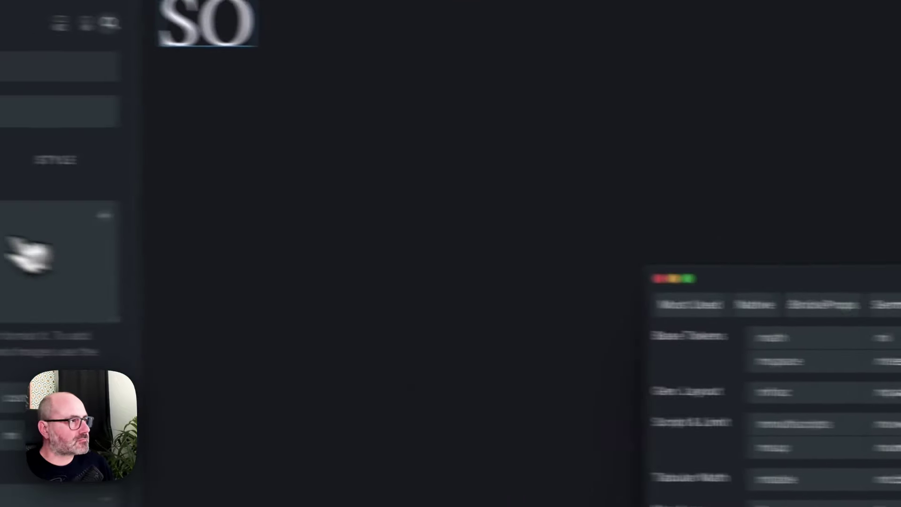
left_click(92, 226)
key("BackSpace")
key("BackSpace")
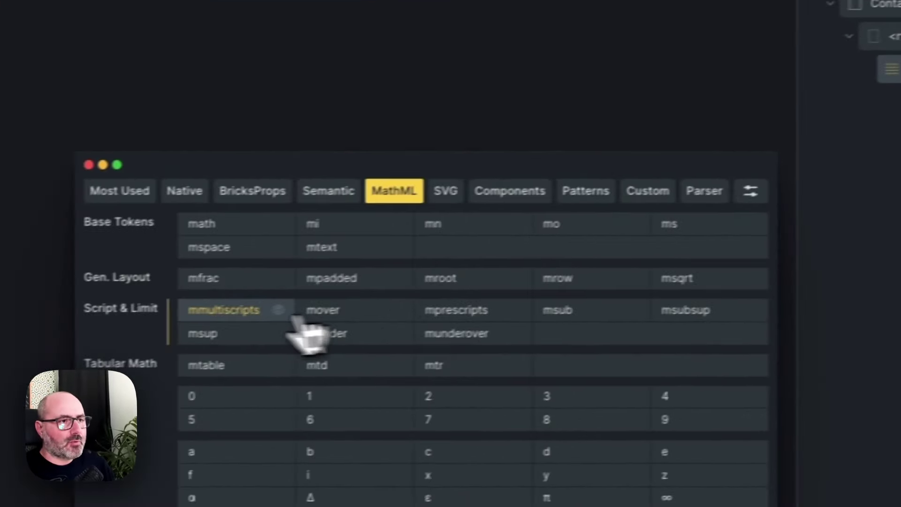
Put T inside an mmultiscripts group with scripts a, b, c, d and add an mprescripts marker
left_click(261, 306)
left_click_drag(760, 202, 785, 262)
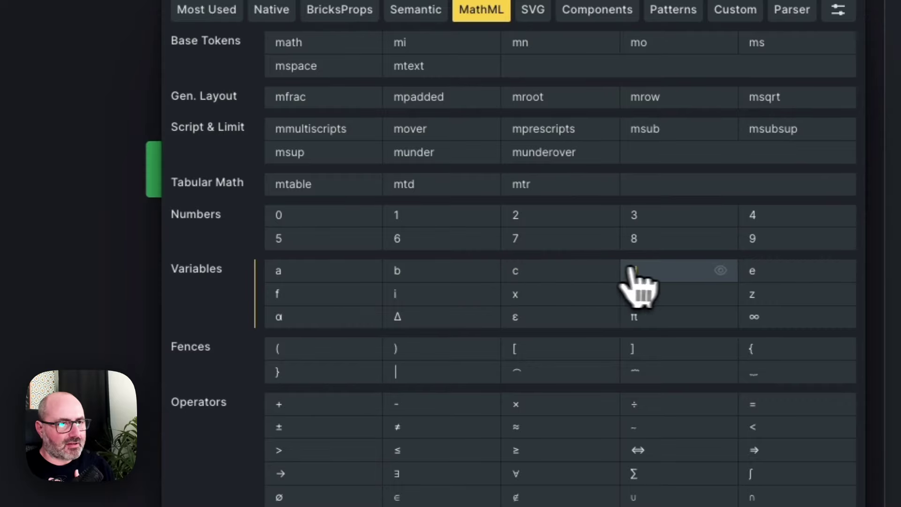
left_click(674, 287)
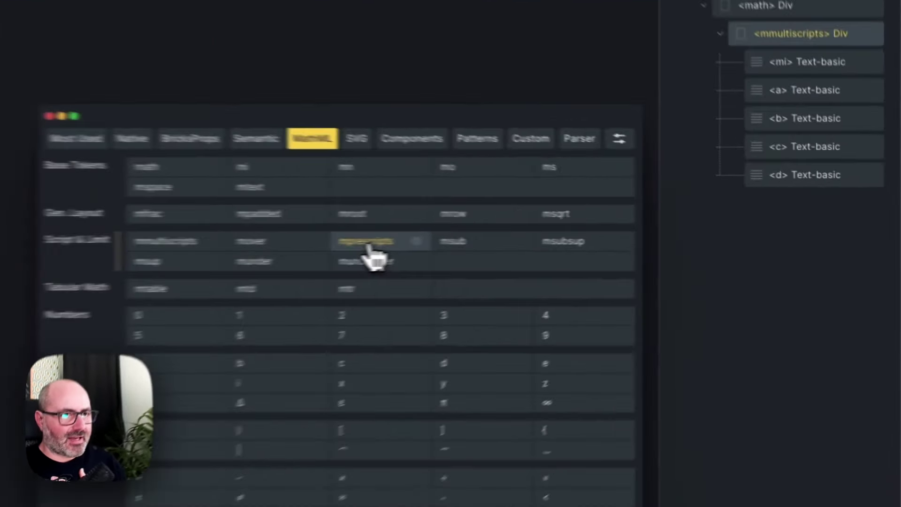
left_click(590, 234)
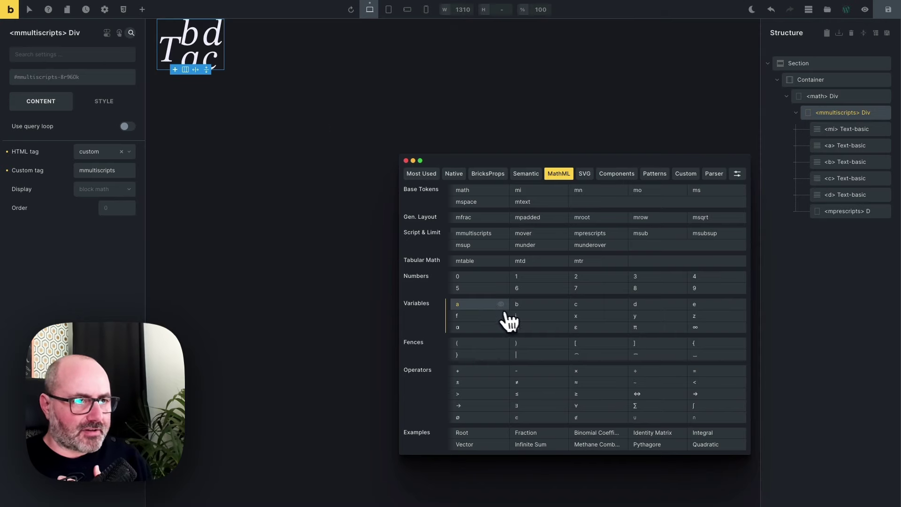
Add prescripts x, y and z to T, with an empty mrow placed between x and y
left_click(576, 315)
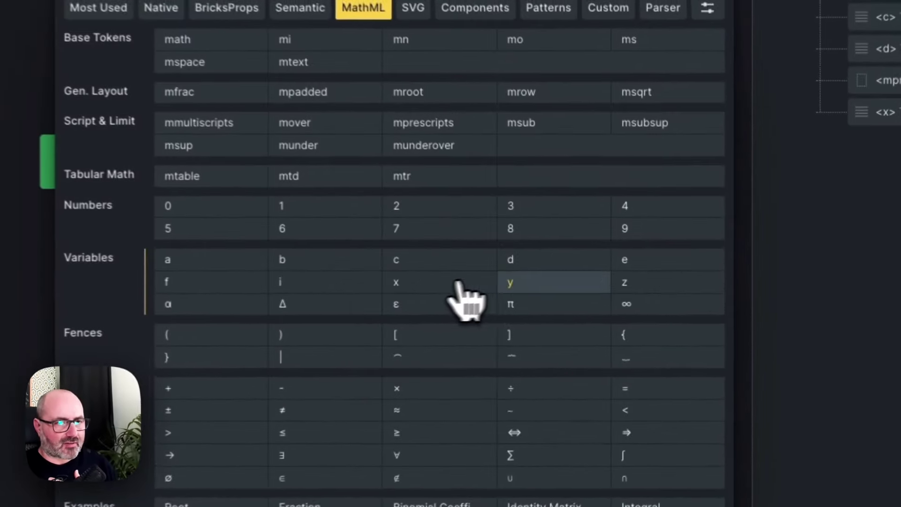
left_click(635, 315)
left_click(660, 279)
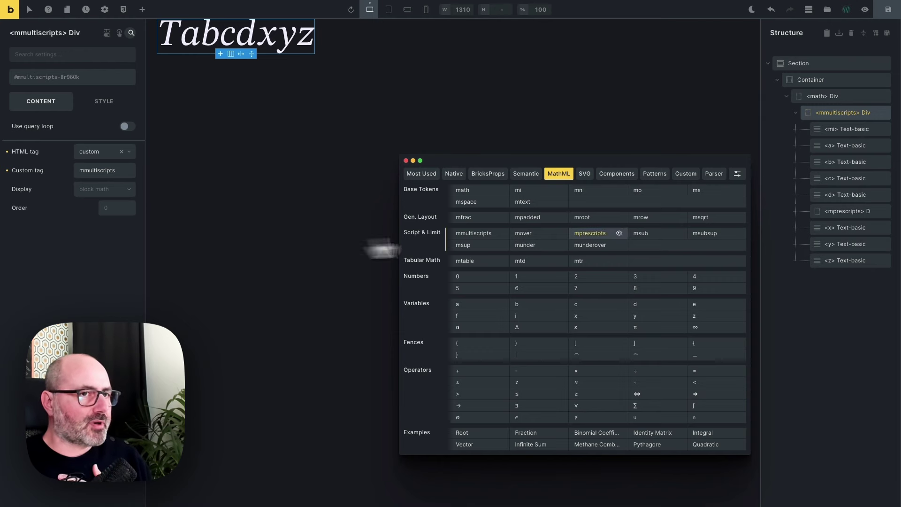
left_click(649, 218)
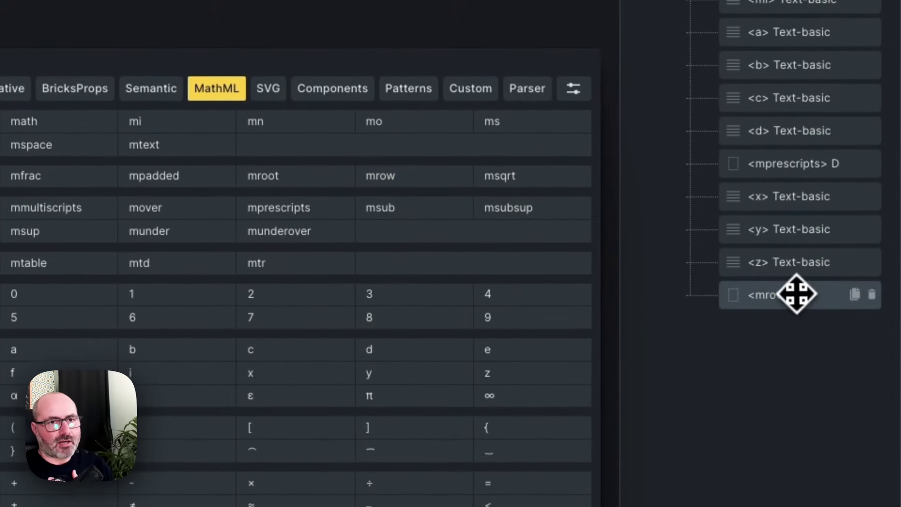
left_click_drag(796, 355, 790, 281)
left_click_drag(789, 219, 790, 218)
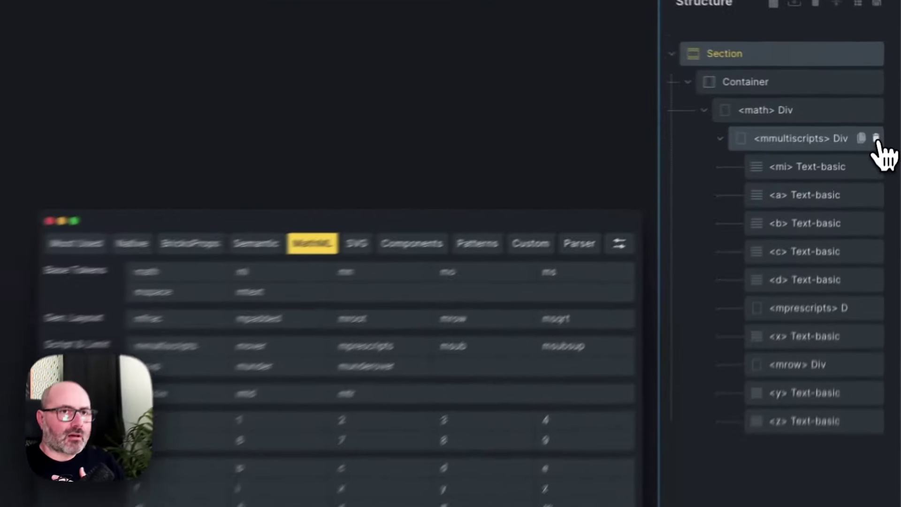
Replace the multiscripts group with a new identifier M nested in the math block
left_click(887, 113)
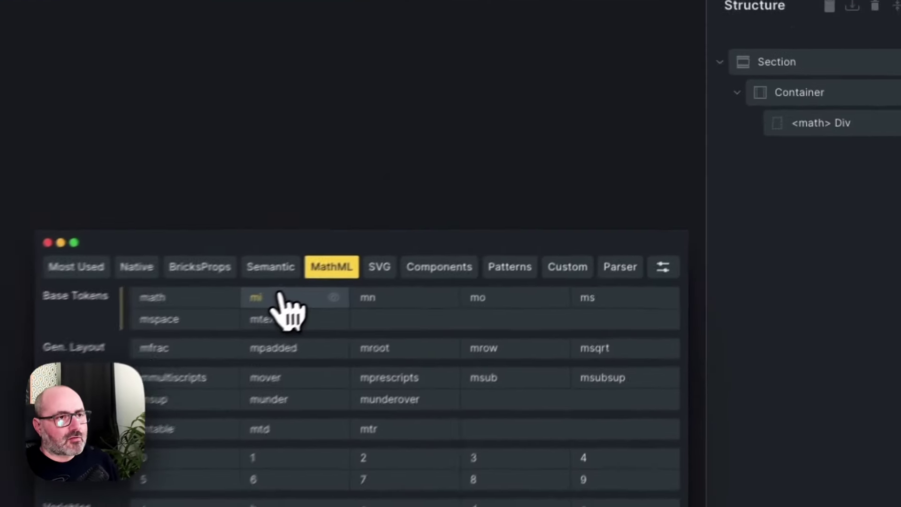
left_click(529, 190)
left_click_drag(739, 224, 764, 202)
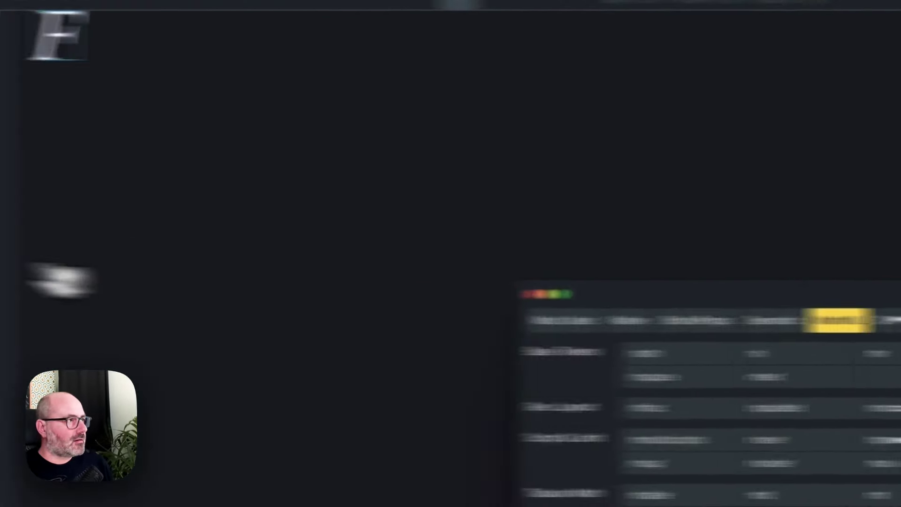
left_click(115, 272)
key("BackSpace")
type("M")
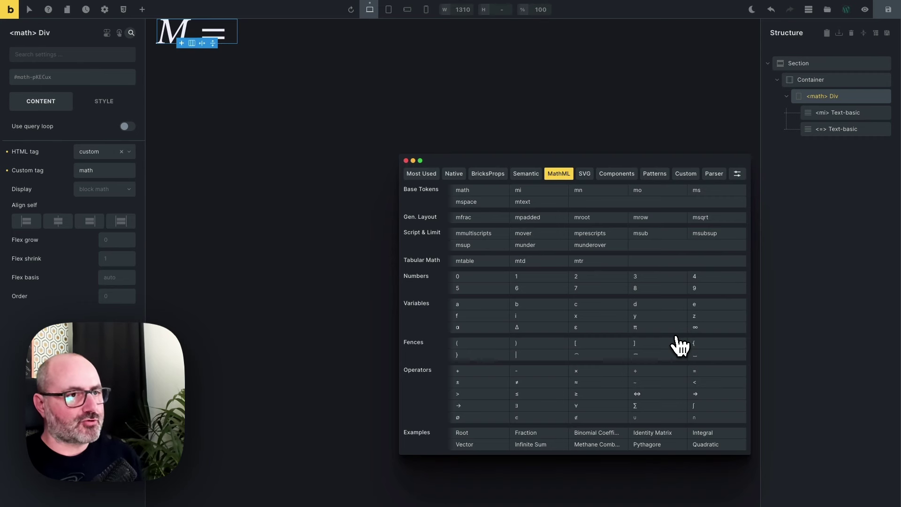
Add an mtable with one row whose mtd cell holds the number 0
left_click(472, 263)
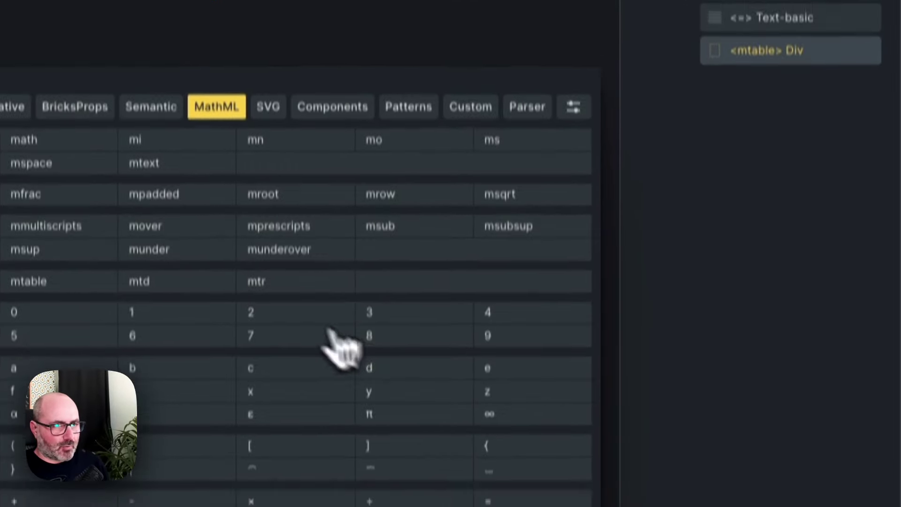
left_click(272, 320)
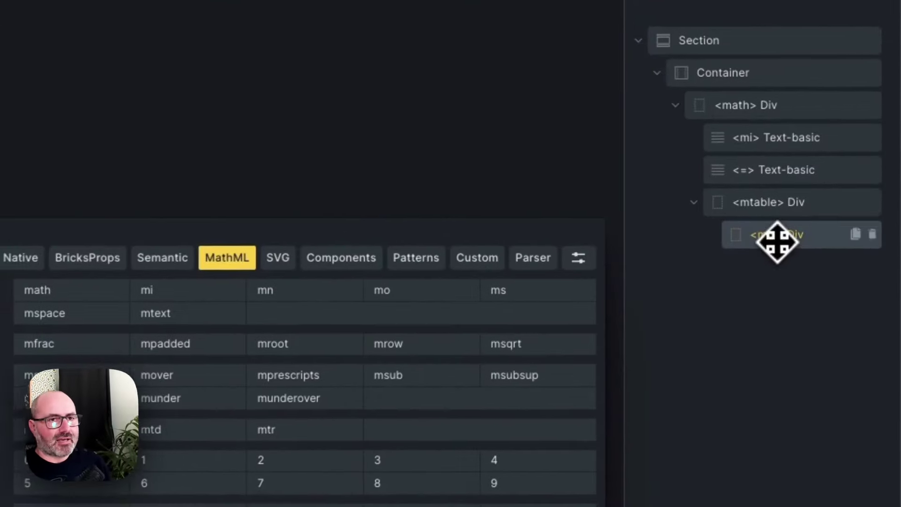
left_click(837, 165)
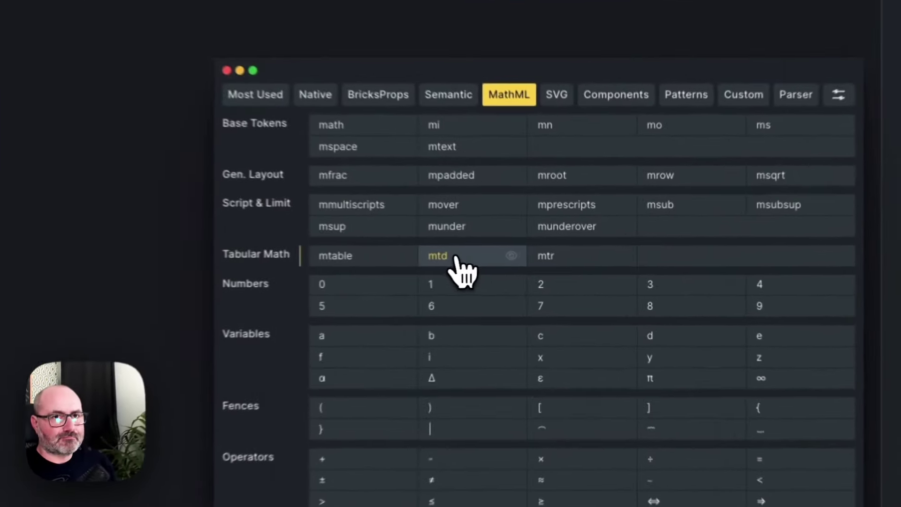
left_click(533, 263)
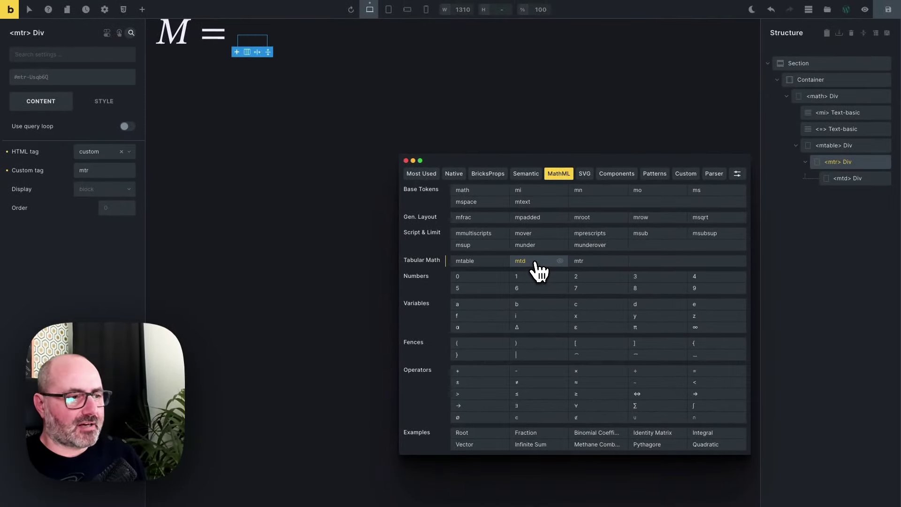
left_click(535, 263)
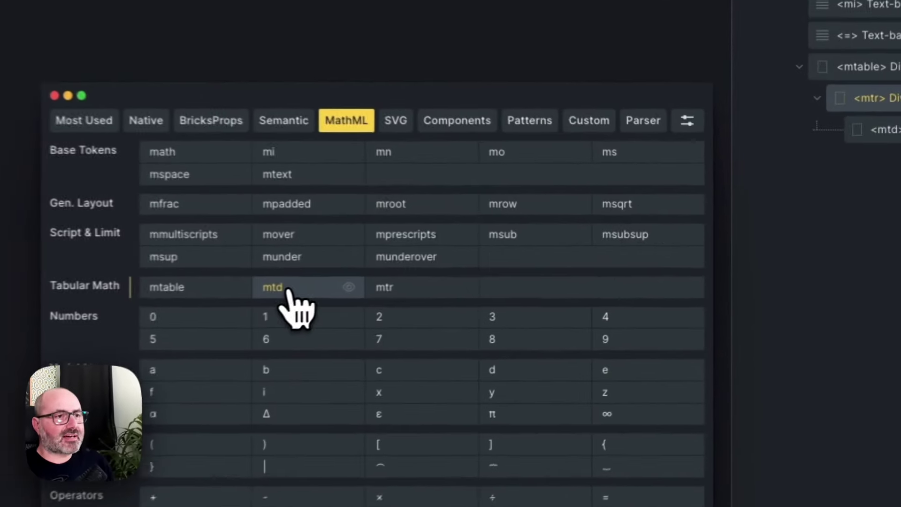
left_click_drag(831, 152, 857, 129)
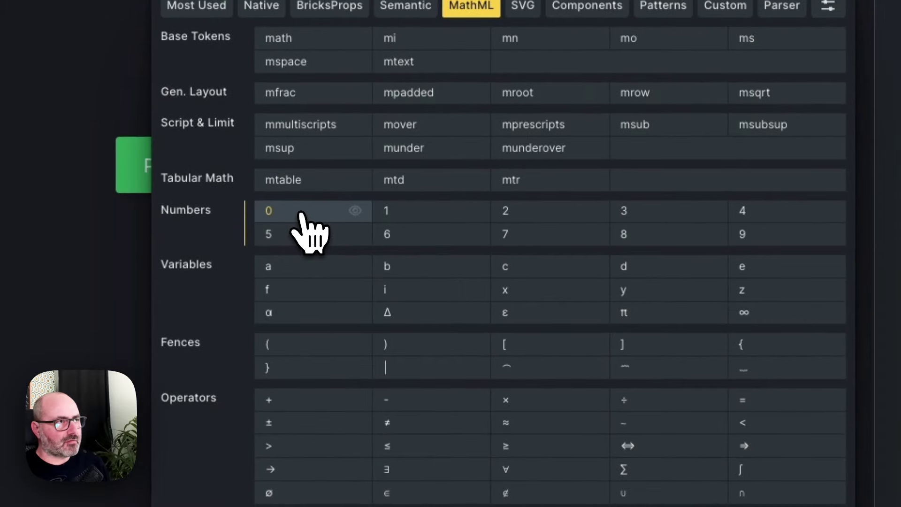
left_click(300, 215)
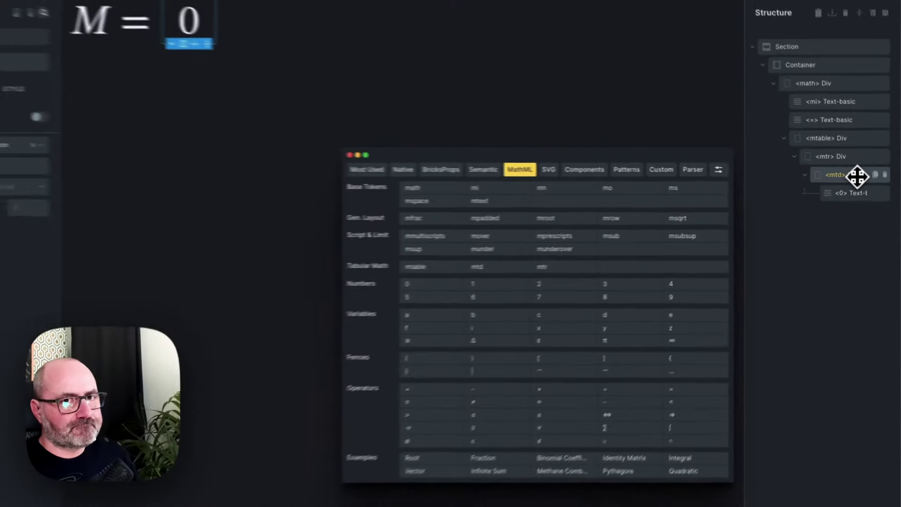
Fill the first matrix row as 1 0 0 by duplicating the 0 cell and changing the first to 1
key("ctrl+d")
key("ctrl+d")
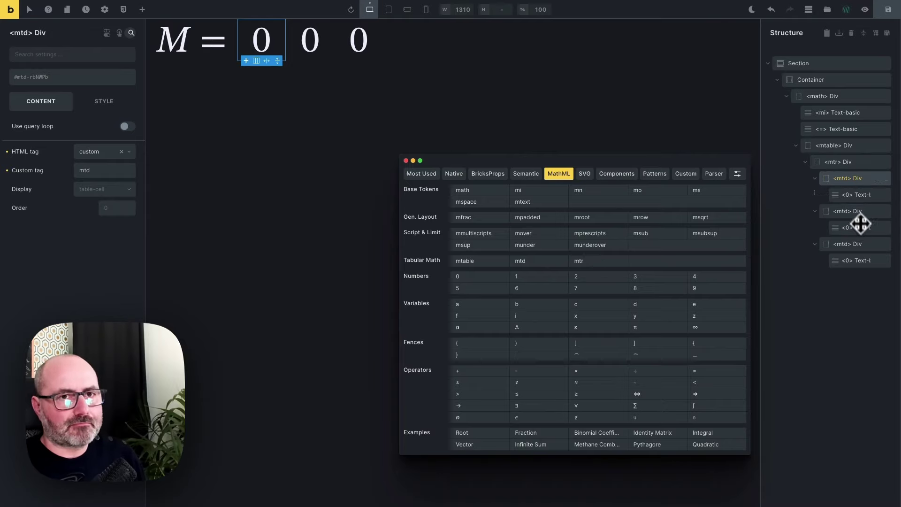
left_click(856, 194)
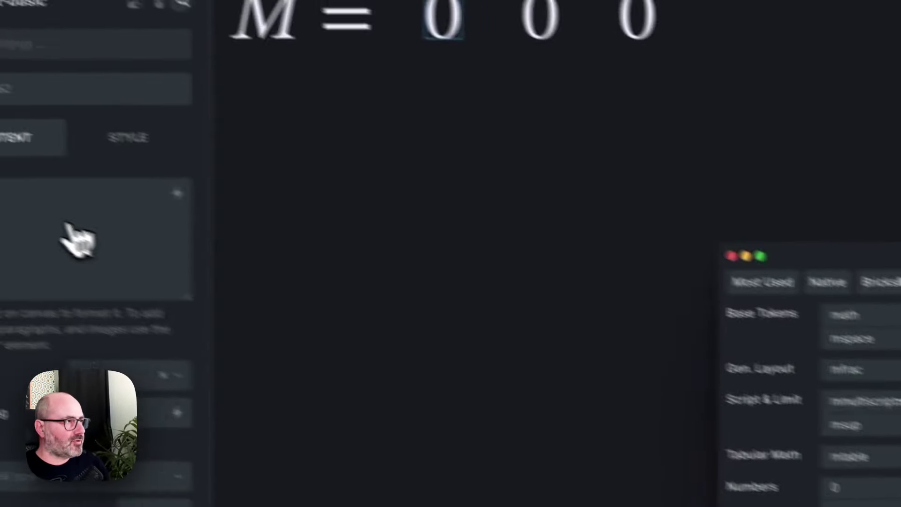
left_click(73, 234)
key("BackSpace")
type("1")
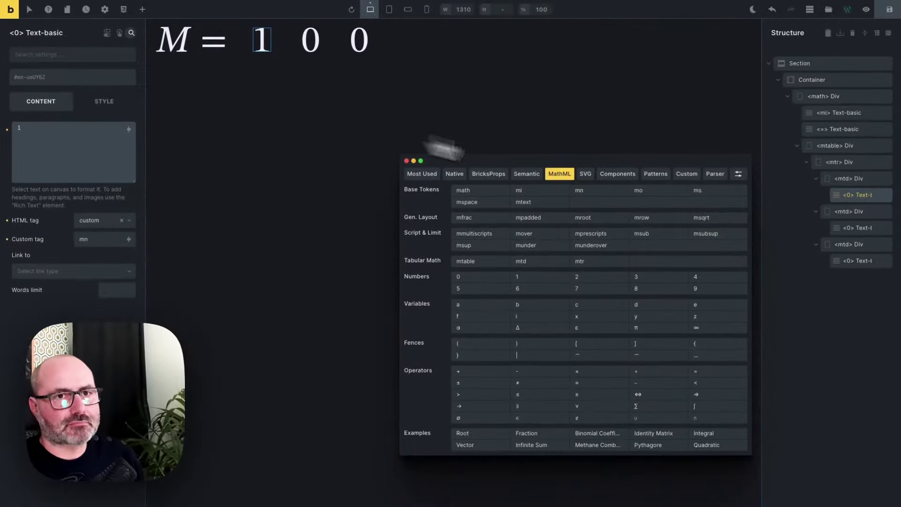
Duplicate the 1 0 0 row so the table has three identical rows
left_click(843, 160)
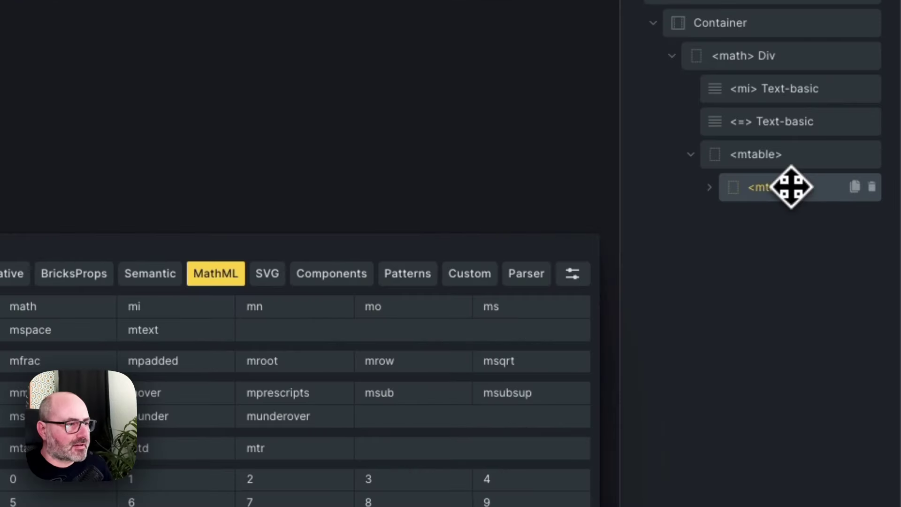
key("ctrl+d")
key("ctrl+d")
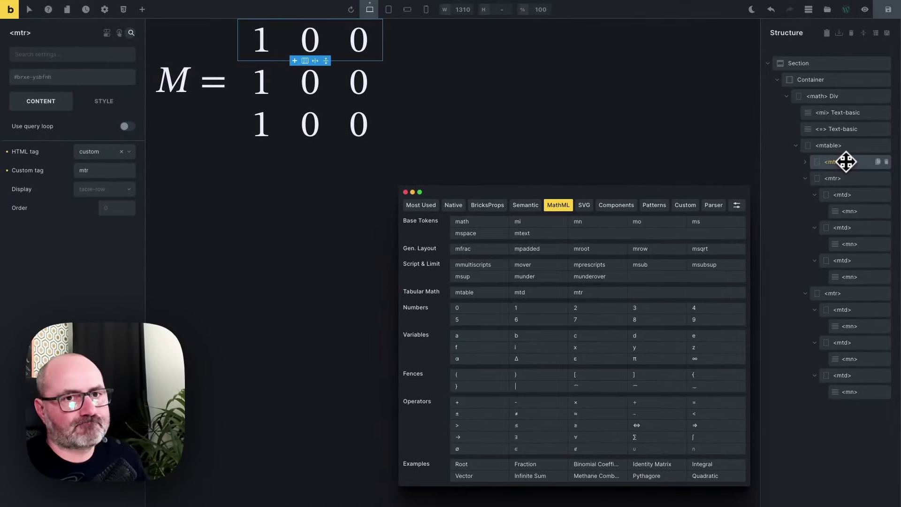
left_click(688, 143)
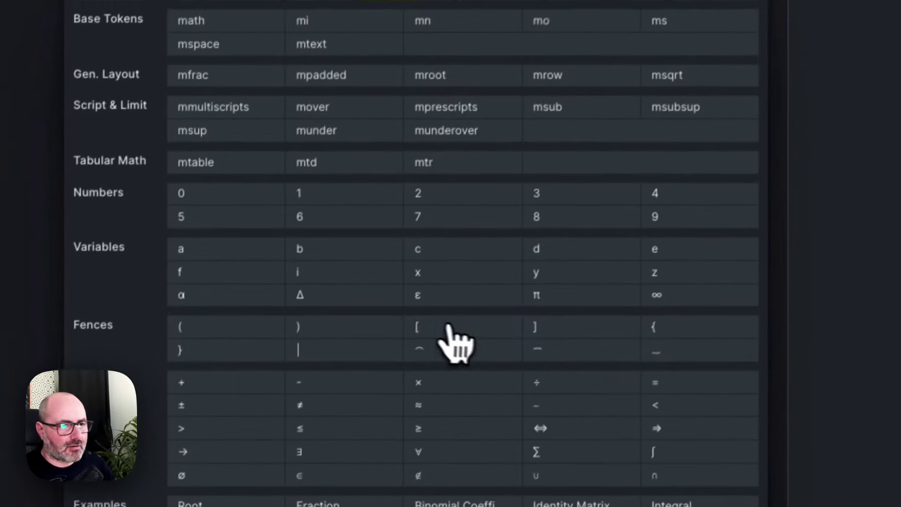
Enclose the 1 0 0 matrix in opening and closing square brackets, then save the page
left_click(447, 326)
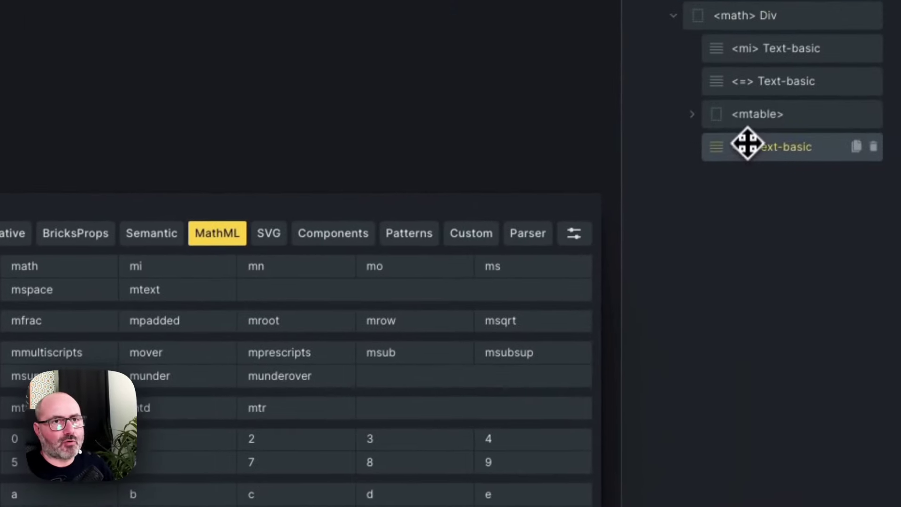
left_click_drag(746, 144, 749, 118)
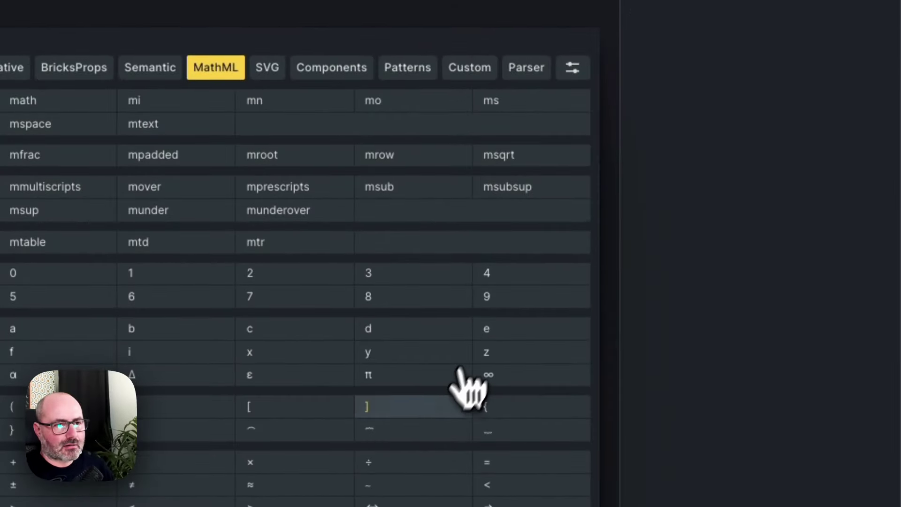
left_click(392, 406)
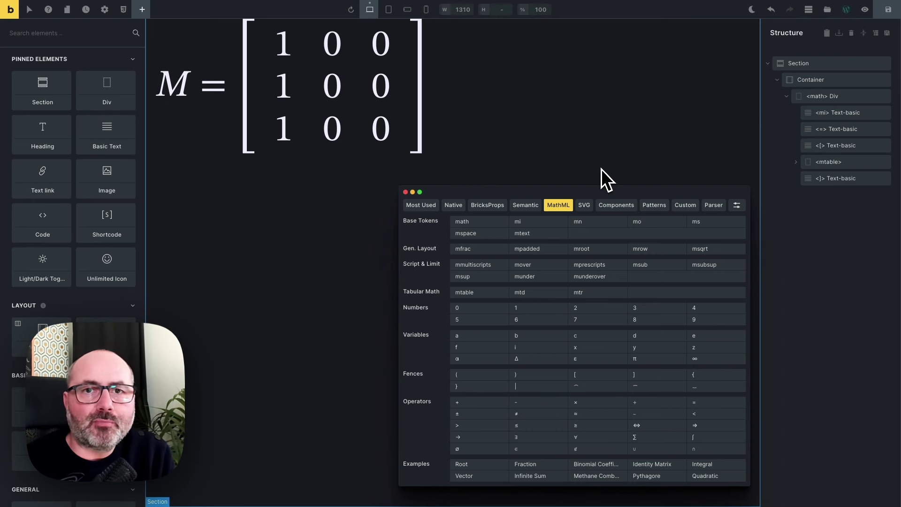
key("ctrl+s")
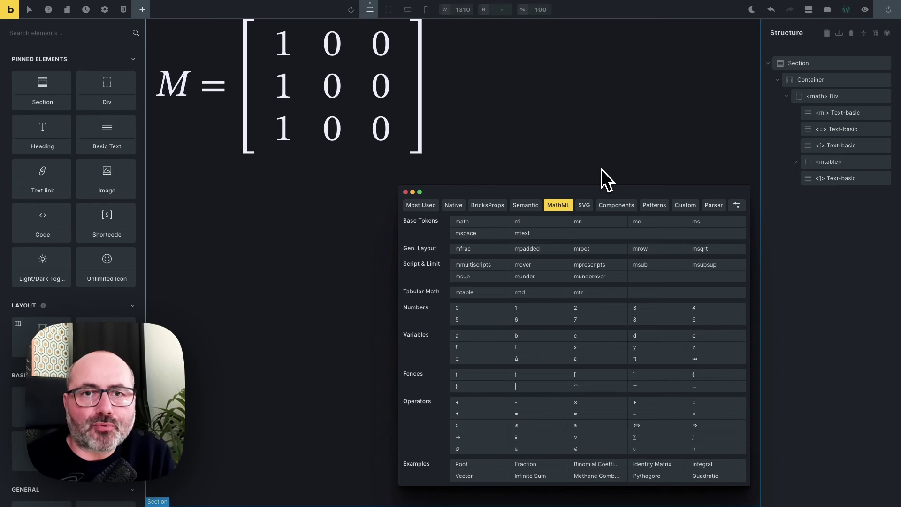